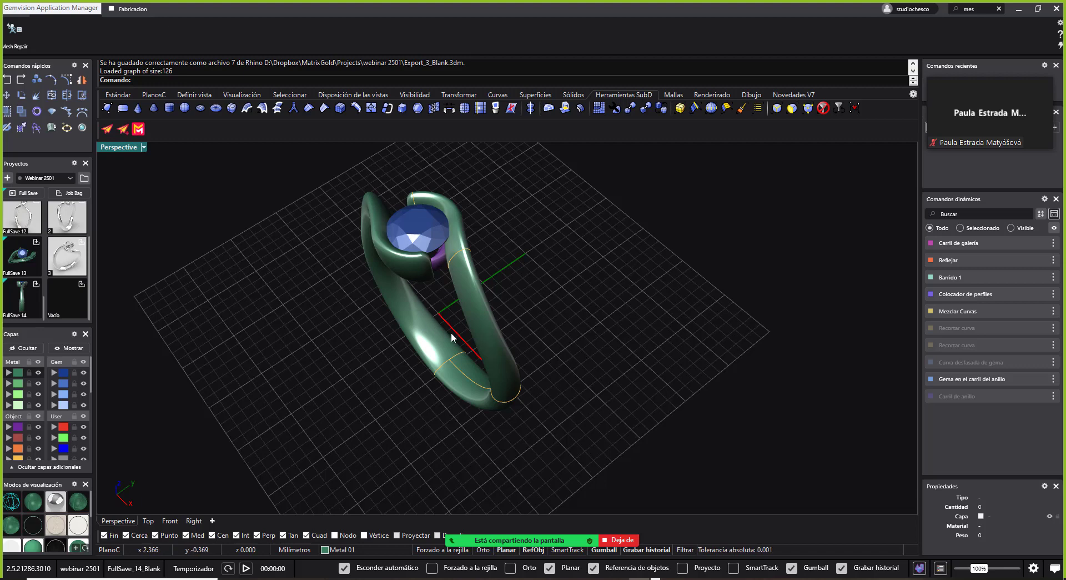
# Edit the finished ring's profile placement and adjust the profile beside the gem, at position 0.05
pyautogui.moveTo(474, 355); pyautogui.dragTo(432, 305, button='right')
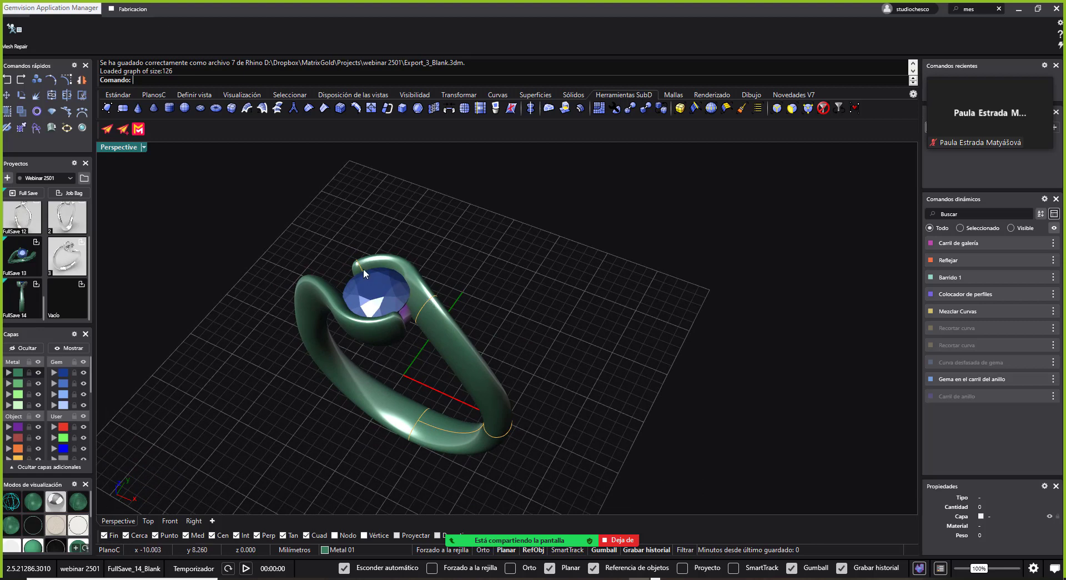
pyautogui.click(364, 268)
pyautogui.click(428, 300)
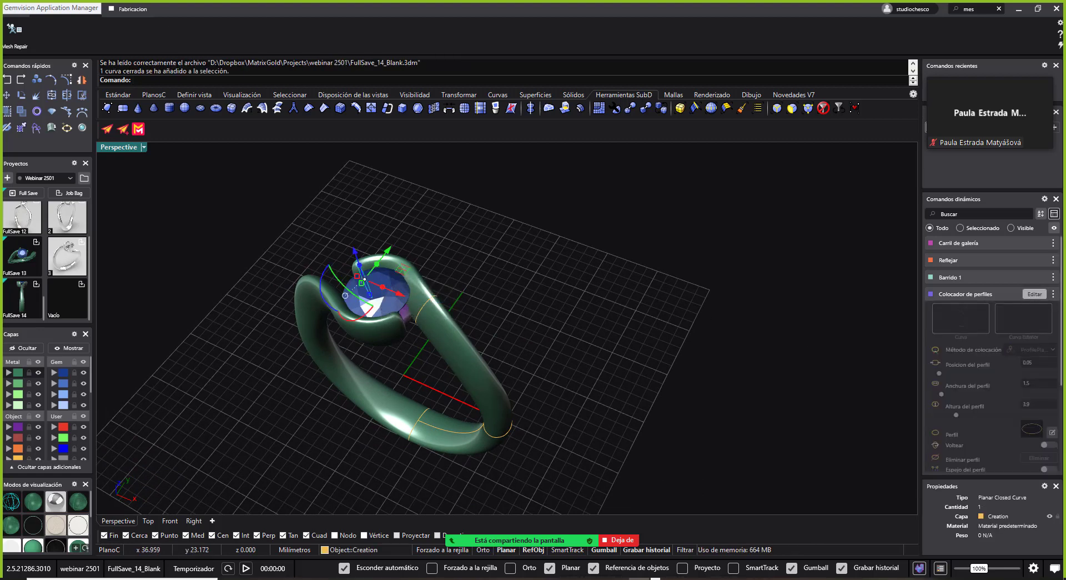
pyautogui.click(1036, 294)
pyautogui.moveTo(540, 294); pyautogui.dragTo(663, 376, button='right')
pyautogui.moveTo(663, 380); pyautogui.dragTo(655, 381)
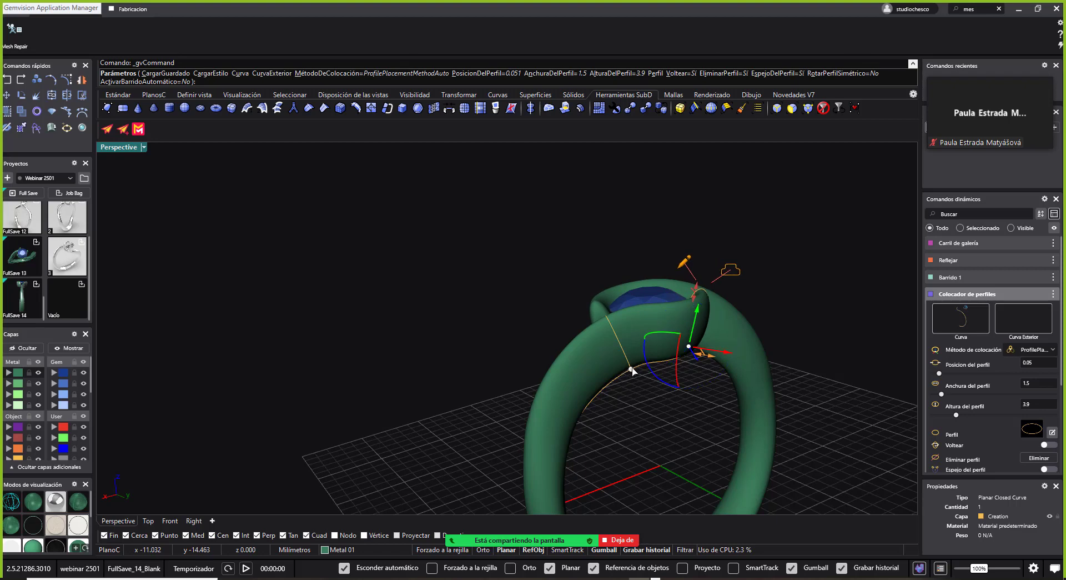
# Select the profile at position 0.23 on the ring's rail and try rotating it
pyautogui.click(631, 370)
pyautogui.moveTo(564, 387)
pyautogui.mouseDown(button='right')
pyautogui.moveTo(728, 372)
pyautogui.moveTo(567, 379)
pyautogui.mouseUp(button='right')
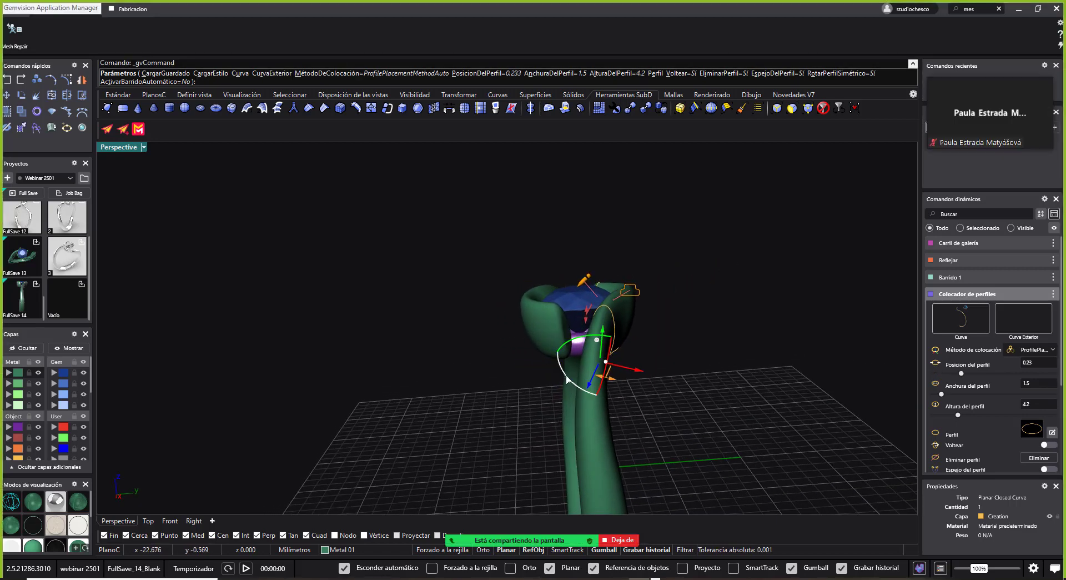
pyautogui.moveTo(566, 376); pyautogui.dragTo(561, 376)
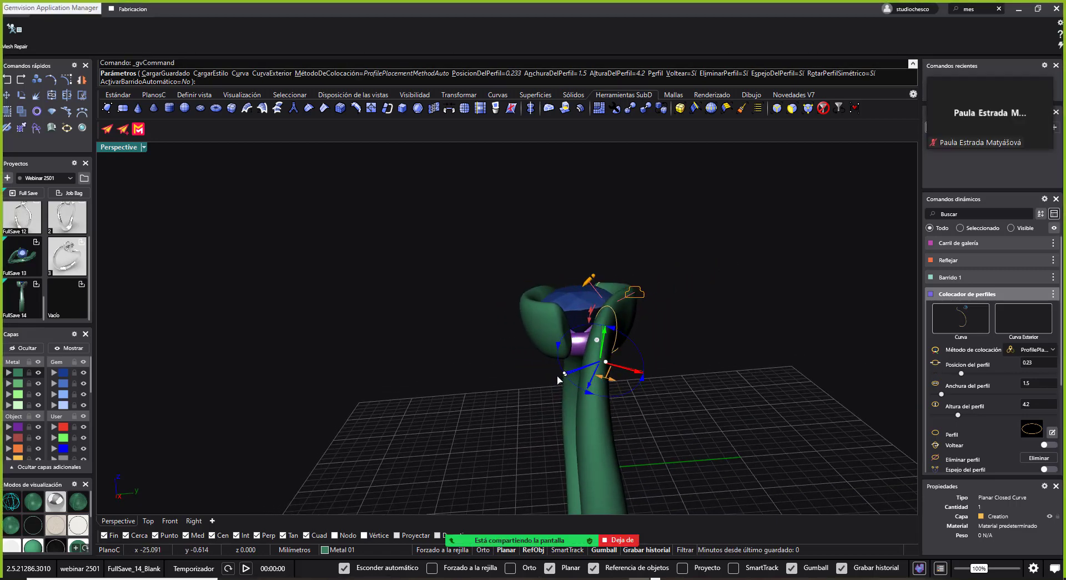
# Adjust the profile at position 0.88 on the ring's rail and accept the profile placement edits
pyautogui.moveTo(561, 376); pyautogui.dragTo(632, 345, button='right')
pyautogui.scroll(2, 634, 345)
pyautogui.moveTo(640, 347); pyautogui.dragTo(664, 362)
pyautogui.moveTo(701, 355); pyautogui.dragTo(639, 316, button='right')
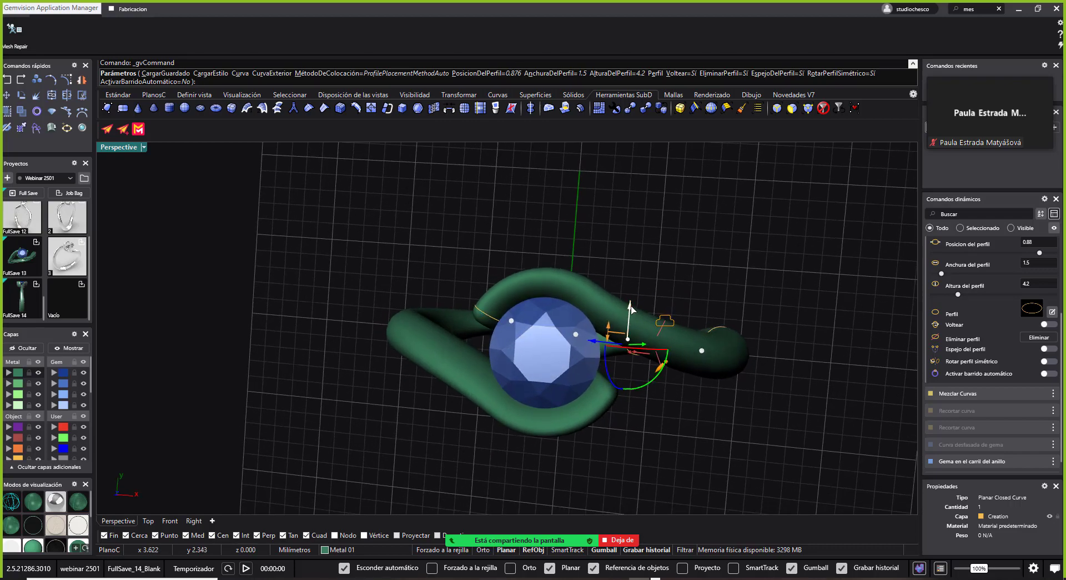
pyautogui.moveTo(719, 309); pyautogui.dragTo(695, 336, button='right')
pyautogui.rightClick(694, 336)
pyautogui.moveTo(699, 282); pyautogui.dragTo(534, 333, button='right')
pyautogui.moveTo(15, 15); pyautogui.dragTo(352, 33, button='right')
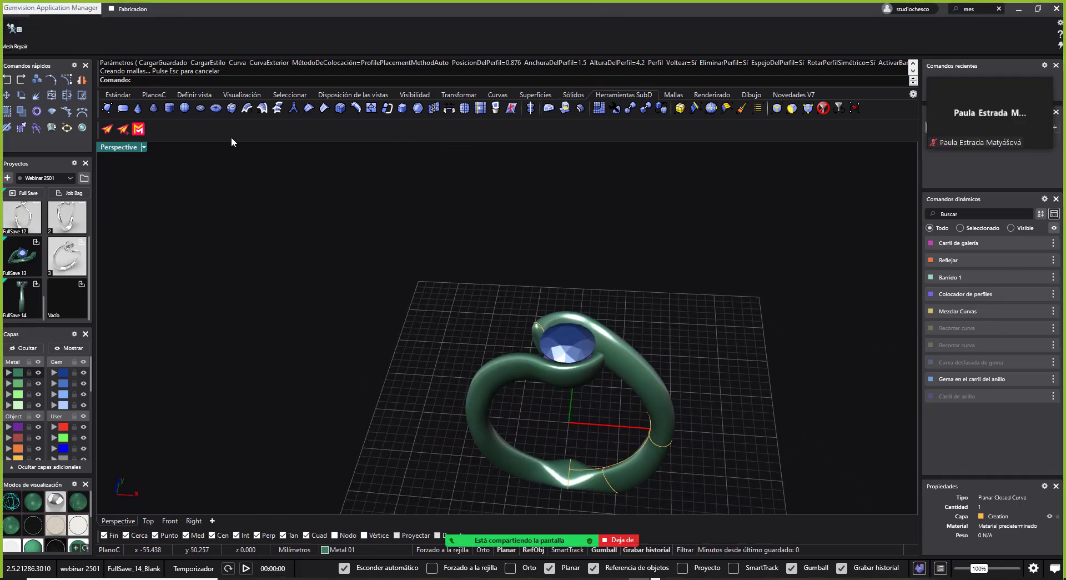
# Start a new file from the MatrixGoldTemplate_mm template
pyautogui.write('Nuevo')
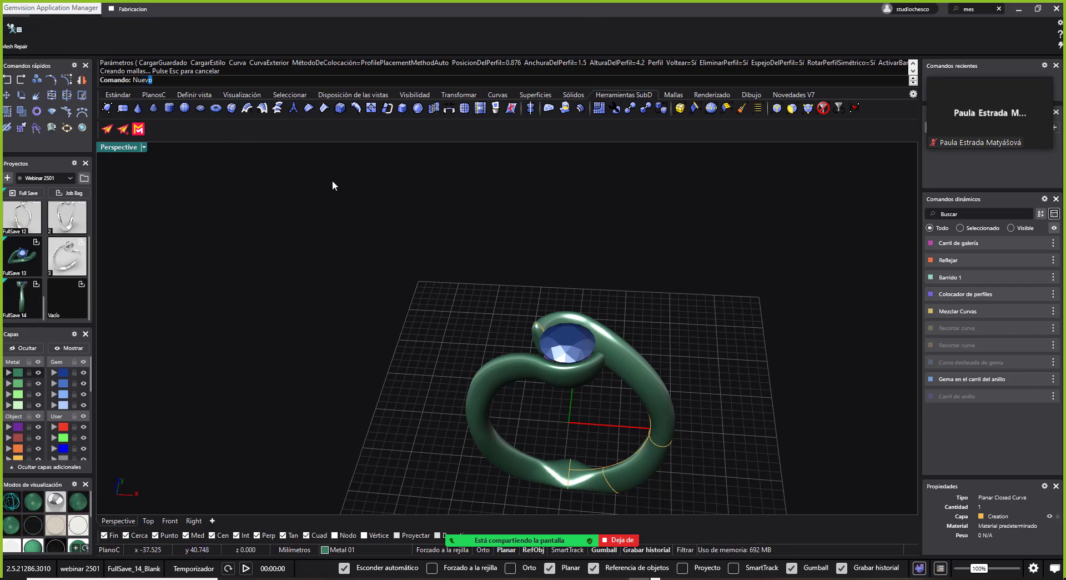
pyautogui.hotkey('alt', 'Tab')
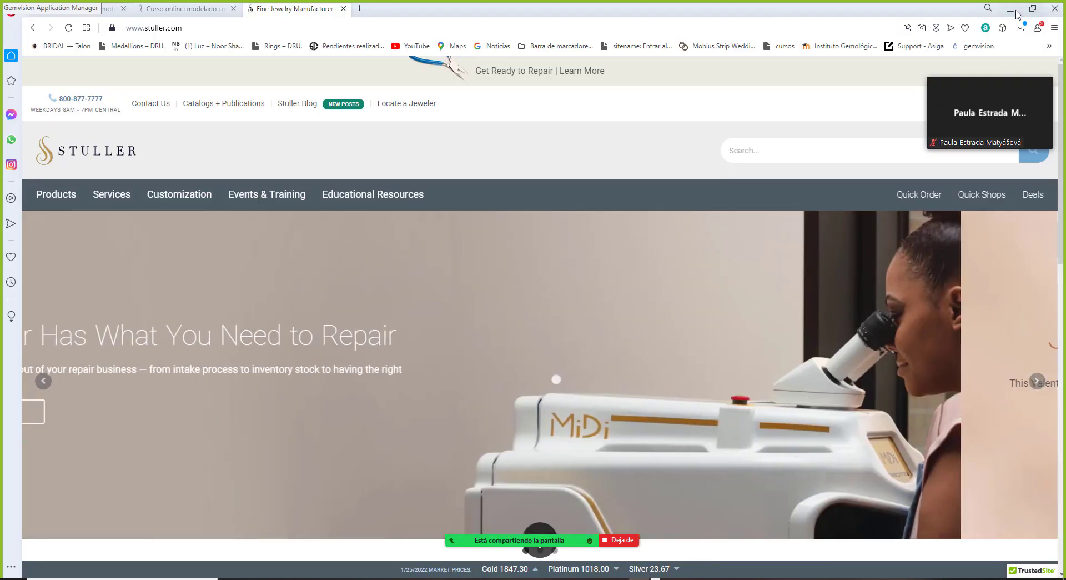
pyautogui.hotkey('alt', 'Tab')
pyautogui.click(546, 333)
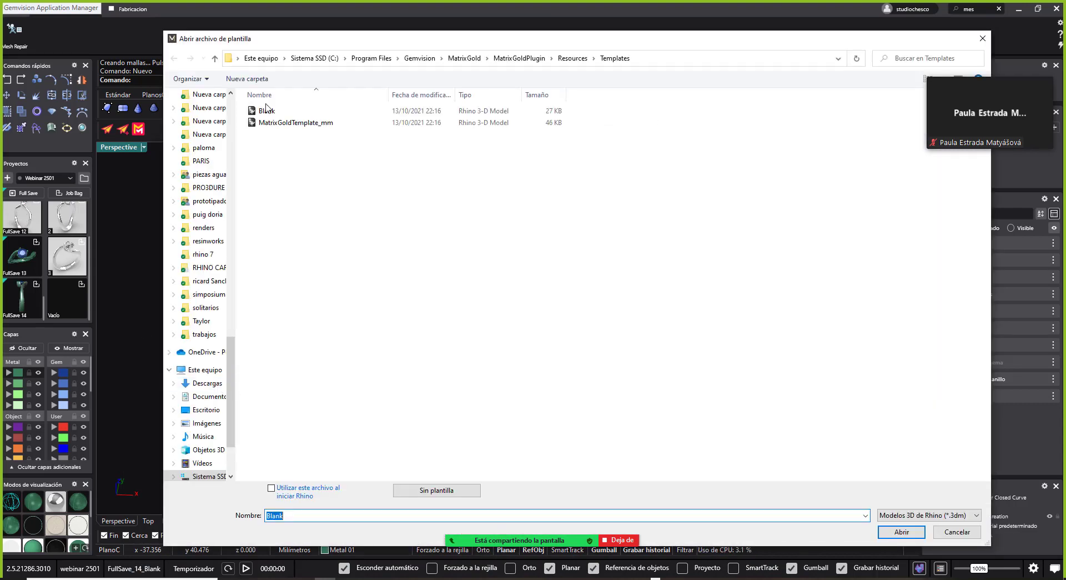
pyautogui.click(267, 110)
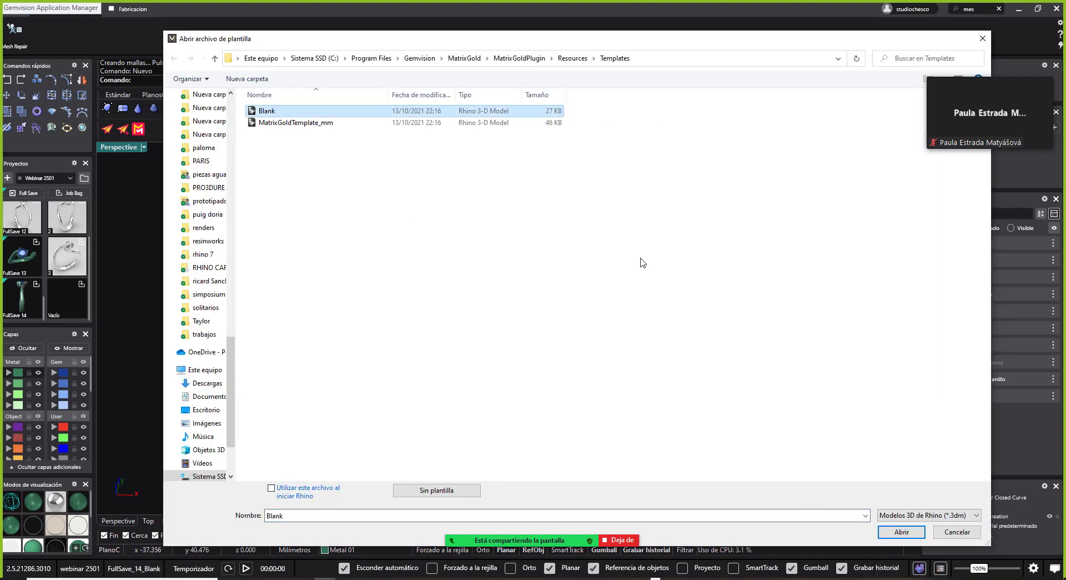
pyautogui.click(383, 123)
pyautogui.click(904, 531)
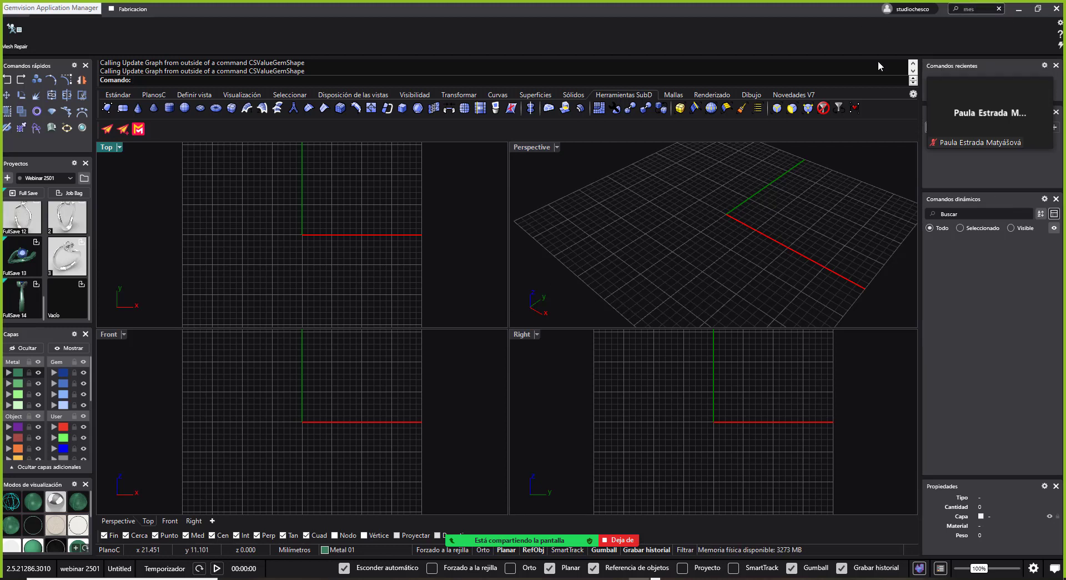
# Clear the command search, create a ring rail in US size 5 1/2 and maximize the Perspective view
pyautogui.click(999, 9)
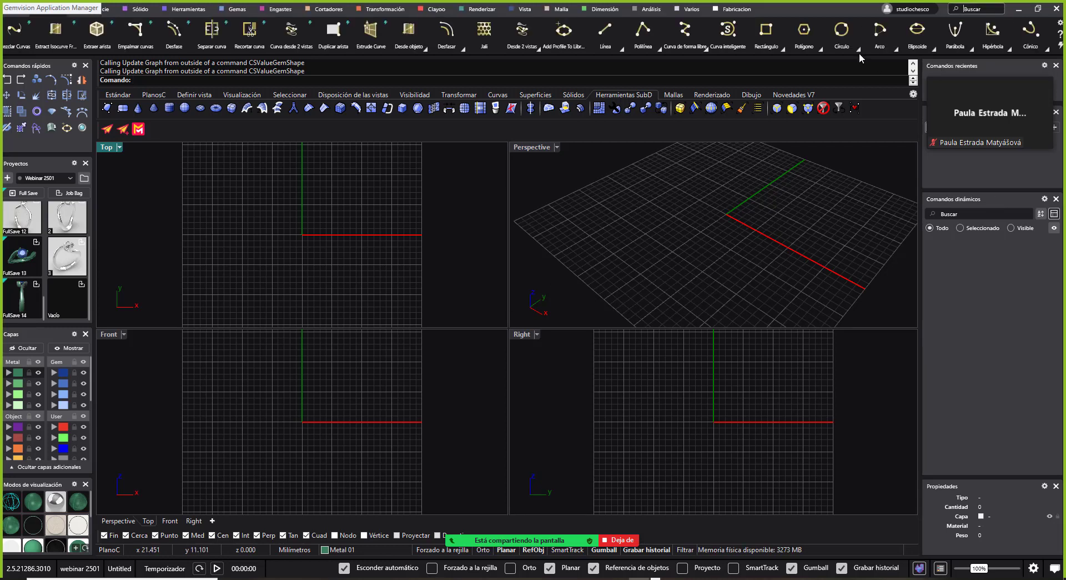
pyautogui.click(192, 10)
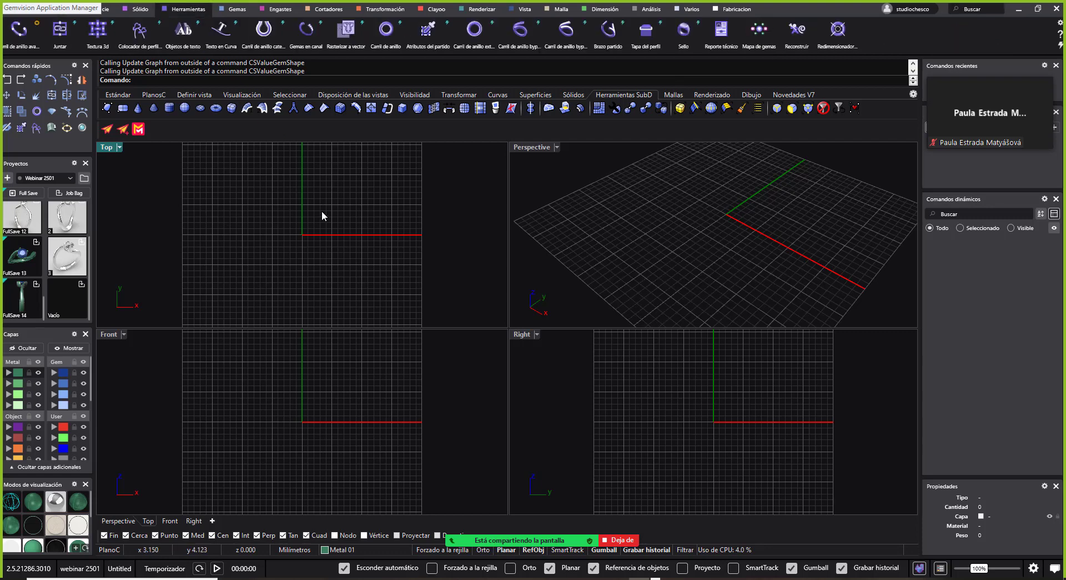
pyautogui.click(386, 29)
pyautogui.moveTo(363, 276); pyautogui.dragTo(390, 280, button='right')
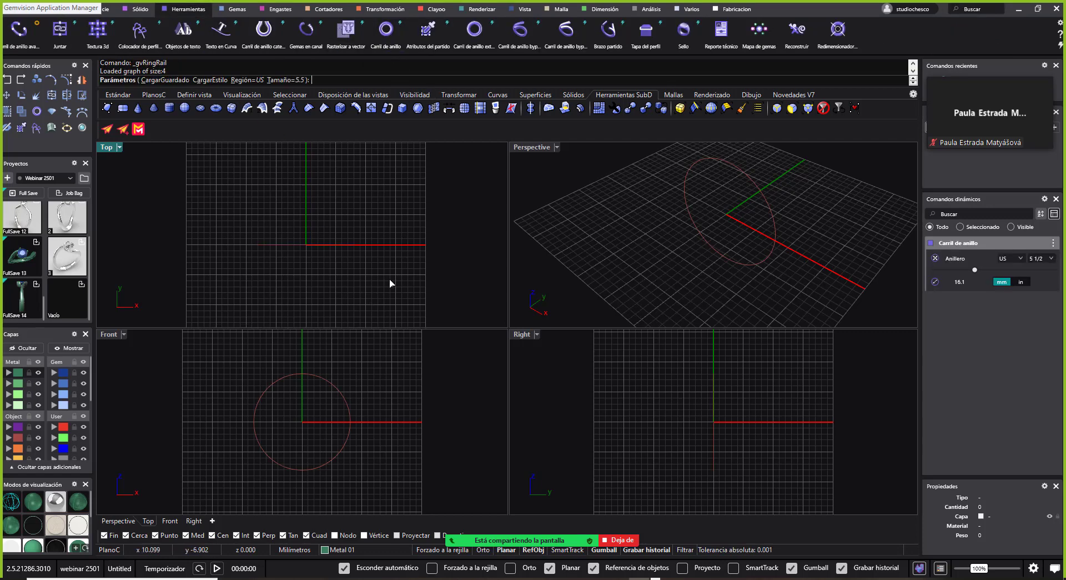
pyautogui.press('Return')
pyautogui.doubleClick(527, 150)
pyautogui.scroll(3, 585, 276)
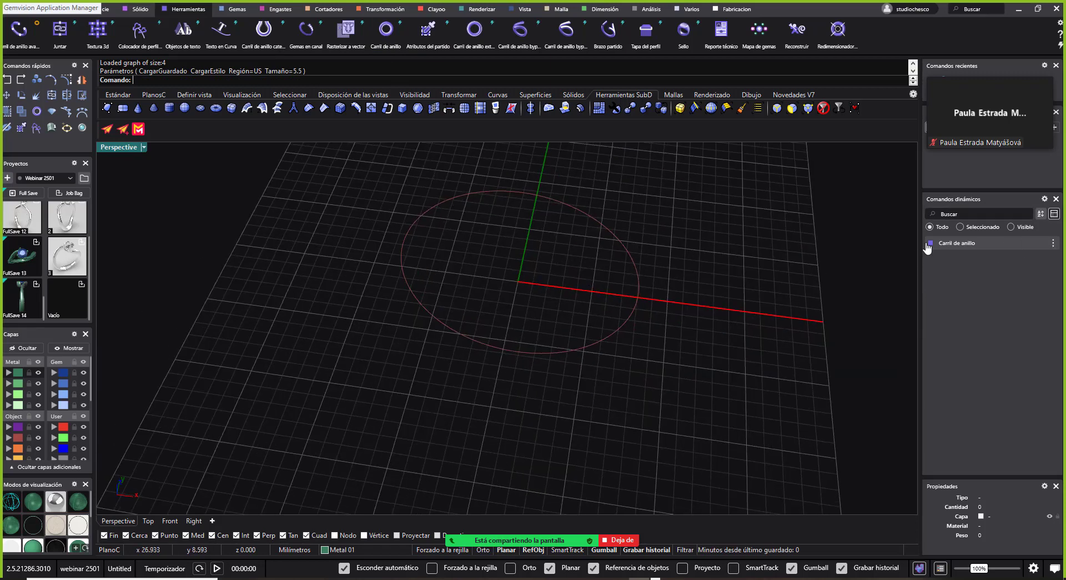
# Edit the ring rail and set its size to US 4 1/2
pyautogui.moveTo(947, 249)
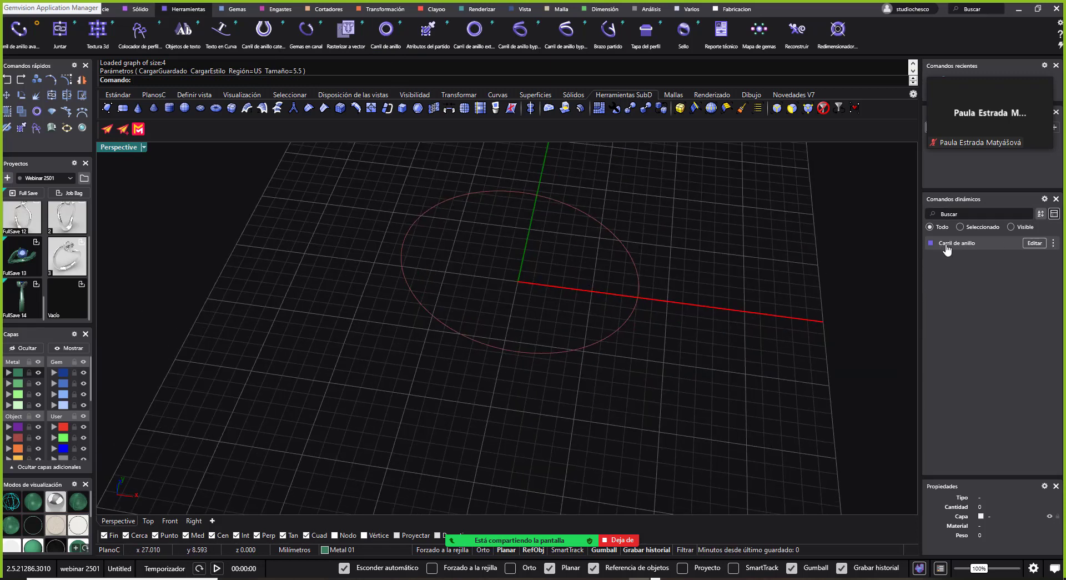
pyautogui.click(1035, 245)
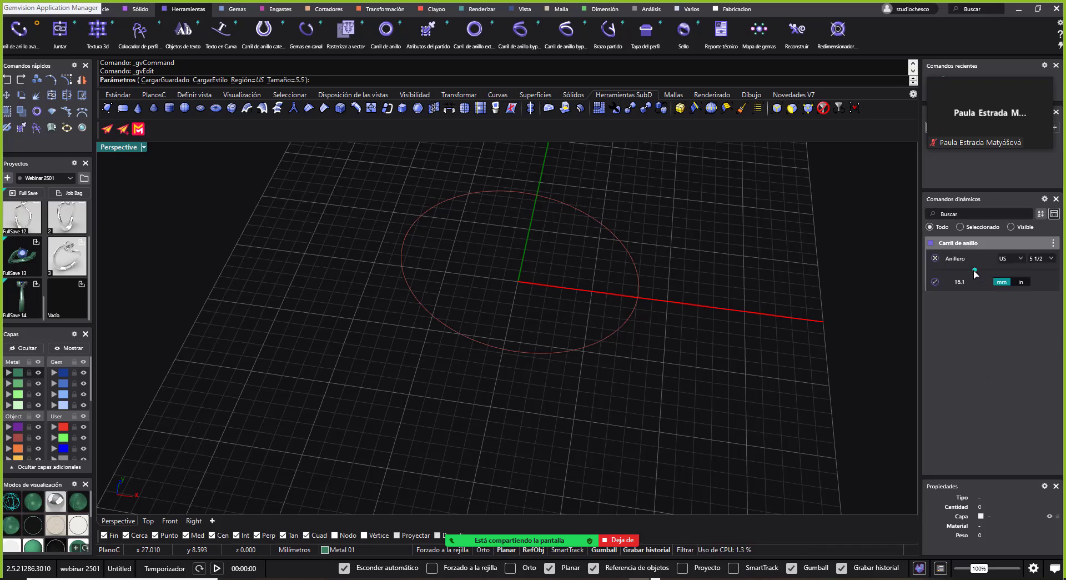
pyautogui.moveTo(976, 270); pyautogui.dragTo(966, 281)
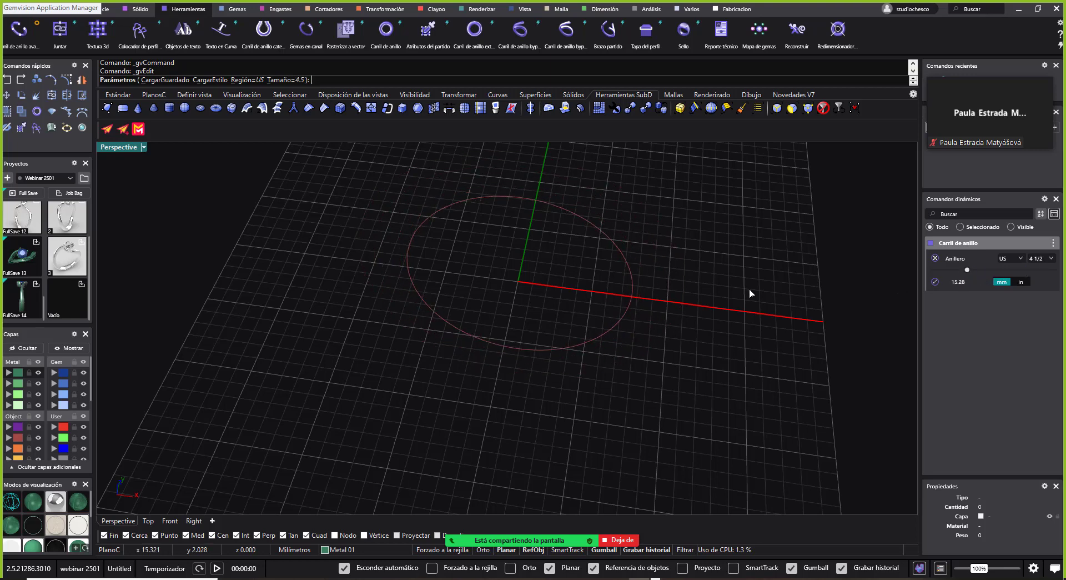
pyautogui.press('Return')
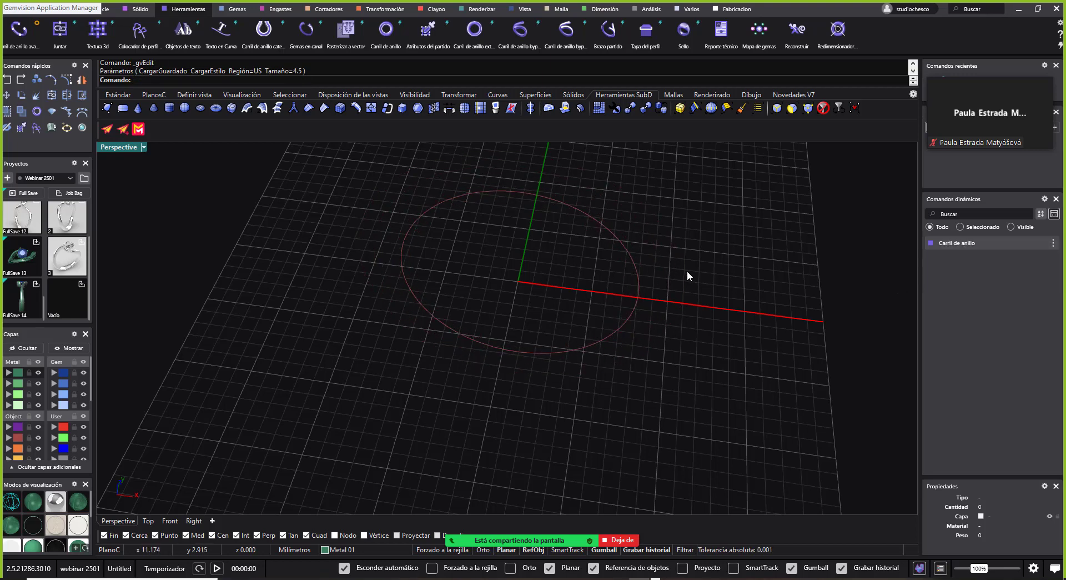
# Place a round diamond on the ring rail with a Z offset of 3.8 mm
pyautogui.click(230, 9)
pyautogui.moveTo(462, 244); pyautogui.dragTo(472, 284, button='right')
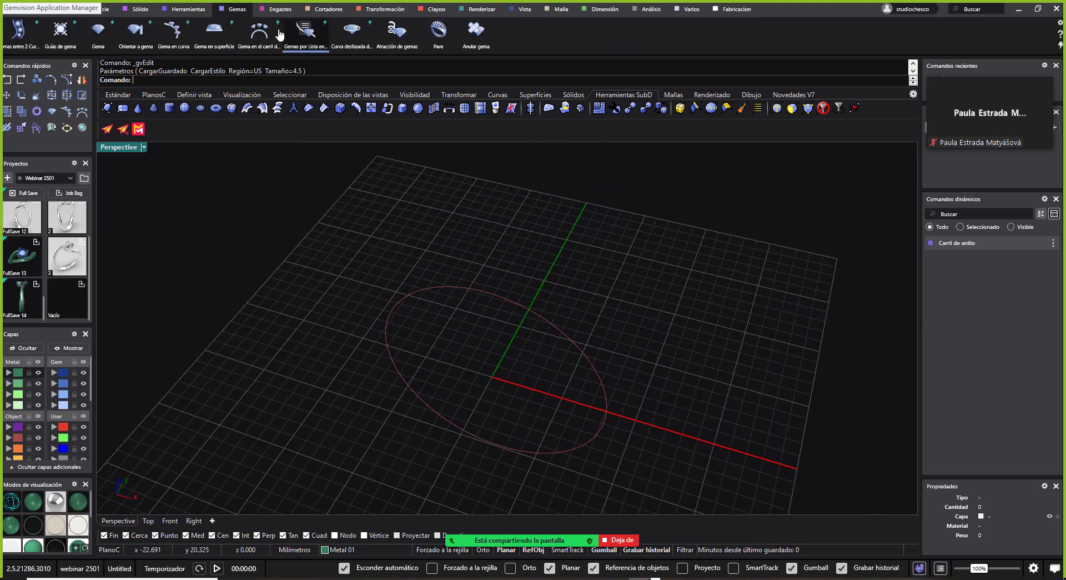
pyautogui.click(258, 32)
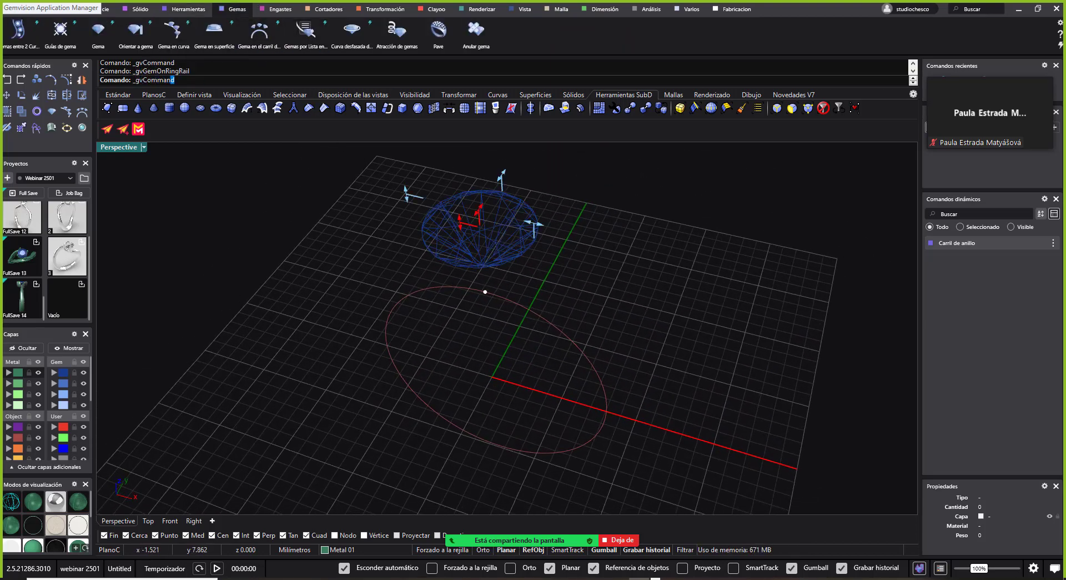
pyautogui.moveTo(514, 281); pyautogui.dragTo(502, 259, button='right')
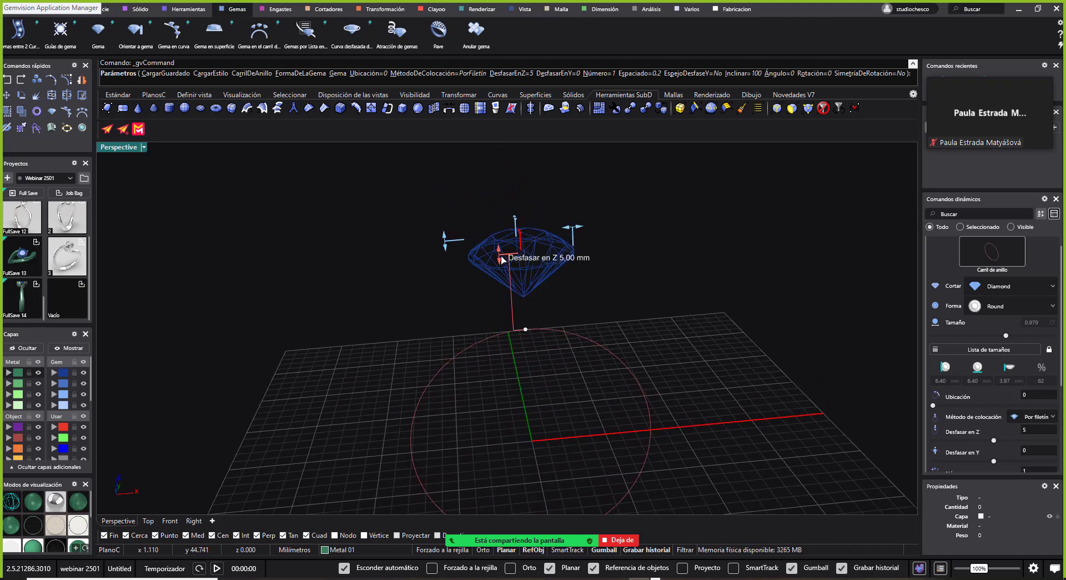
pyautogui.moveTo(502, 259); pyautogui.dragTo(509, 275)
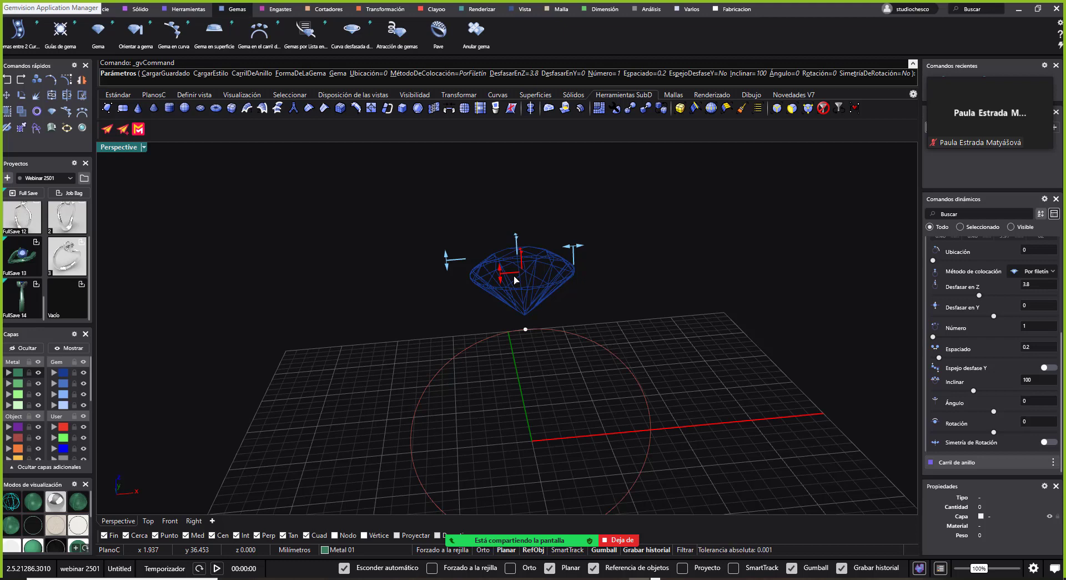
pyautogui.moveTo(702, 278)
pyautogui.mouseDown(button='right')
pyautogui.moveTo(674, 314)
pyautogui.moveTo(716, 299)
pyautogui.moveTo(699, 295)
pyautogui.mouseUp(button='right')
pyautogui.rightClick(697, 292)
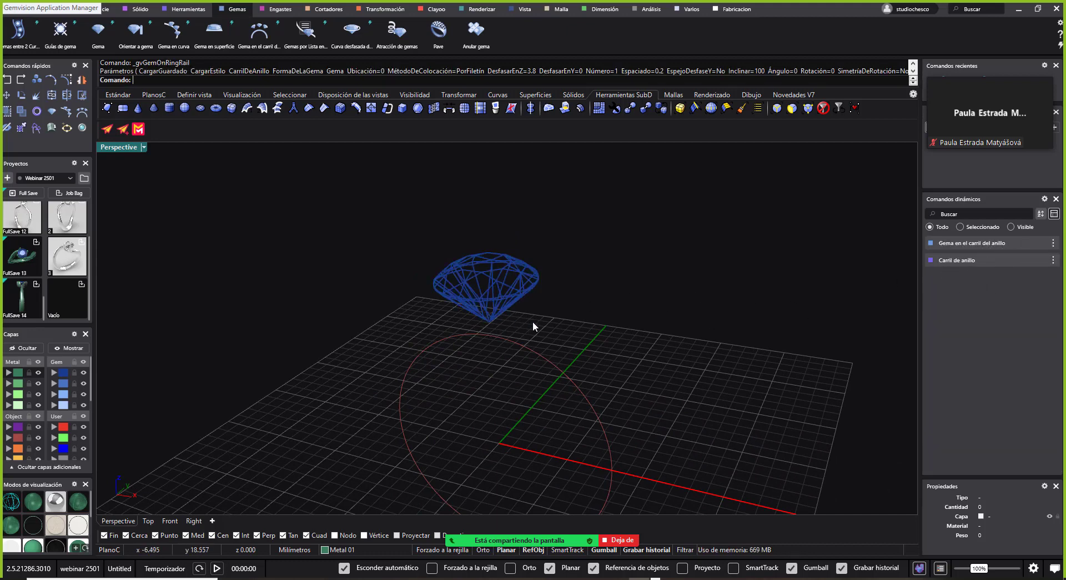
# Edit the ring rail and set its size to US 3 1/2
pyautogui.moveTo(532, 321); pyautogui.dragTo(512, 311, button='right')
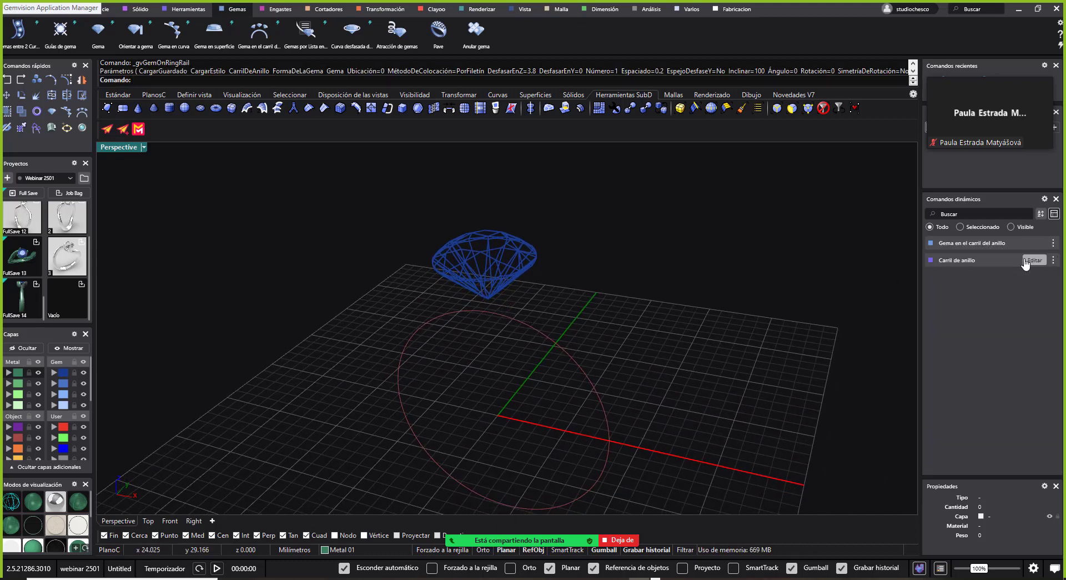
pyautogui.click(1028, 262)
pyautogui.click(1035, 260)
pyautogui.moveTo(975, 286)
pyautogui.mouseDown()
pyautogui.moveTo(1010, 289)
pyautogui.moveTo(959, 287)
pyautogui.mouseUp()
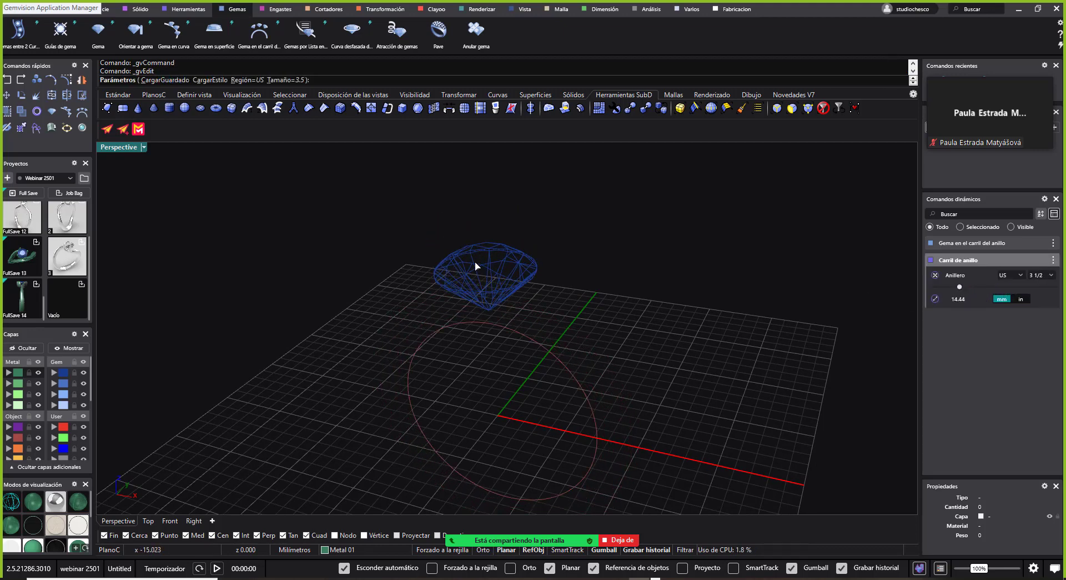
pyautogui.moveTo(719, 301); pyautogui.dragTo(734, 286, button='right')
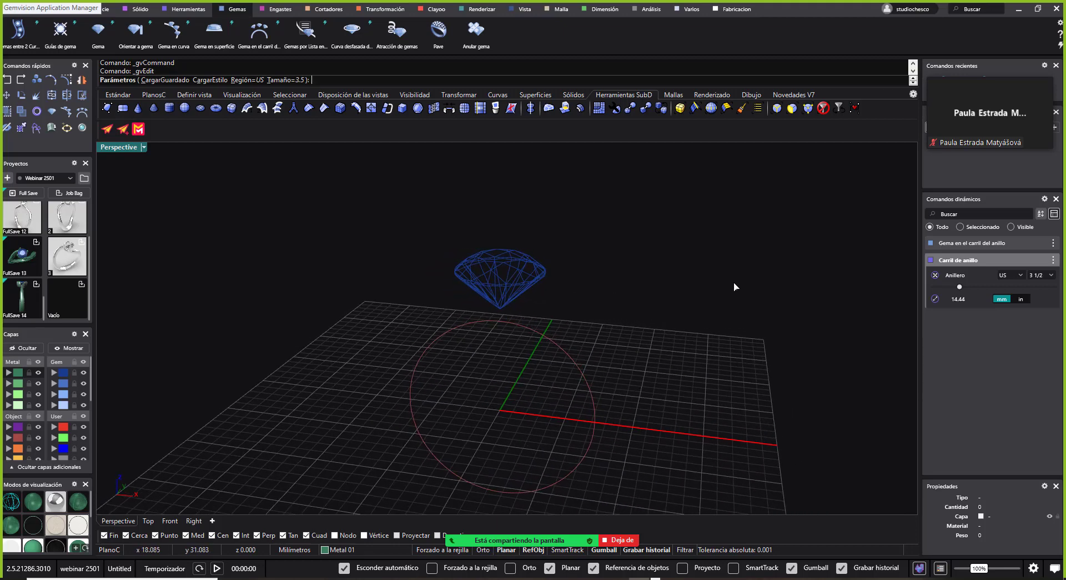
pyautogui.rightClick(734, 283)
# Edit the gem on the ring rail, try shifting its location to 0.99, and set the location back to 0
pyautogui.moveTo(670, 292); pyautogui.dragTo(582, 249, button='right')
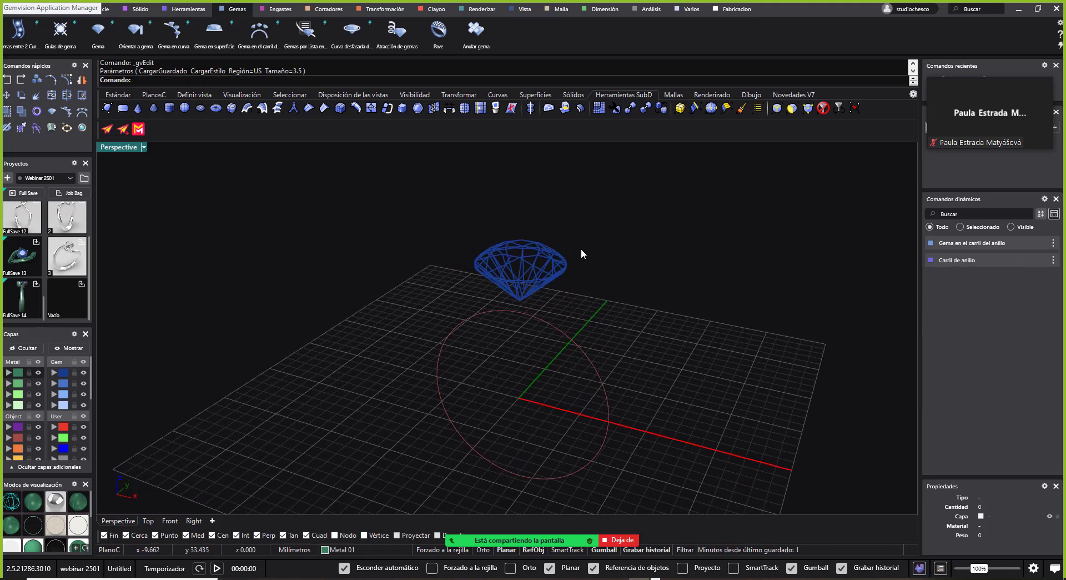
pyautogui.click(1030, 242)
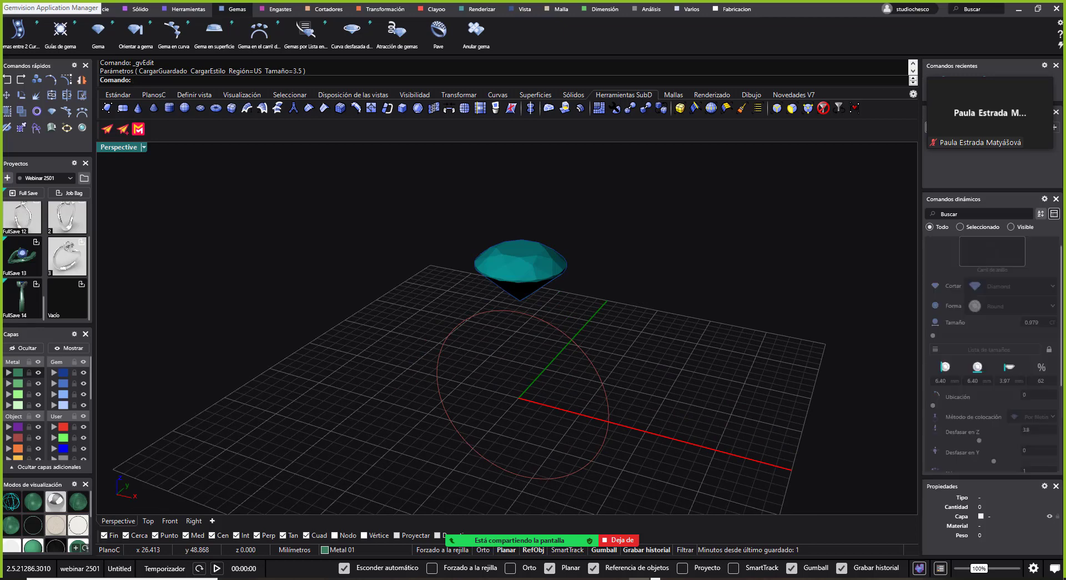
pyautogui.moveTo(521, 314)
pyautogui.mouseDown()
pyautogui.moveTo(566, 333)
pyautogui.moveTo(489, 318)
pyautogui.moveTo(516, 314)
pyautogui.mouseUp()
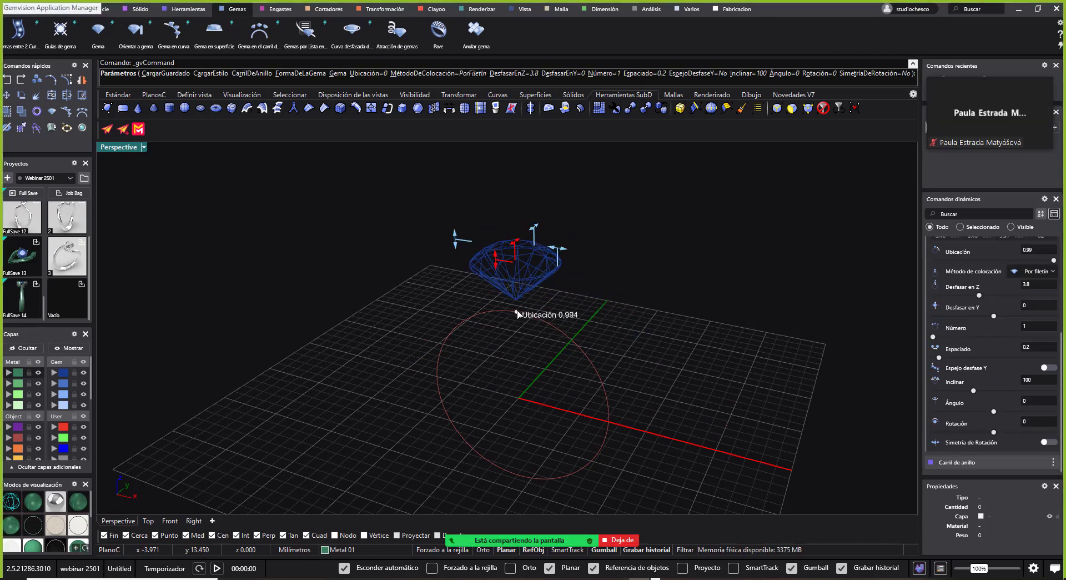
pyautogui.scroll(1, 1027, 295)
pyautogui.click(1028, 291)
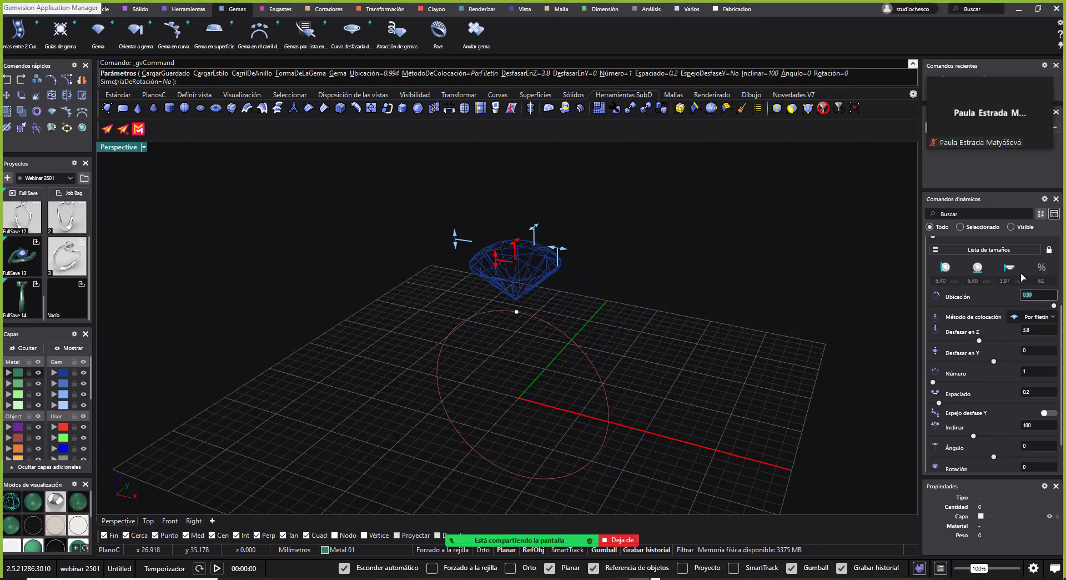
pyautogui.write('0')
pyautogui.press('Return')
pyautogui.moveTo(580, 267); pyautogui.dragTo(593, 276, button='right')
pyautogui.rightClick(593, 277)
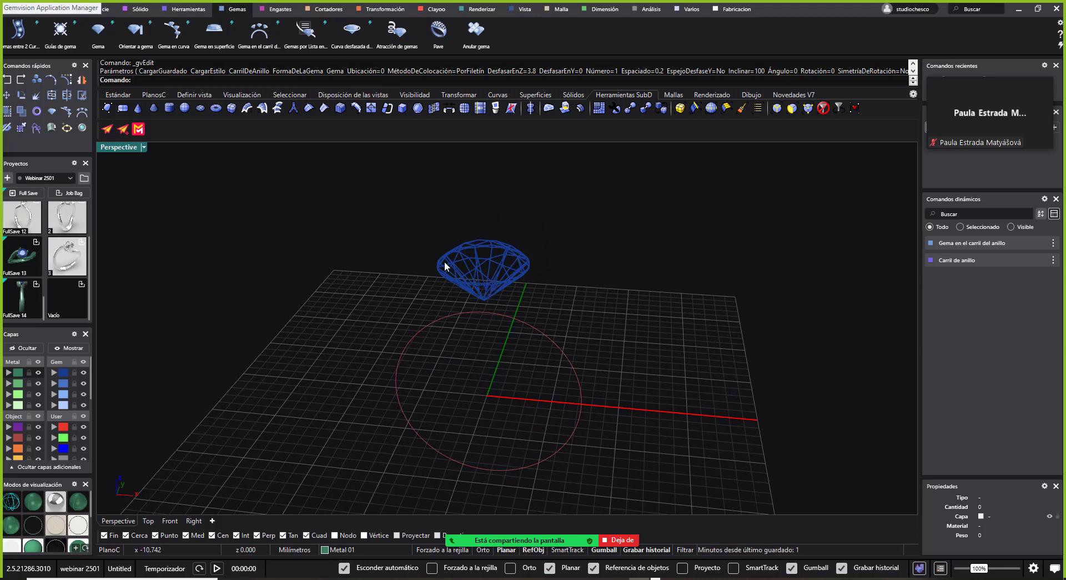
# Create a gem offset curve from the round diamond with a Z offset of -4.2 mm
pyautogui.click(469, 270)
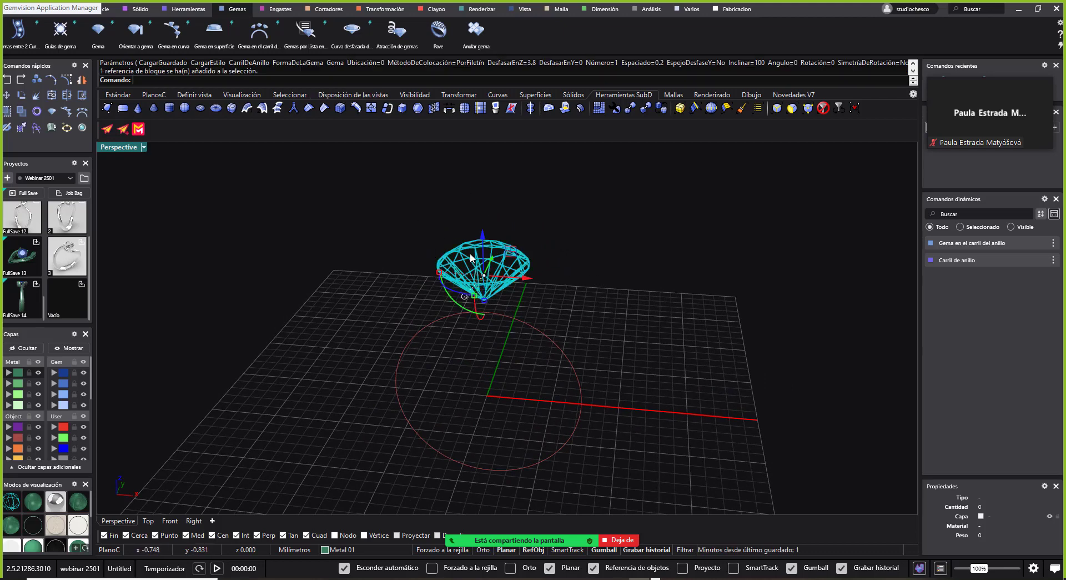
pyautogui.click(352, 32)
pyautogui.moveTo(600, 258); pyautogui.dragTo(595, 228, button='right')
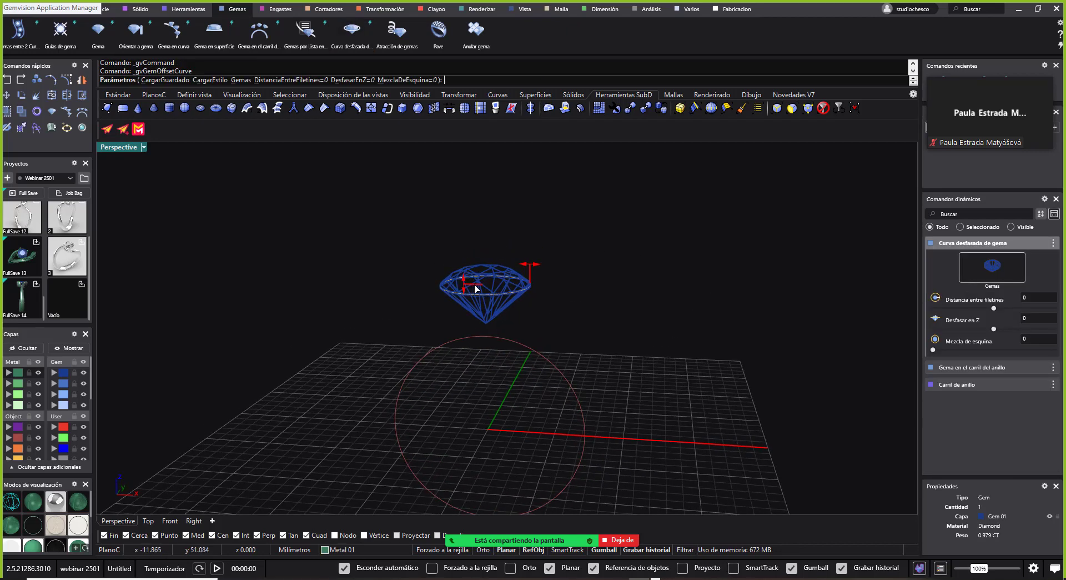
pyautogui.moveTo(476, 289); pyautogui.dragTo(476, 340)
pyautogui.moveTo(635, 309); pyautogui.dragTo(549, 292, button='right')
pyautogui.moveTo(549, 289); pyautogui.dragTo(552, 295)
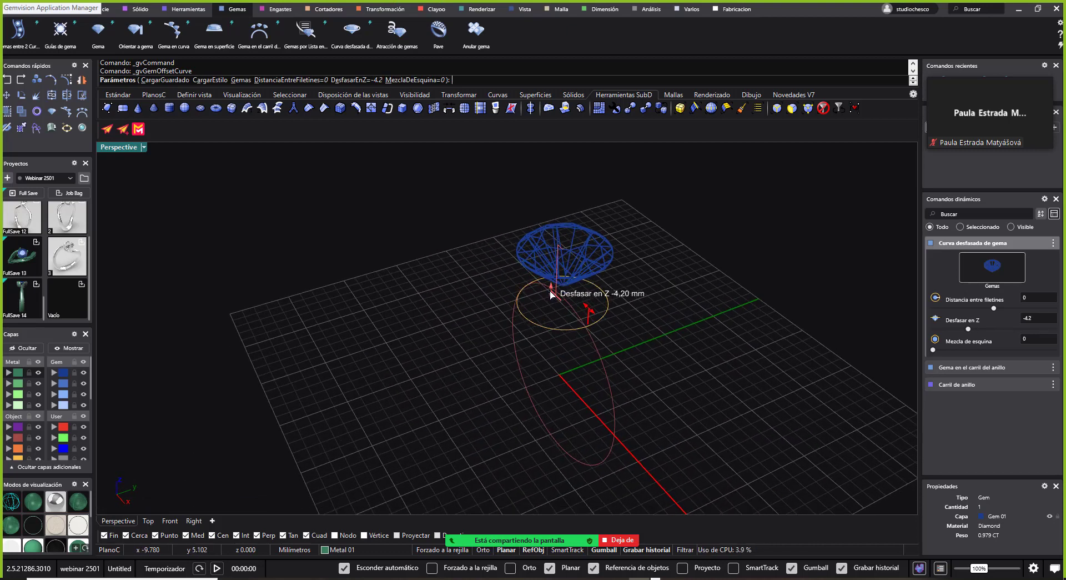
pyautogui.moveTo(721, 269); pyautogui.dragTo(658, 280, button='right')
pyautogui.rightClick(658, 279)
# Trim the gem's offset curve with a trim start of about 0.833 and a trim end of about 0.102
pyautogui.moveTo(595, 313); pyautogui.dragTo(523, 285, button='right')
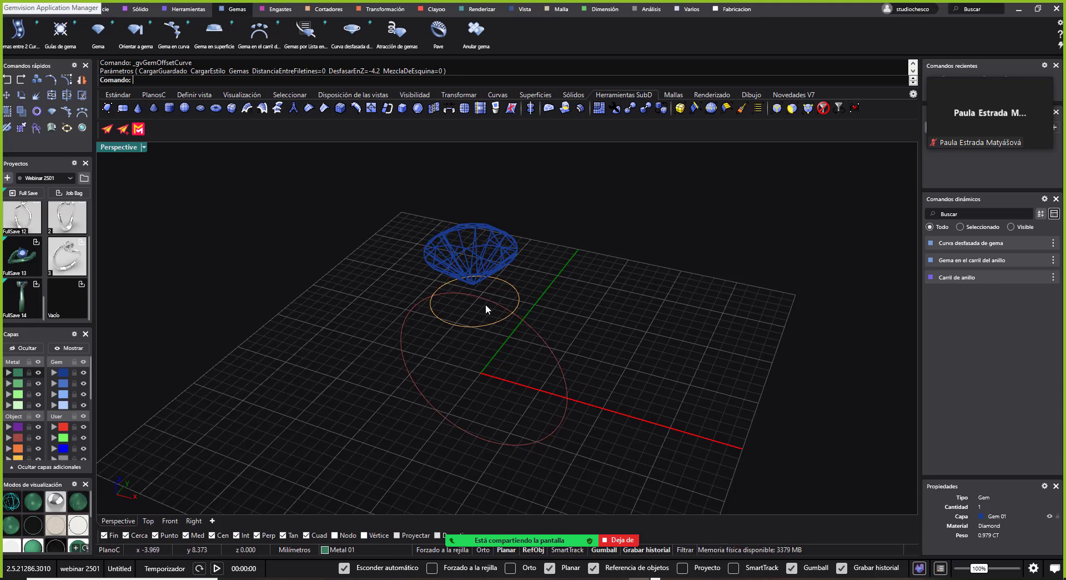
pyautogui.moveTo(485, 305); pyautogui.dragTo(506, 331, button='right')
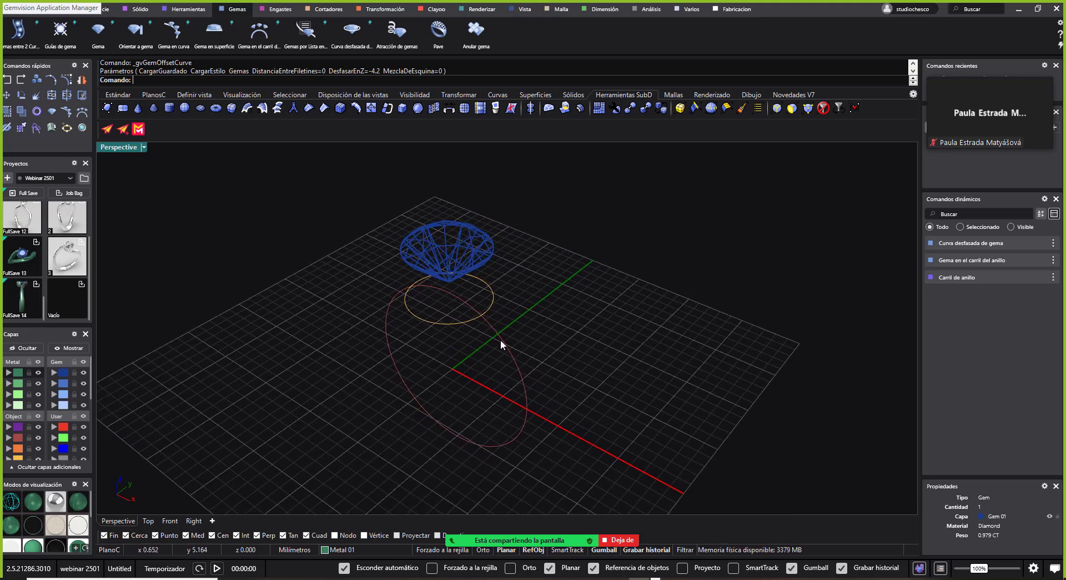
pyautogui.click(501, 339)
pyautogui.moveTo(472, 278); pyautogui.dragTo(356, 258, button='right')
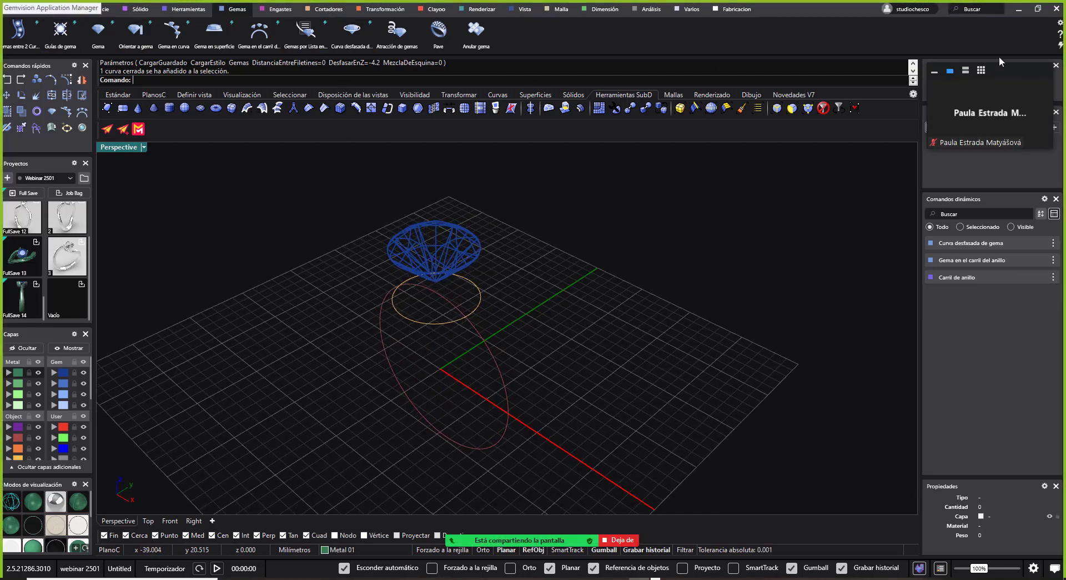
pyautogui.click(983, 10)
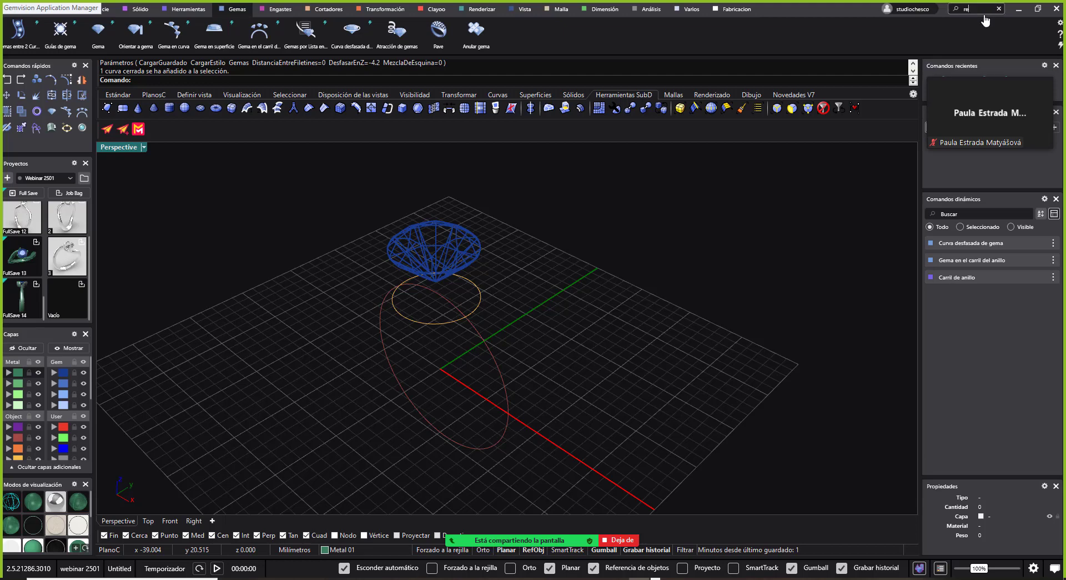
pyautogui.write('recor')
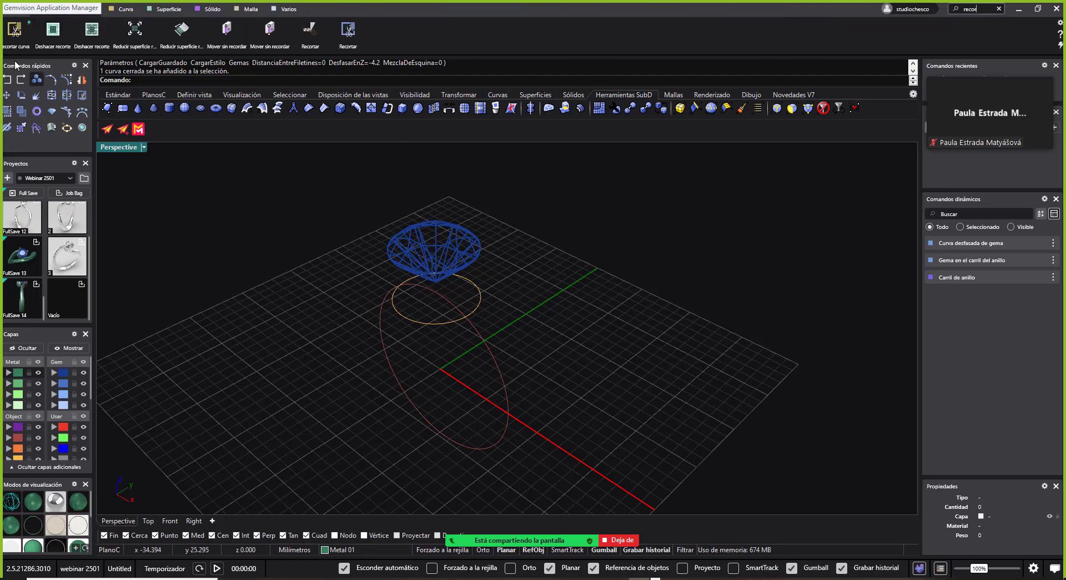
pyautogui.click(14, 30)
pyautogui.moveTo(453, 280); pyautogui.dragTo(383, 262, button='right')
pyautogui.click(468, 278)
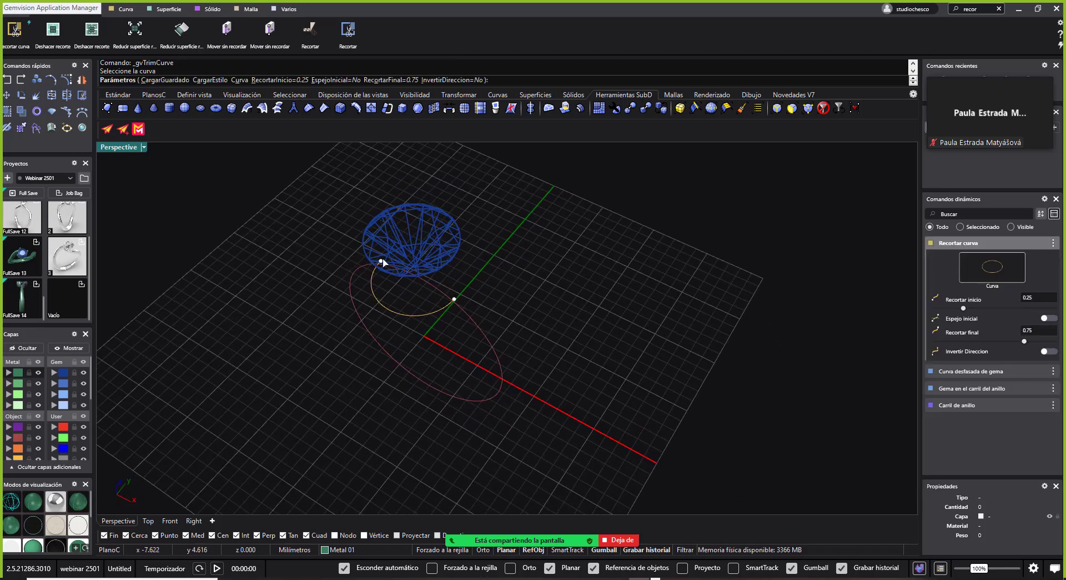
pyautogui.moveTo(383, 262)
pyautogui.mouseDown()
pyautogui.moveTo(440, 252)
pyautogui.moveTo(462, 270)
pyautogui.moveTo(369, 270)
pyautogui.moveTo(399, 248)
pyautogui.mouseUp()
pyautogui.press('Return')
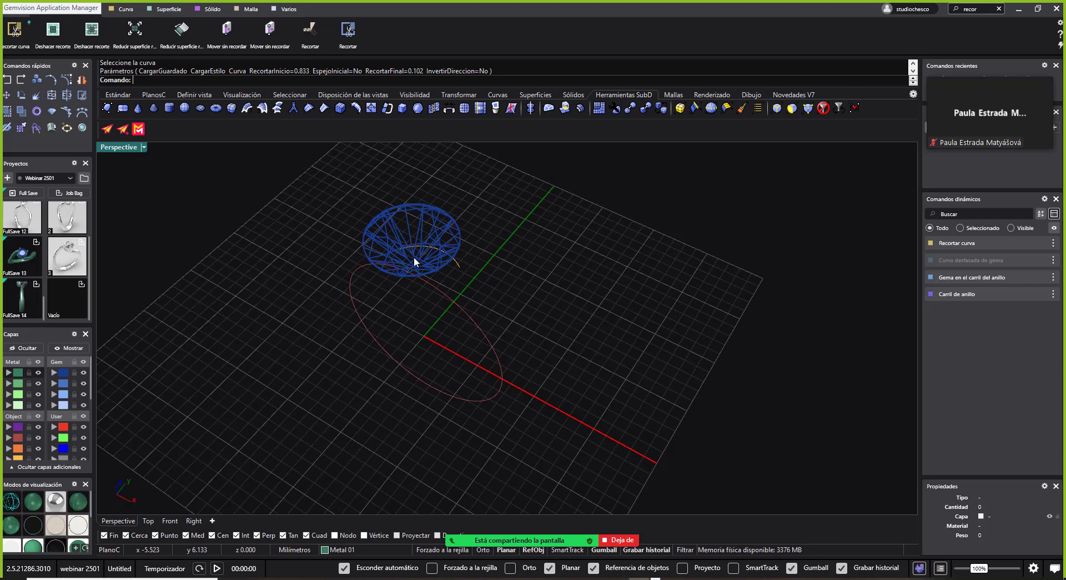
# Trim the ring rail curve to one side of the ring, with its start at about 0.133 and end at about 0.531
pyautogui.scroll(-2, 414, 257)
pyautogui.moveTo(414, 257); pyautogui.dragTo(437, 266, button='right')
pyautogui.click(449, 272)
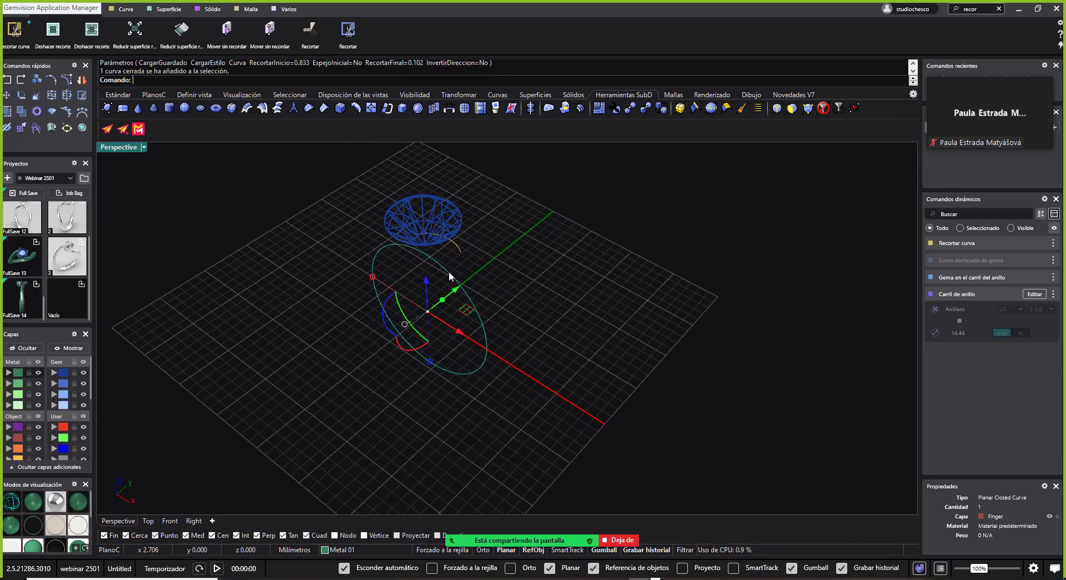
pyautogui.press('Return')
pyautogui.moveTo(487, 350); pyautogui.dragTo(472, 301)
pyautogui.moveTo(373, 277); pyautogui.dragTo(419, 354)
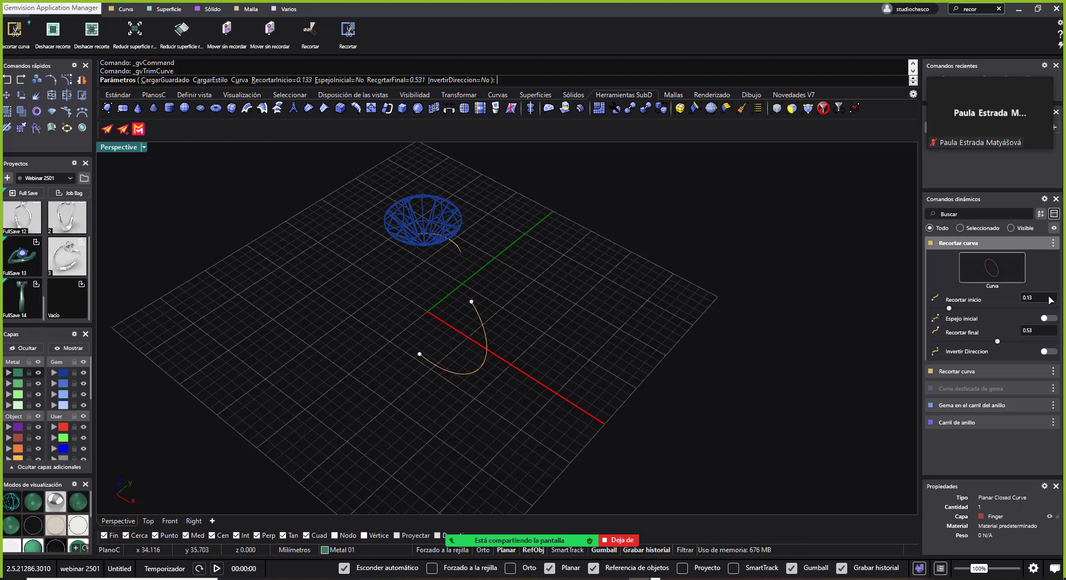
# Set the rail curve's trim end to 0.5 and move its trim start to about 0.153
pyautogui.click(1048, 299)
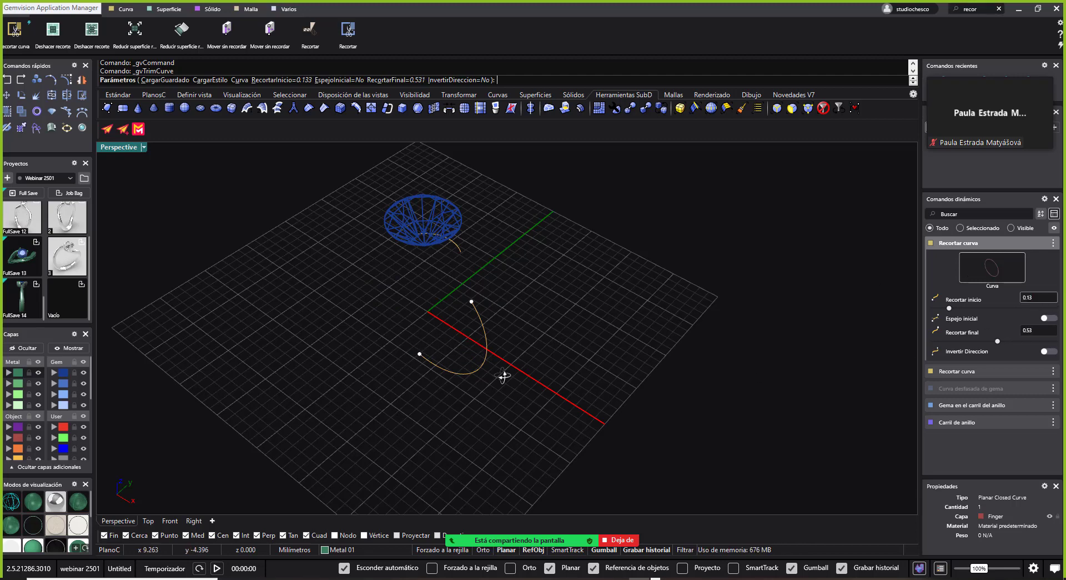
pyautogui.moveTo(505, 376); pyautogui.dragTo(368, 390, button='right')
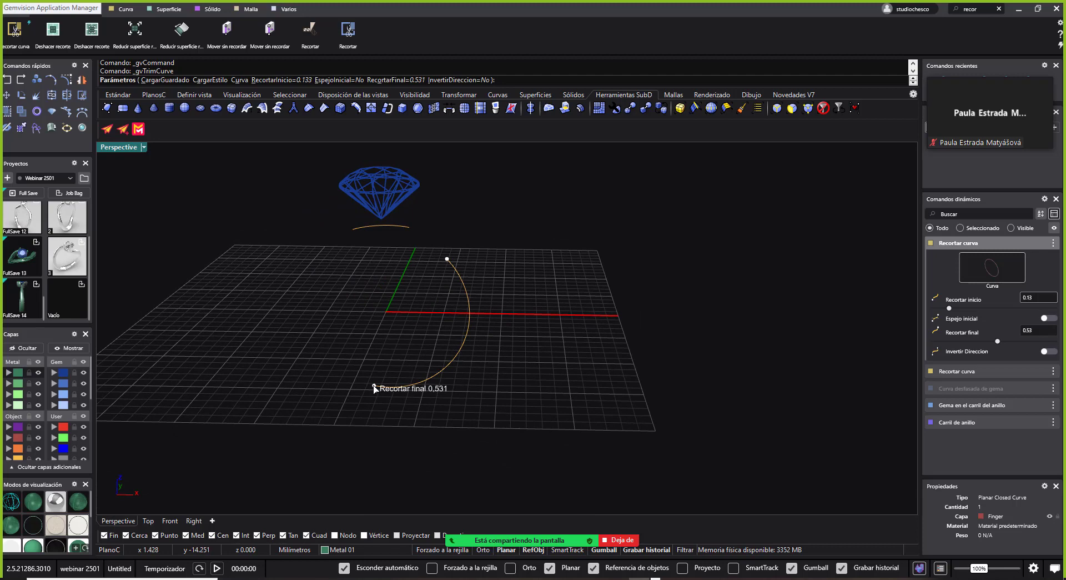
pyautogui.moveTo(374, 385); pyautogui.dragTo(377, 386)
pyautogui.click(1028, 332)
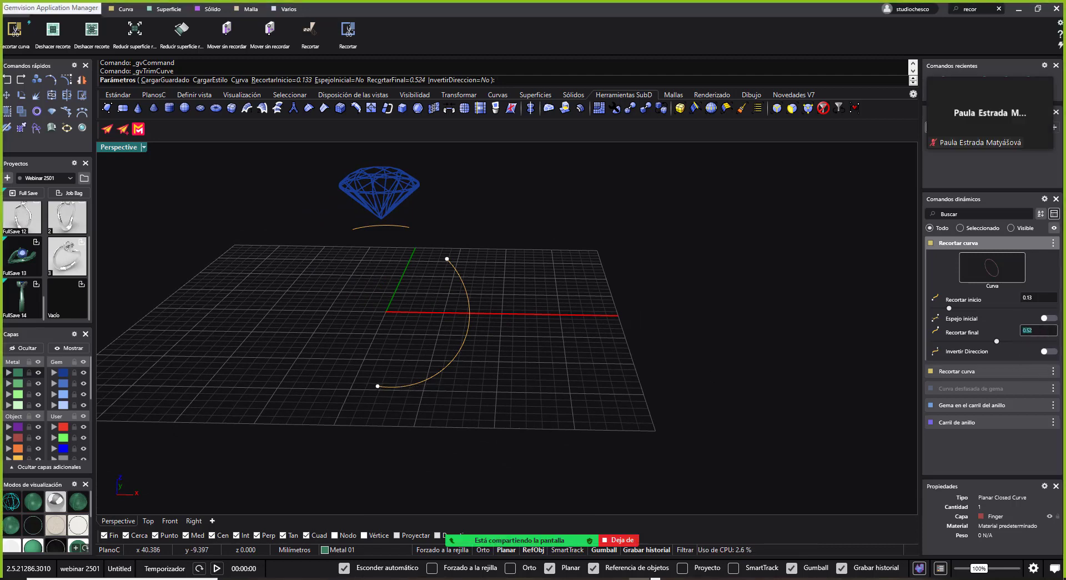
pyautogui.write('0.5')
pyautogui.press('Return')
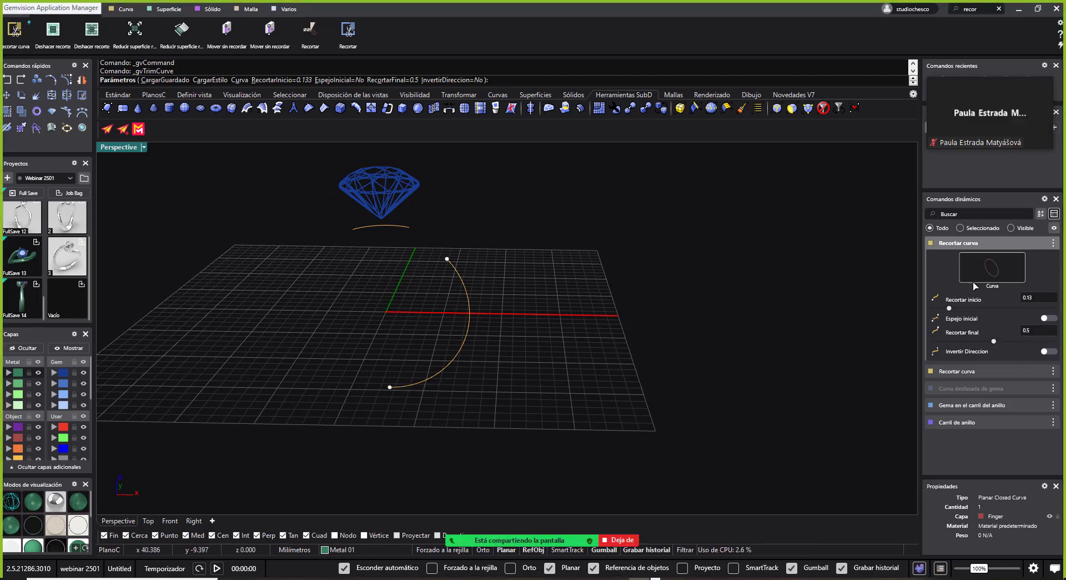
pyautogui.moveTo(431, 266); pyautogui.dragTo(449, 249, button='right')
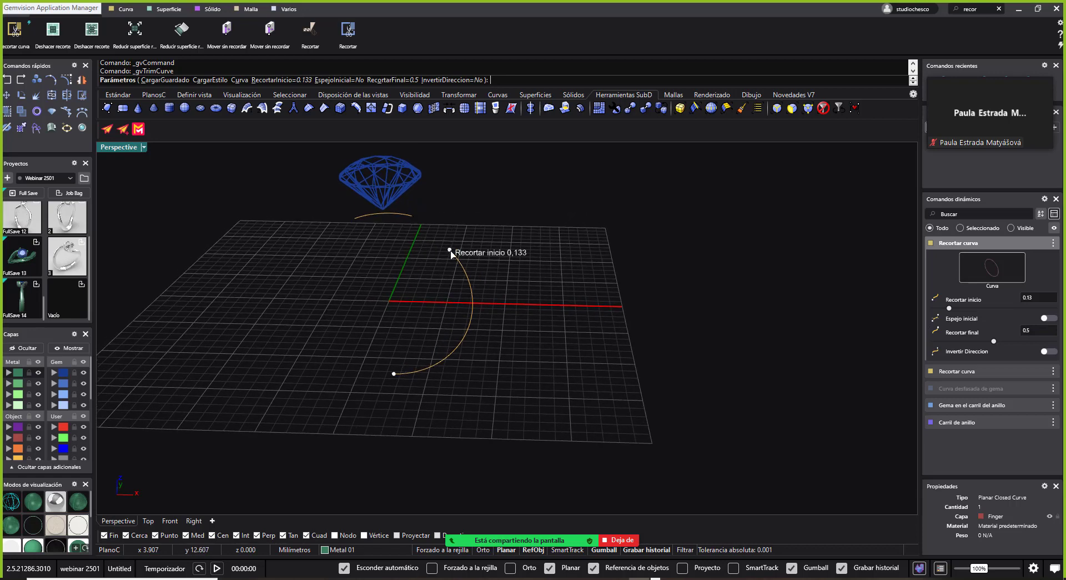
pyautogui.moveTo(451, 253); pyautogui.dragTo(459, 261)
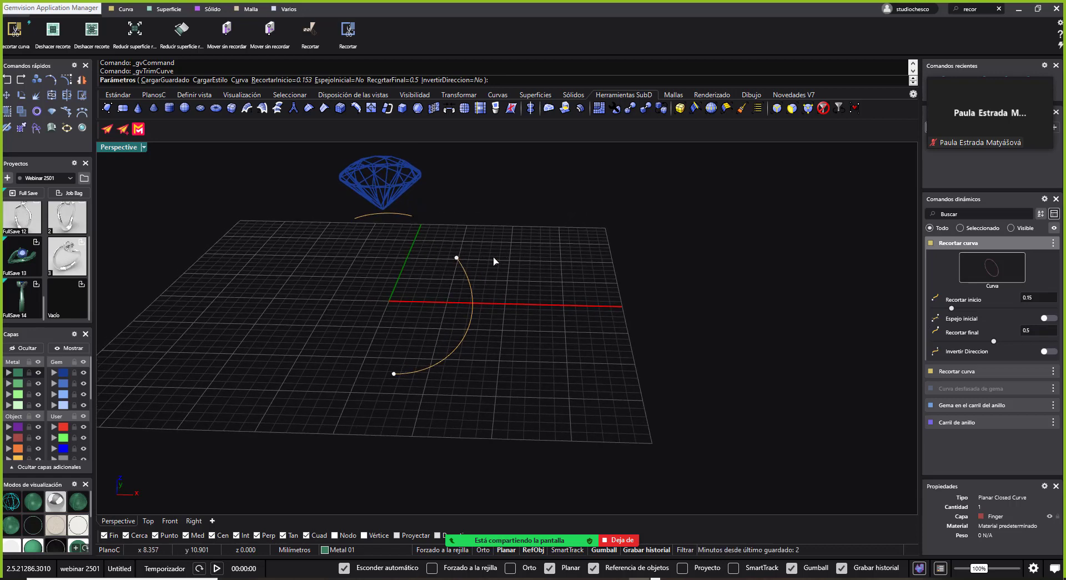
pyautogui.press('Return')
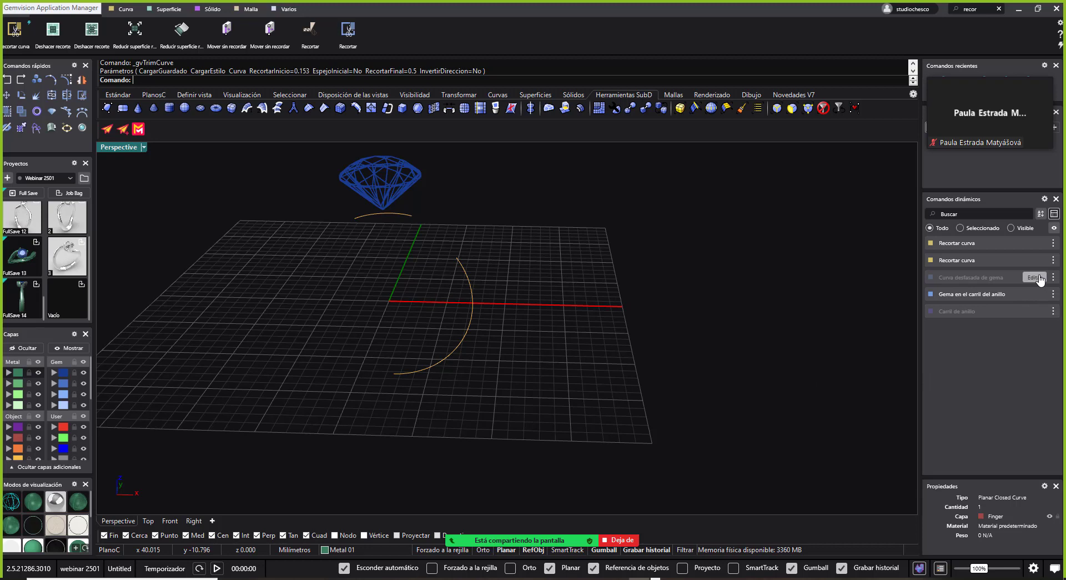
# Blend the trimmed gem offset curve with the upper end of the trimmed ring rail curve
pyautogui.click(999, 9)
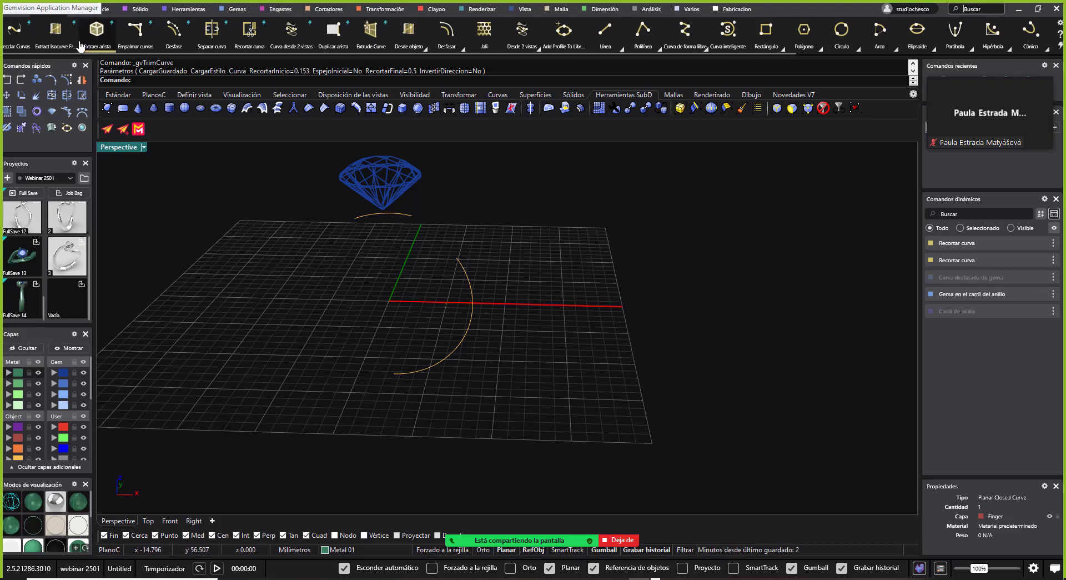
pyautogui.write('_gvC')
pyautogui.press('BackSpace')
pyautogui.press('BackSpace')
pyautogui.write('B')
pyautogui.press('Return')
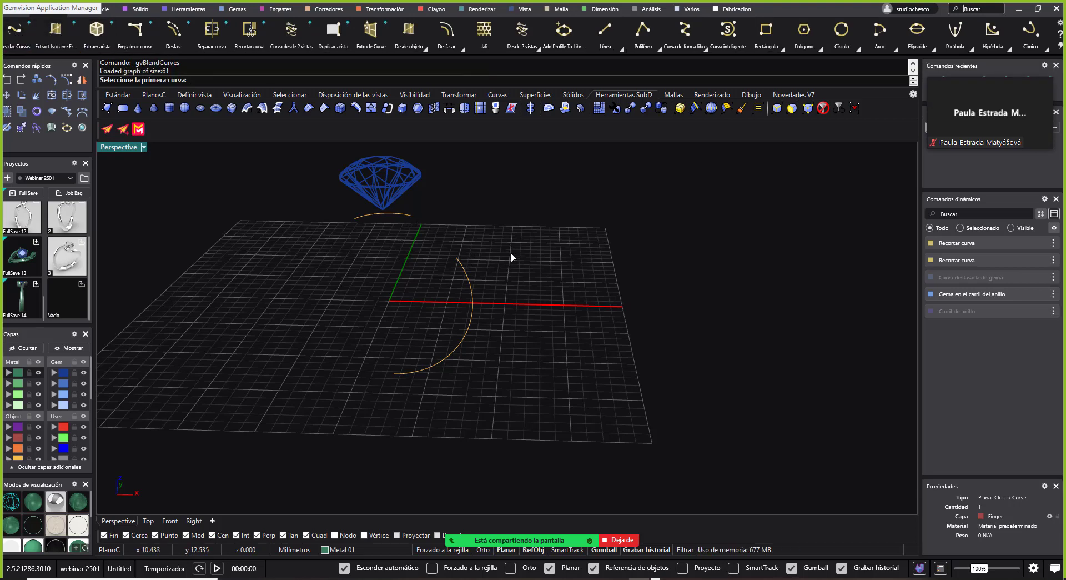
pyautogui.moveTo(511, 257); pyautogui.dragTo(569, 211, button='right')
pyautogui.click(590, 188)
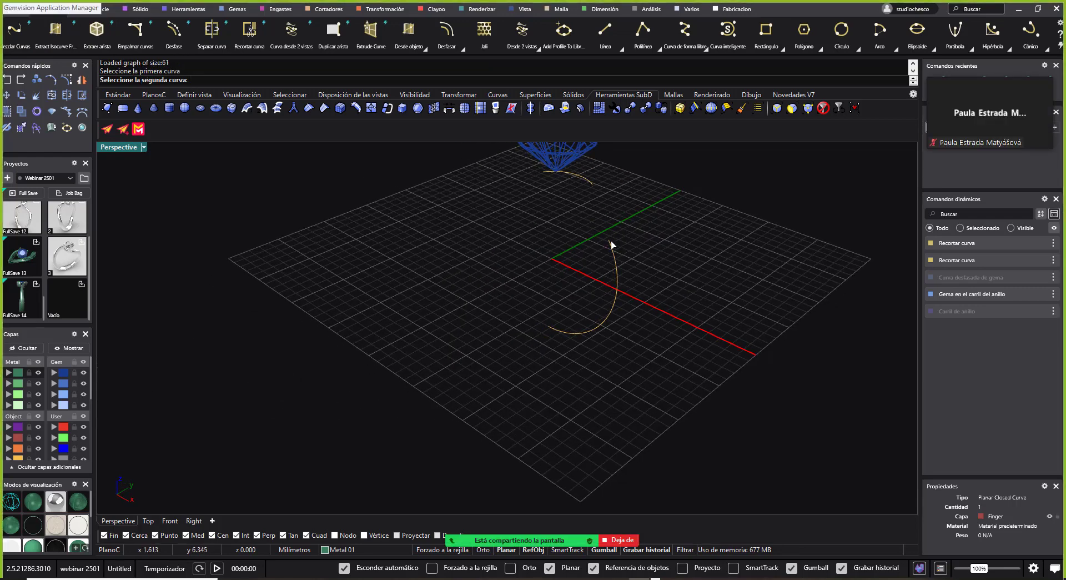
pyautogui.click(610, 245)
pyautogui.moveTo(661, 221); pyautogui.dragTo(604, 240, button='right')
pyautogui.scroll(-2, 605, 239)
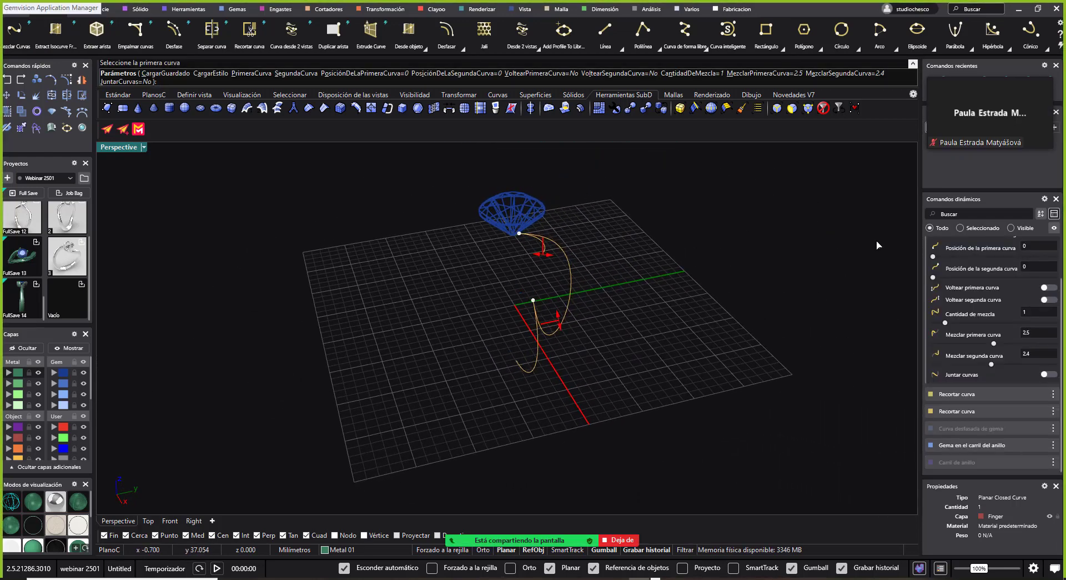
# Set the first curve's blend position to 1 and flip only the second curve of the blend
pyautogui.moveTo(560, 323); pyautogui.dragTo(552, 312)
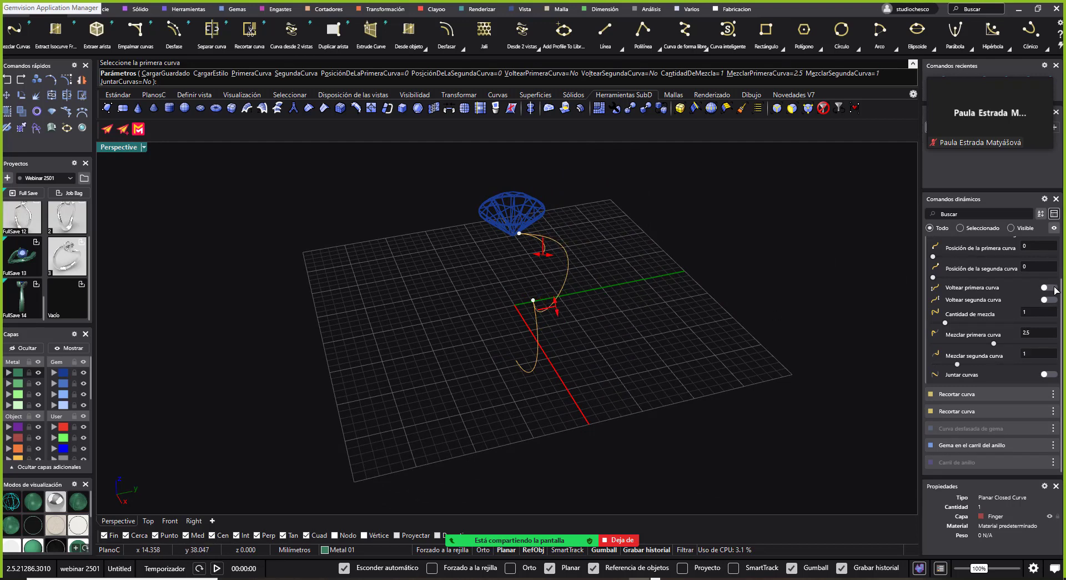
pyautogui.click(1053, 288)
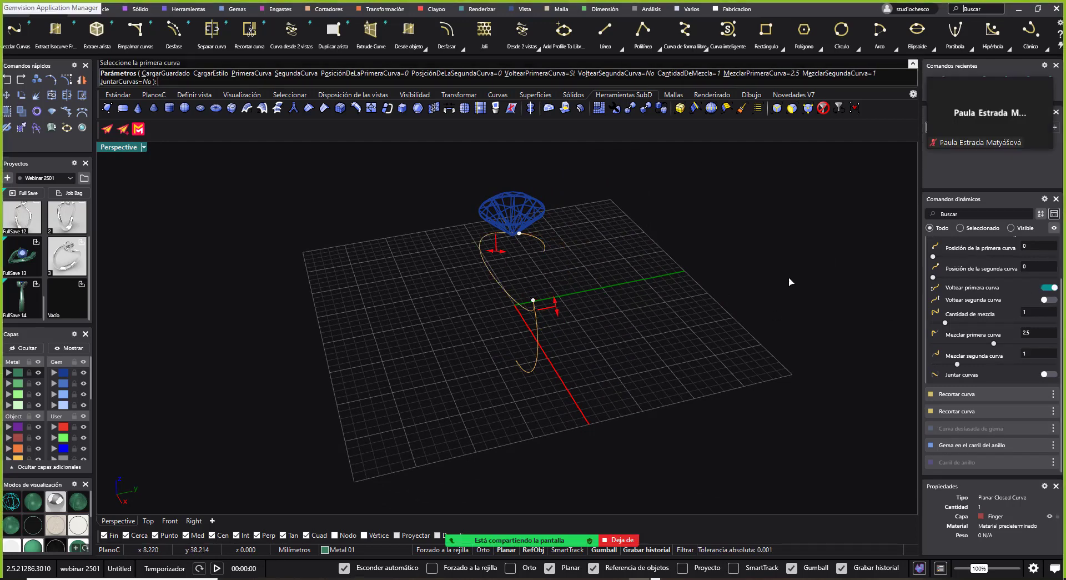
pyautogui.moveTo(512, 240); pyautogui.dragTo(557, 284)
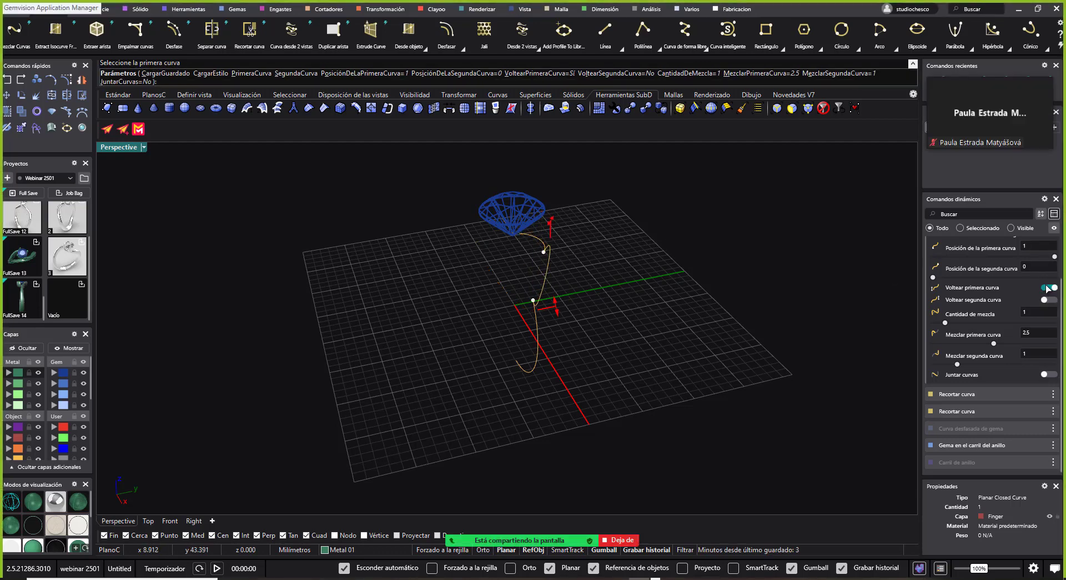
pyautogui.click(1047, 288)
pyautogui.click(1051, 300)
# Adjust the blend amounts to 0.6 mm on the first curve and 1.1 mm on the second curve
pyautogui.moveTo(639, 338); pyautogui.dragTo(584, 283, button='right')
pyautogui.moveTo(580, 286); pyautogui.dragTo(580, 301)
pyautogui.moveTo(582, 288); pyautogui.dragTo(492, 297, button='right')
pyautogui.moveTo(487, 295); pyautogui.dragTo(481, 287)
pyautogui.moveTo(481, 288); pyautogui.dragTo(533, 264, button='right')
pyautogui.moveTo(530, 264); pyautogui.dragTo(522, 256)
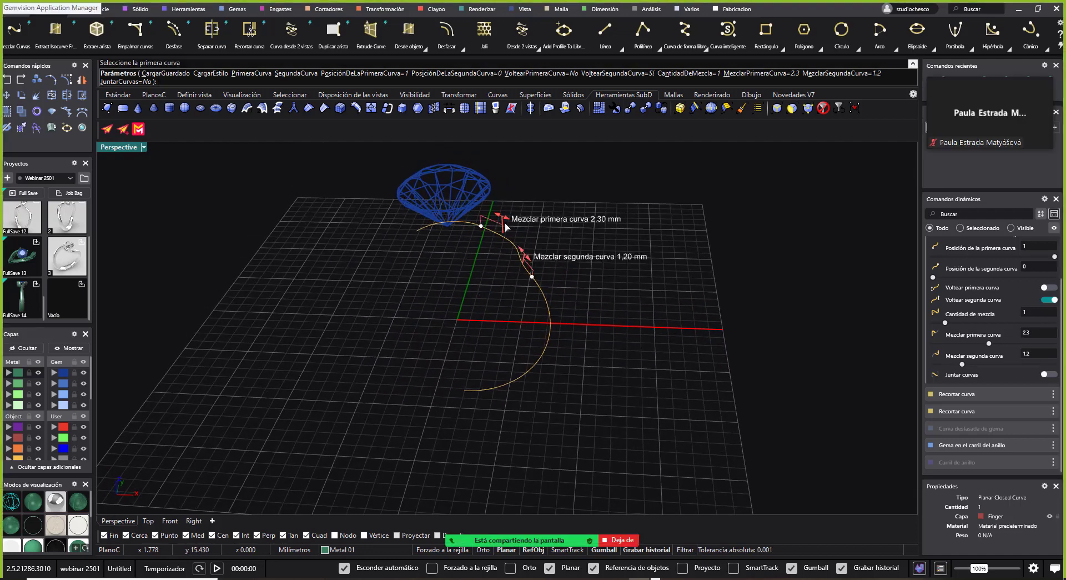
pyautogui.moveTo(500, 220); pyautogui.dragTo(486, 208)
pyautogui.moveTo(486, 208); pyautogui.dragTo(543, 254, button='right')
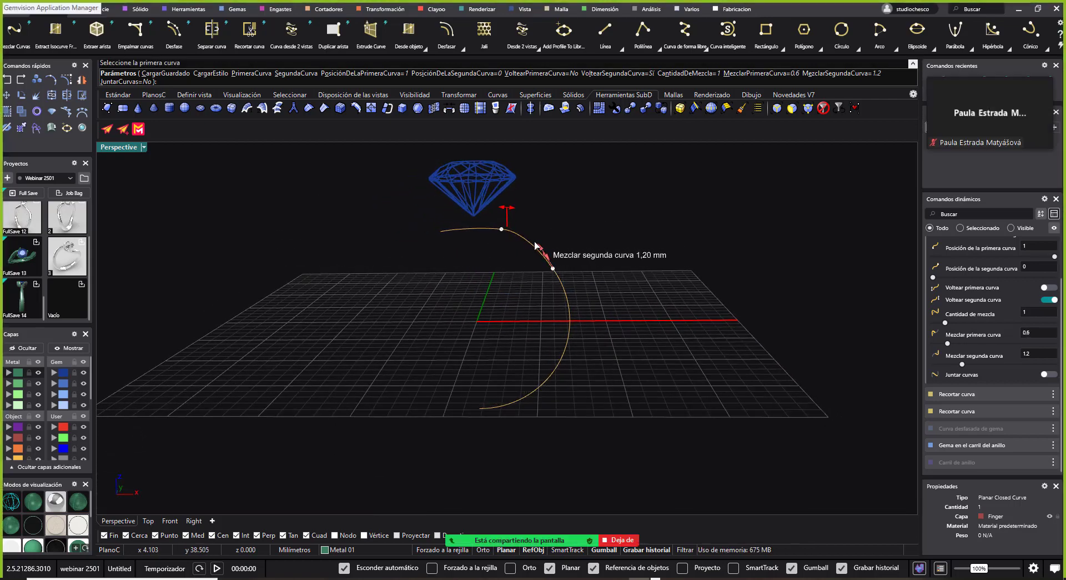
pyautogui.moveTo(535, 245); pyautogui.dragTo(544, 254)
pyautogui.moveTo(547, 255); pyautogui.dragTo(382, 273, button='right')
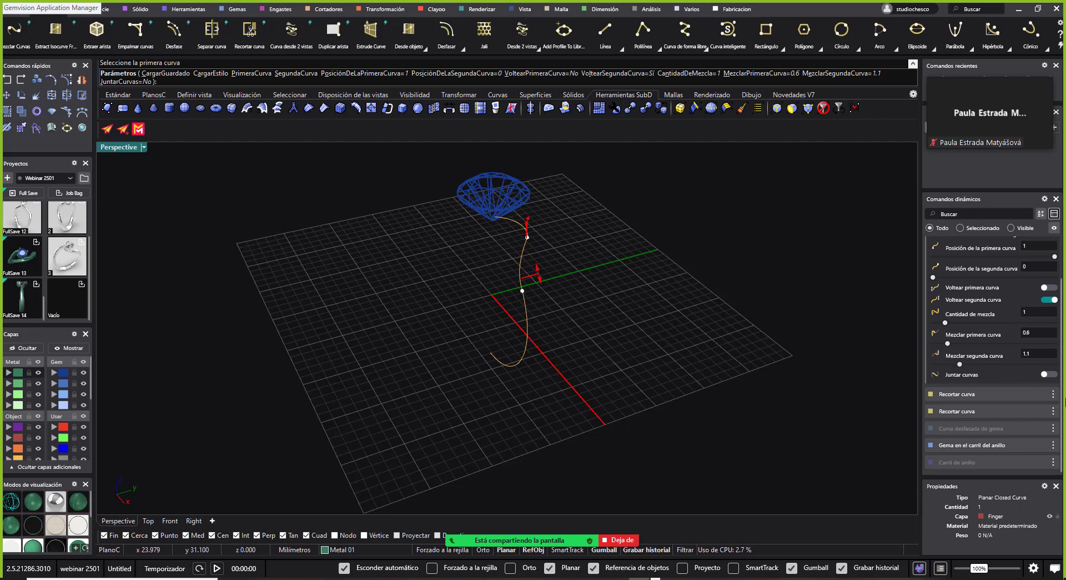
pyautogui.press('Return')
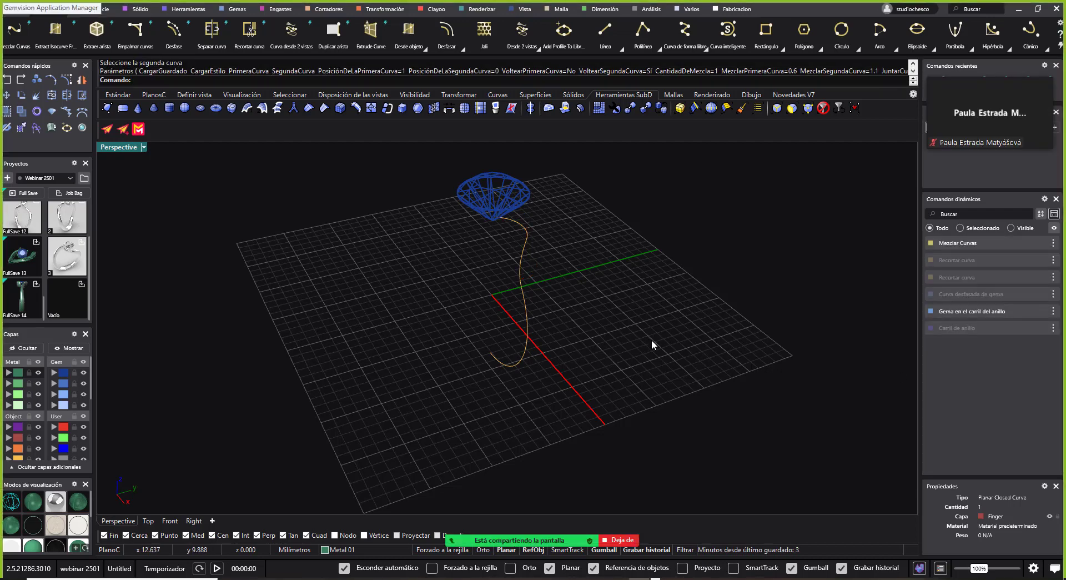
# Place a 4 by 2 mm profile at the start of the blended curve with Profile Placer and enable automatic sweep
pyautogui.moveTo(652, 339); pyautogui.dragTo(649, 334, button='right')
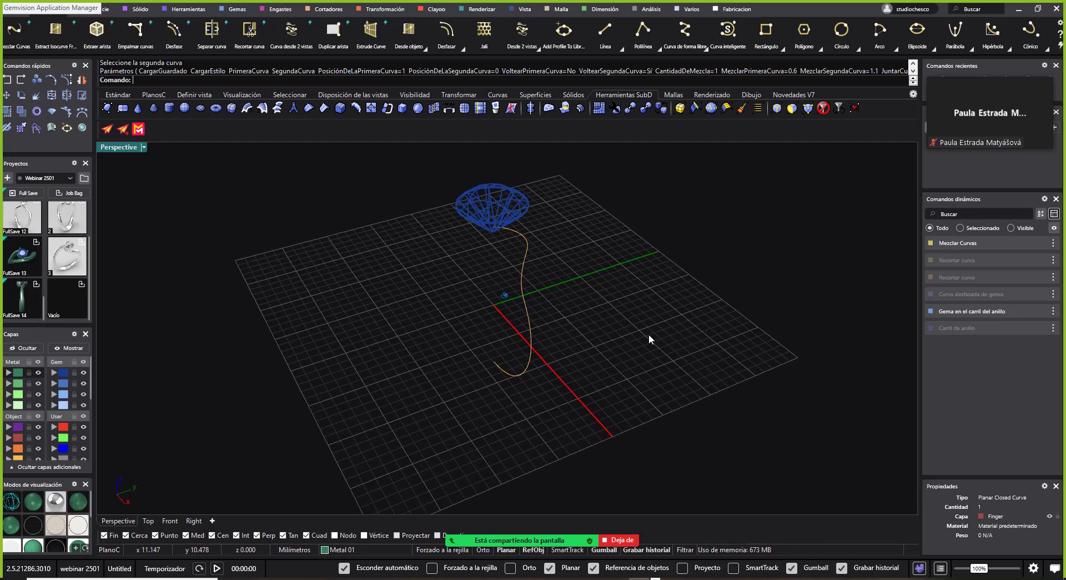
pyautogui.click(173, 10)
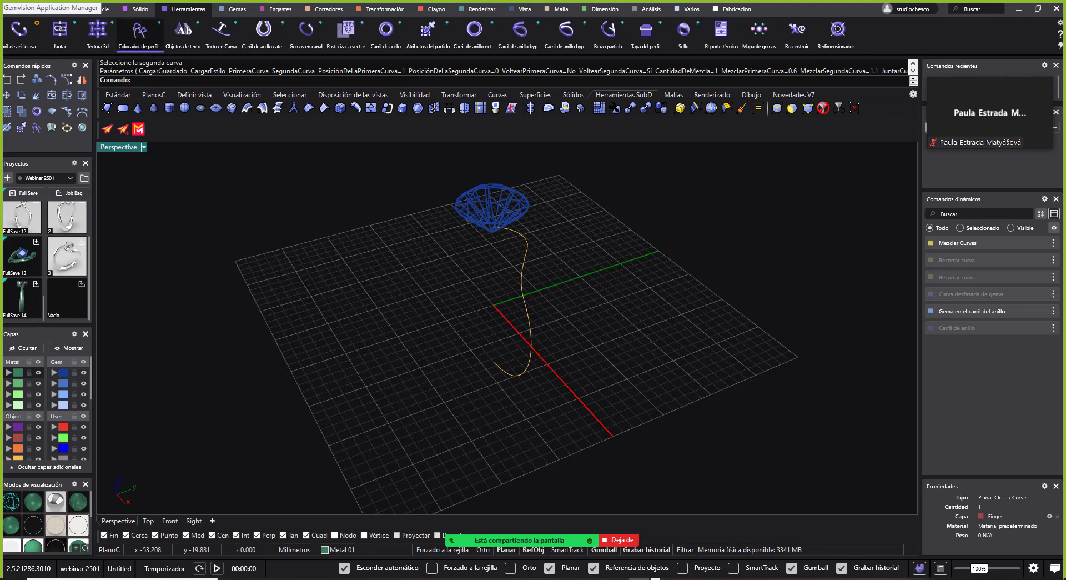
pyautogui.click(140, 32)
pyautogui.moveTo(517, 249); pyautogui.dragTo(311, 397, button='right')
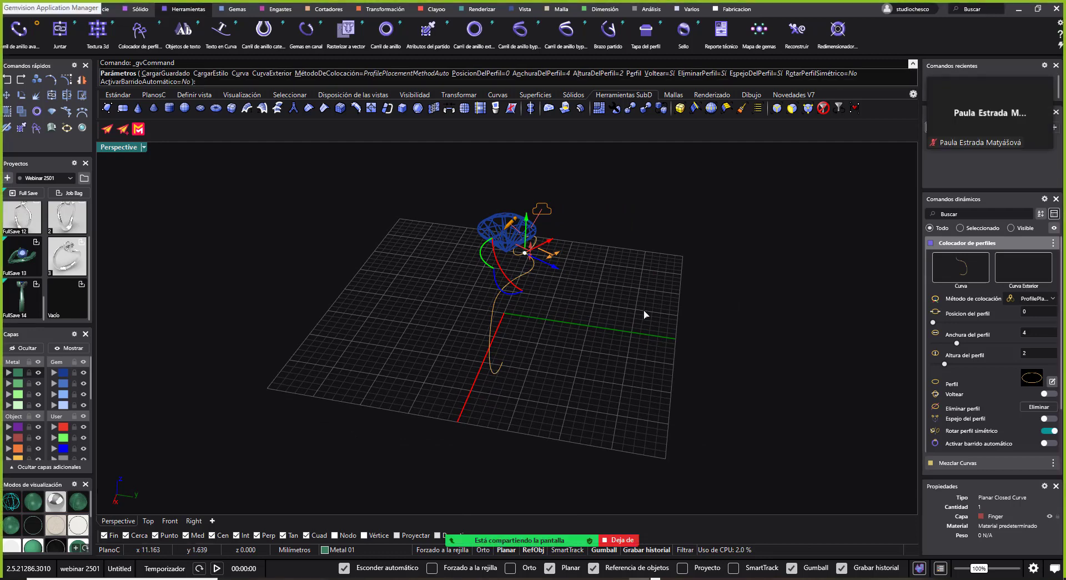
pyautogui.moveTo(644, 314)
pyautogui.mouseDown(button='right')
pyautogui.moveTo(583, 304)
pyautogui.moveTo(618, 315)
pyautogui.mouseUp(button='right')
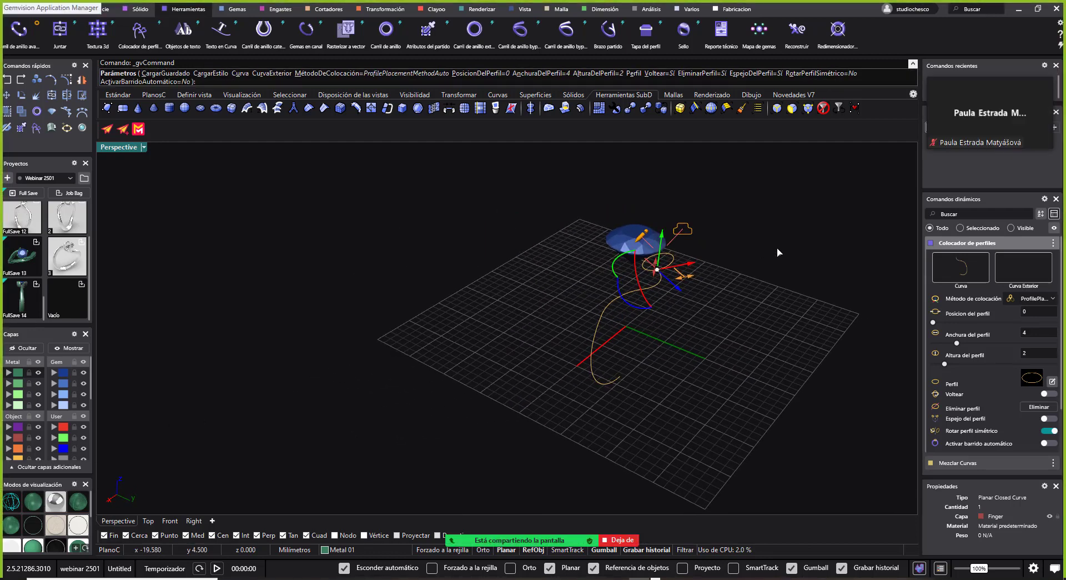
pyautogui.click(1049, 443)
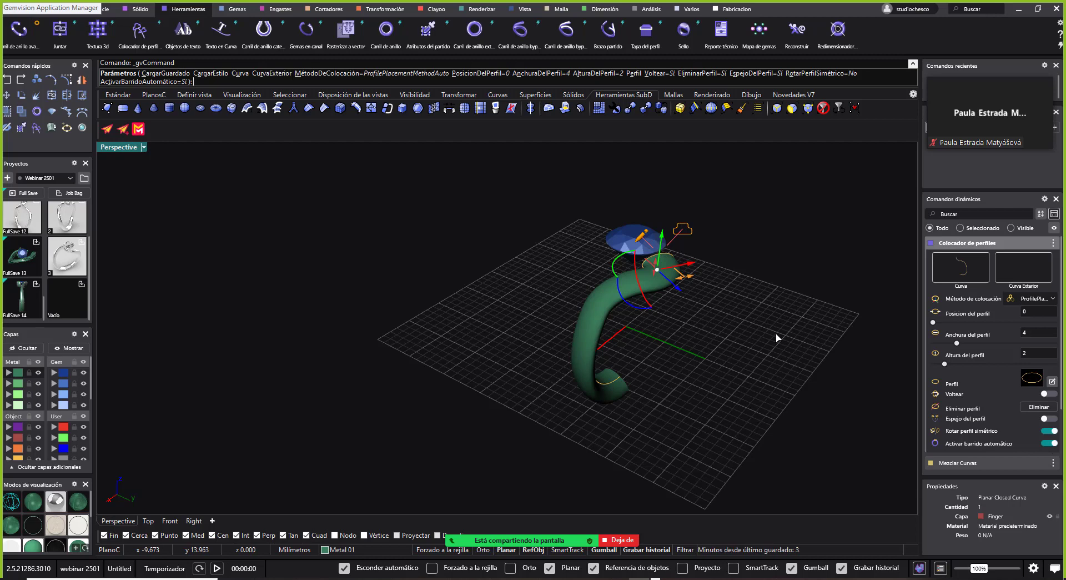
# Resize the profile at the start of the blended curve to 1.4 mm wide and 4.6 mm high
pyautogui.moveTo(984, 70)
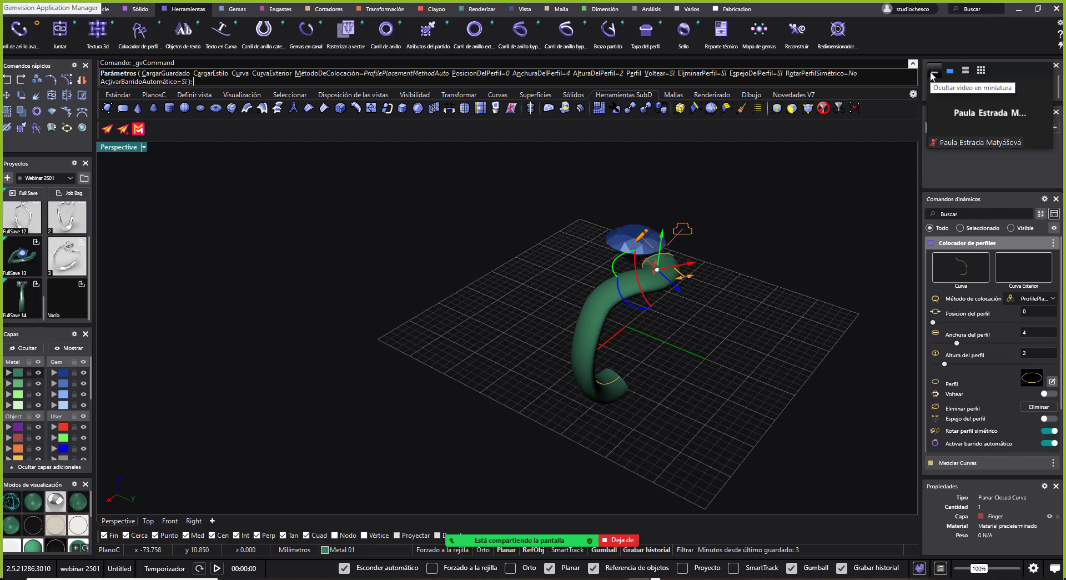
pyautogui.click(937, 71)
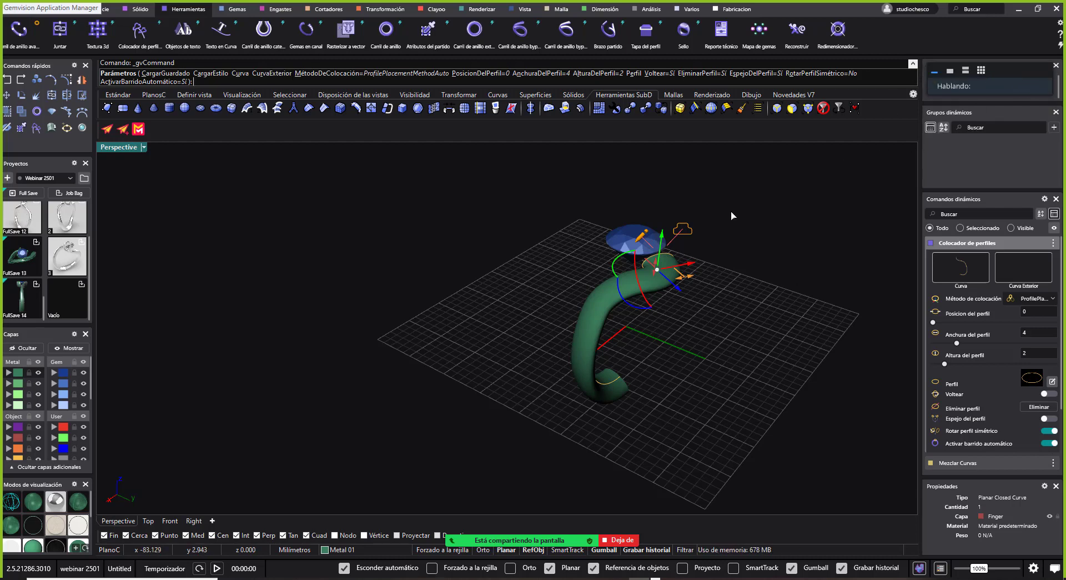
pyautogui.moveTo(673, 278); pyautogui.dragTo(697, 265, button='right')
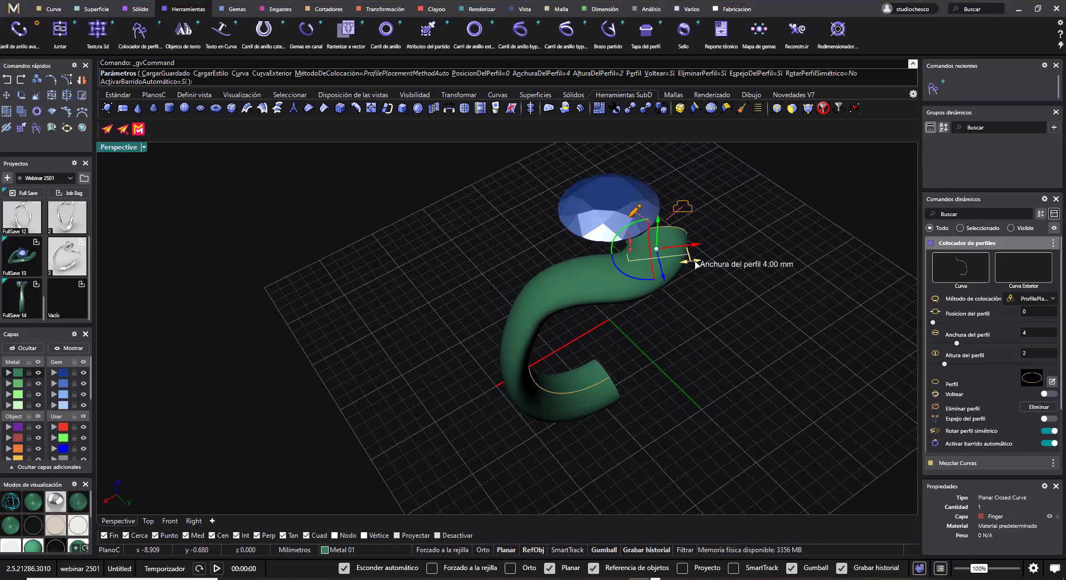
pyautogui.moveTo(690, 265); pyautogui.dragTo(652, 273)
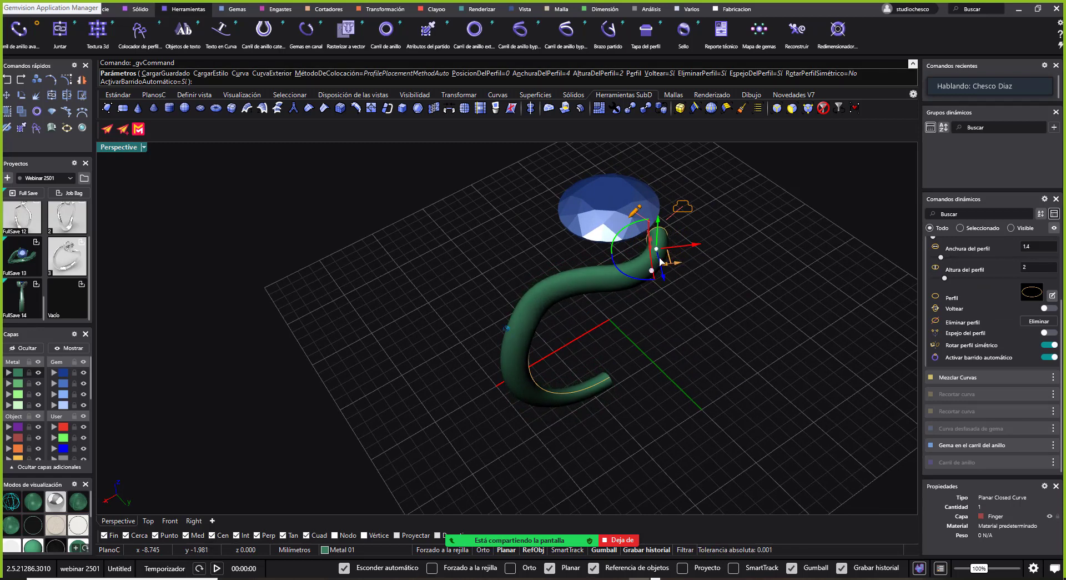
pyautogui.moveTo(653, 273)
pyautogui.mouseDown(button='right')
pyautogui.moveTo(687, 241)
pyautogui.moveTo(641, 286)
pyautogui.mouseUp(button='right')
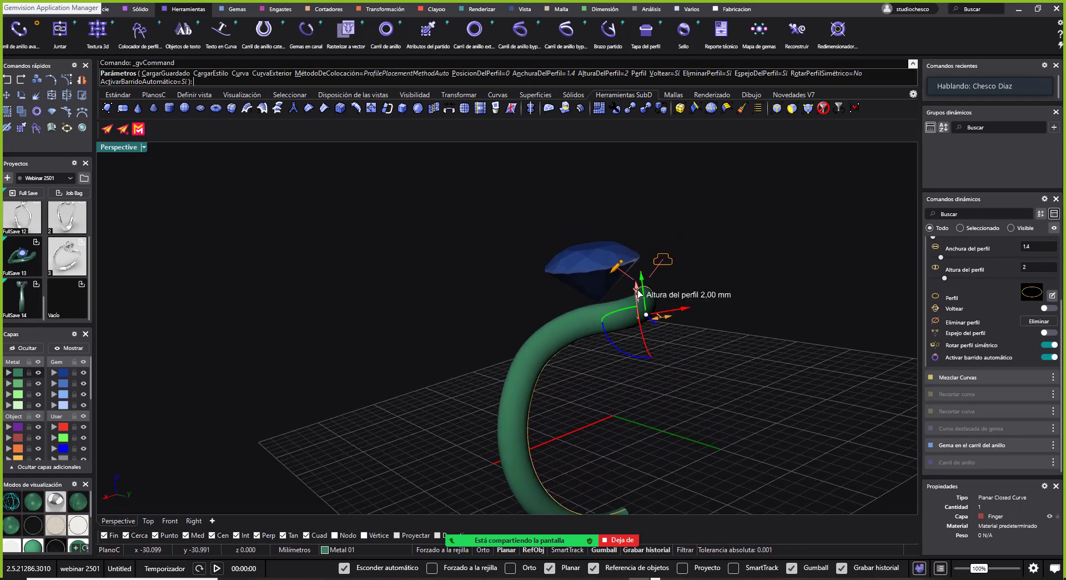
pyautogui.moveTo(637, 292); pyautogui.dragTo(640, 256)
# Add a second profile beside the gem and slide it along the blended curve to position 0.23
pyautogui.moveTo(641, 257); pyautogui.dragTo(663, 335, button='right')
pyautogui.moveTo(731, 328); pyautogui.dragTo(662, 362, button='right')
pyautogui.click(654, 291)
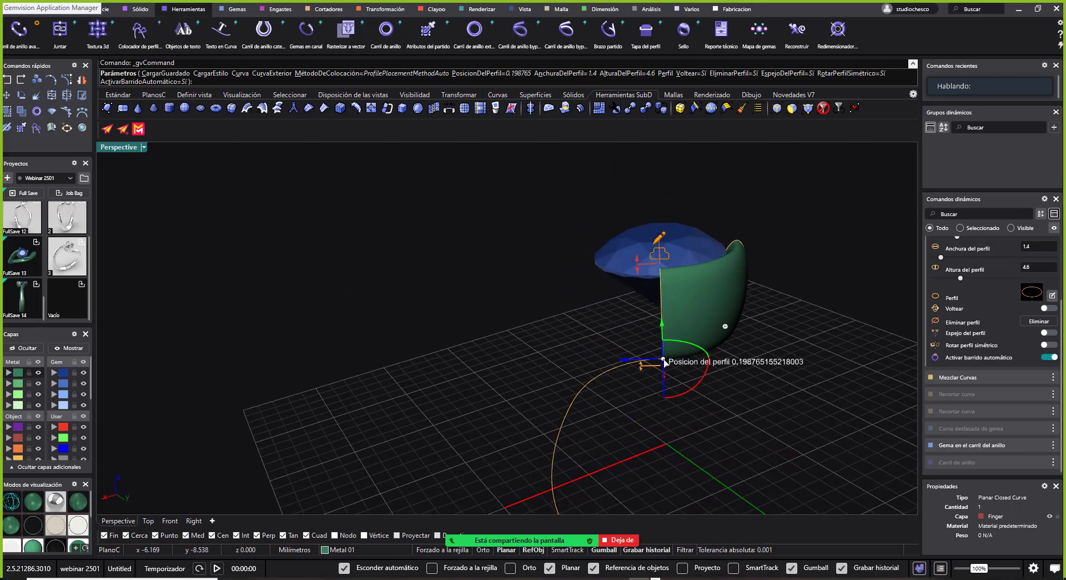
pyautogui.moveTo(664, 359); pyautogui.dragTo(645, 362)
pyautogui.moveTo(671, 337); pyautogui.dragTo(748, 353, button='right')
pyautogui.moveTo(736, 351); pyautogui.dragTo(735, 350)
pyautogui.moveTo(736, 354); pyautogui.dragTo(643, 379, button='right')
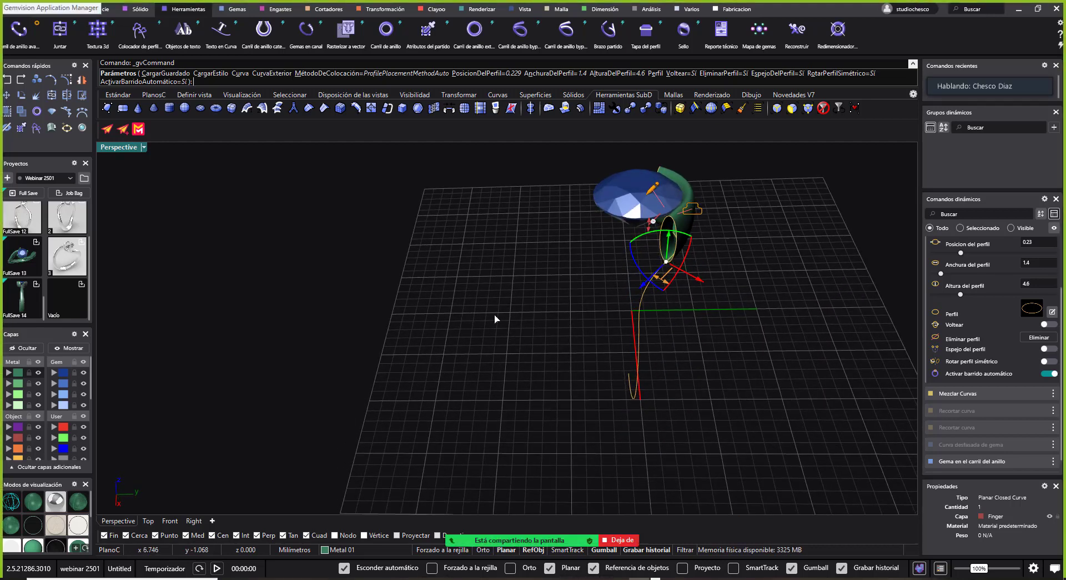
# In the shaded Top view, add a third profile at about position 0.58 on the curve and rotate it into line with the X axis
pyautogui.doubleClick(121, 148)
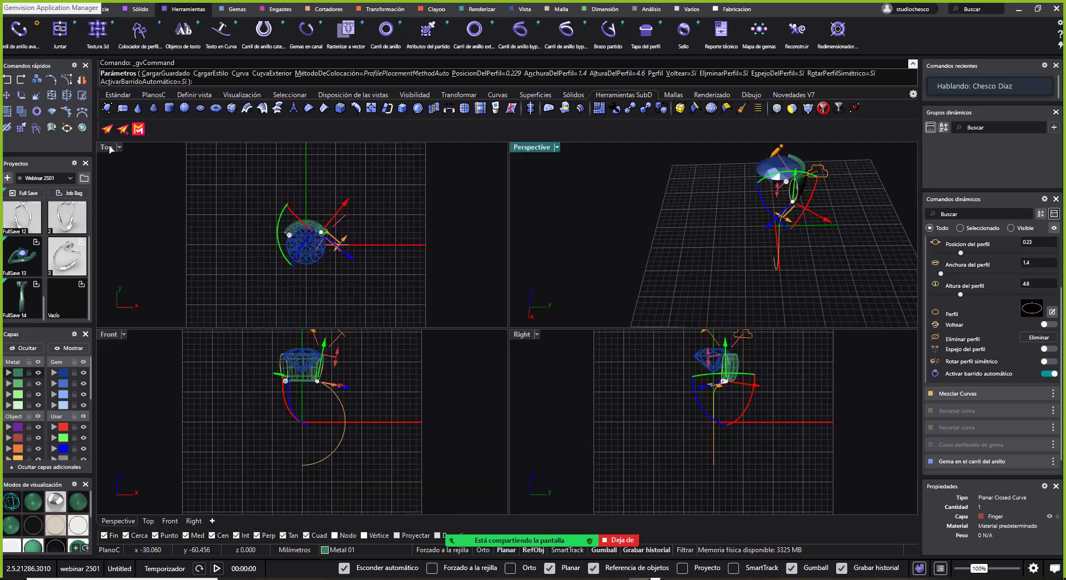
pyautogui.doubleClick(107, 147)
pyautogui.scroll(3, 409, 301)
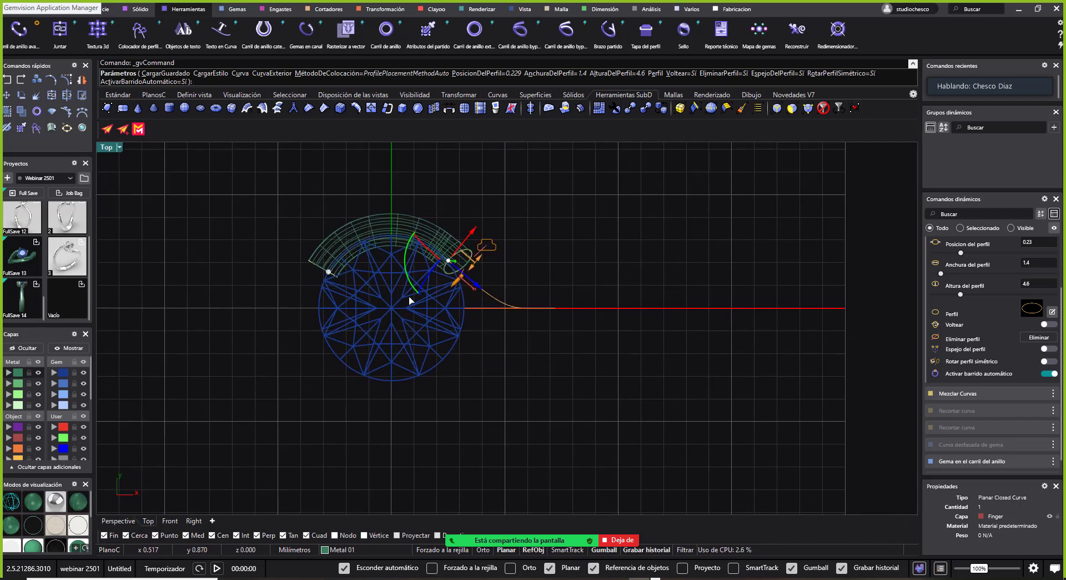
pyautogui.click(556, 309)
pyautogui.moveTo(664, 288); pyautogui.dragTo(654, 252, button='right')
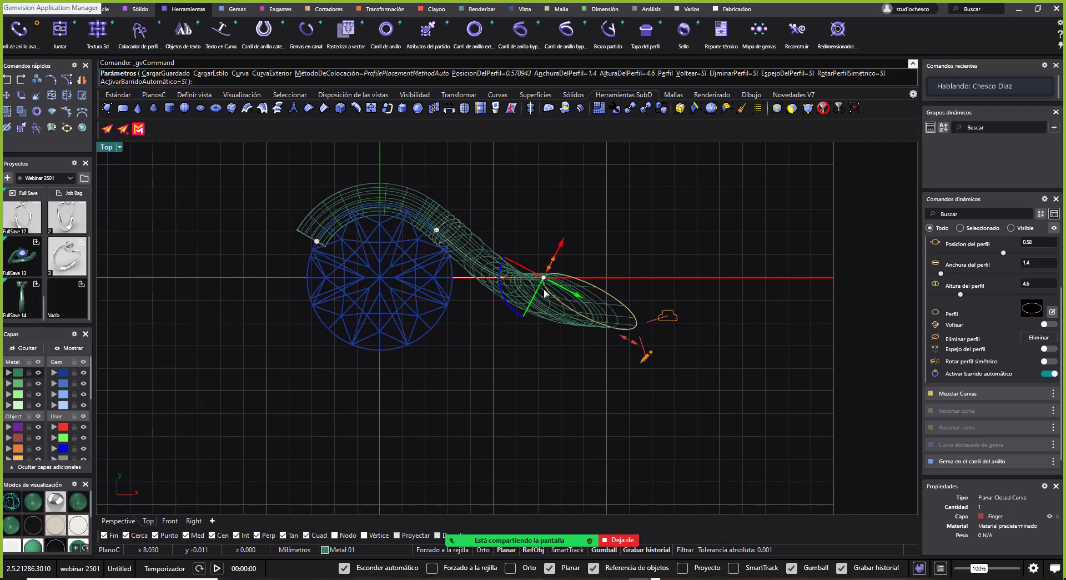
pyautogui.click(41, 499)
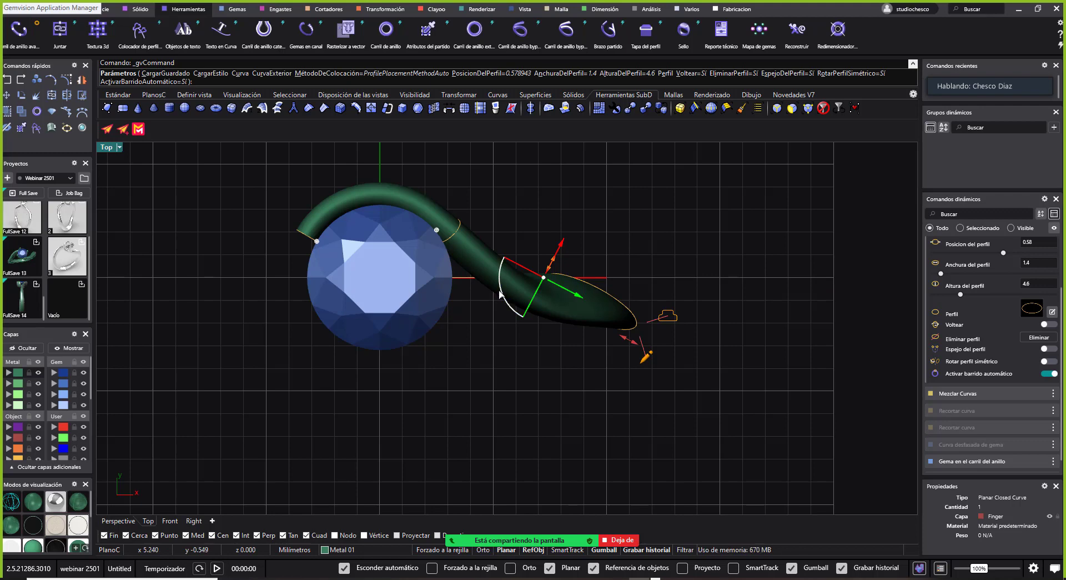
pyautogui.moveTo(502, 293); pyautogui.dragTo(509, 315)
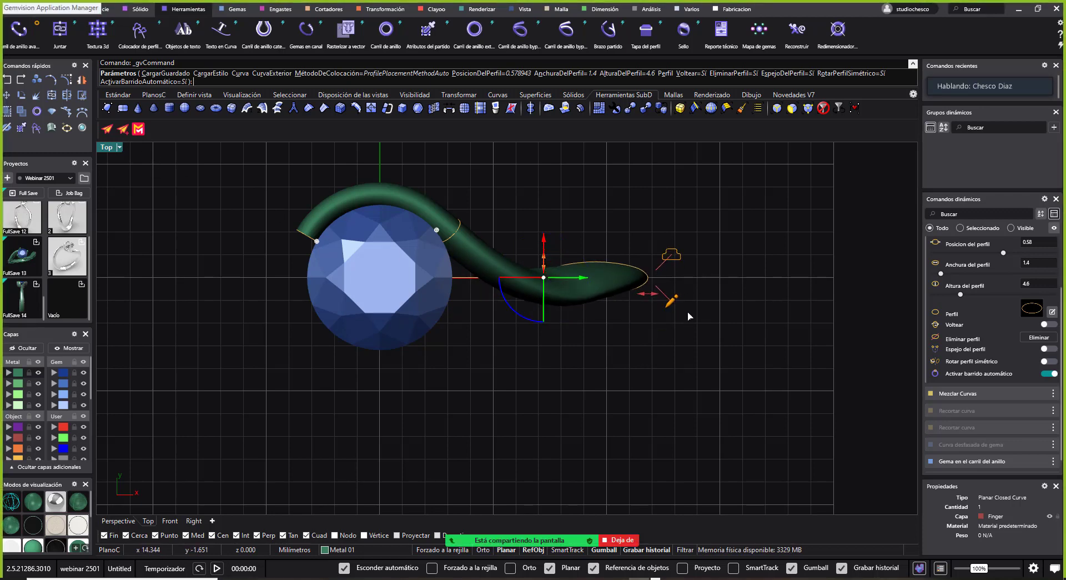
# Set the third profile's height to 2 mm and its width to 3.1 mm
pyautogui.moveTo(651, 297); pyautogui.dragTo(592, 297)
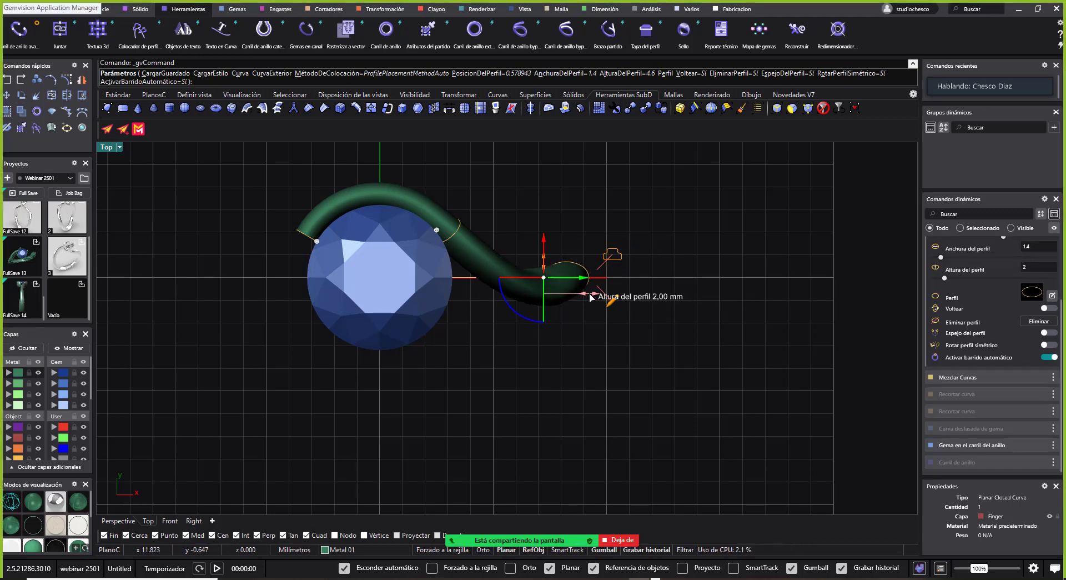
pyautogui.scroll(5, 535, 264)
pyautogui.doubleClick(109, 147)
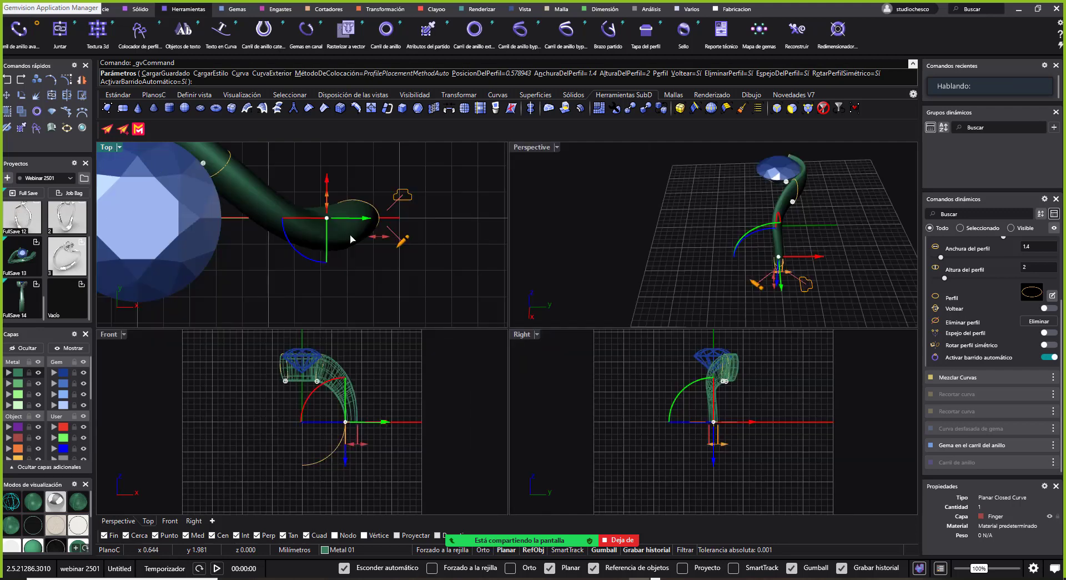
pyautogui.doubleClick(528, 148)
pyautogui.scroll(5, 699, 383)
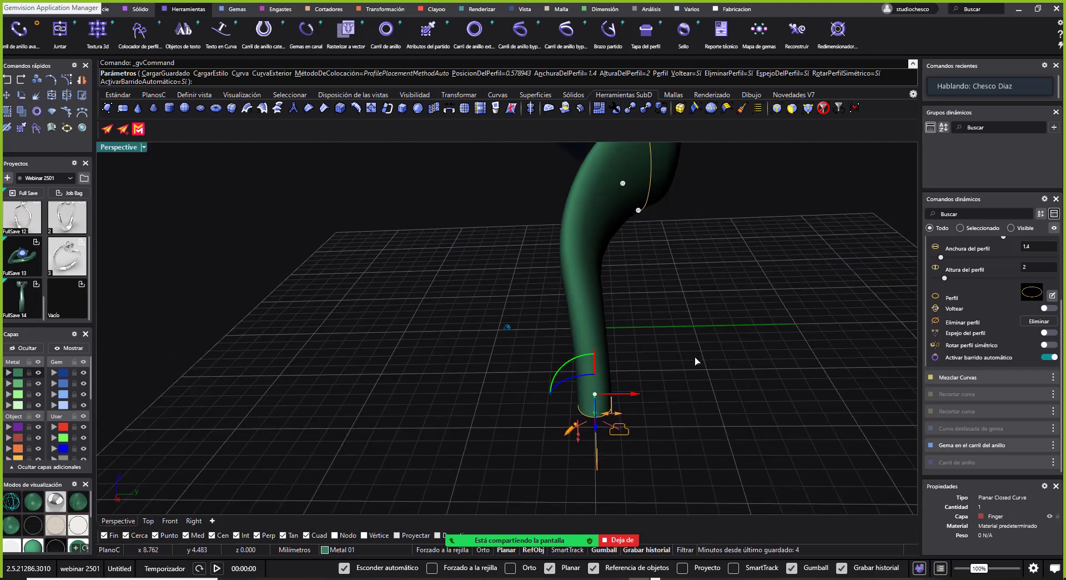
pyautogui.scroll(3, 662, 359)
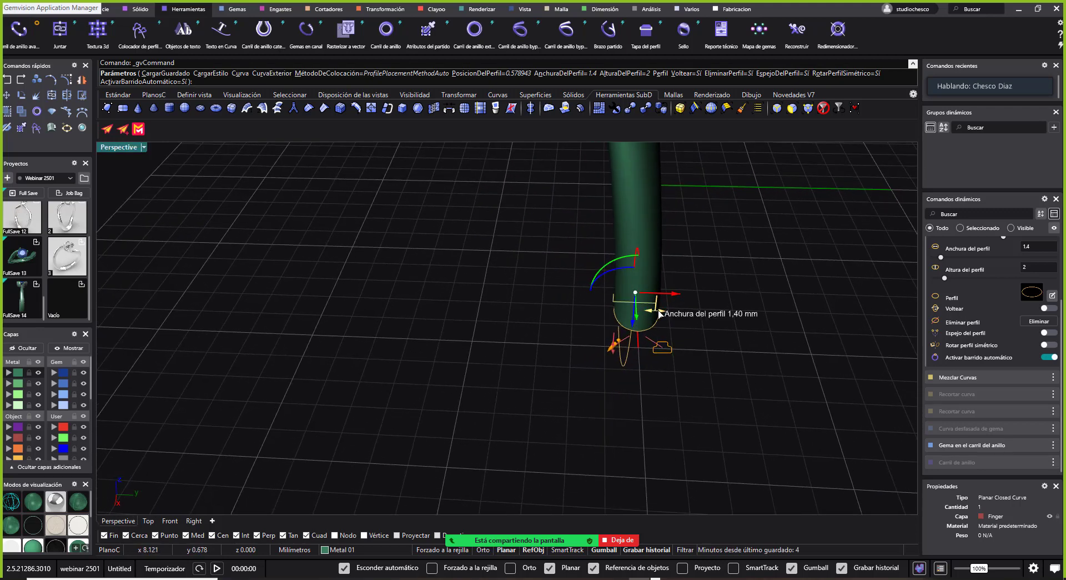
pyautogui.moveTo(660, 313); pyautogui.dragTo(730, 332)
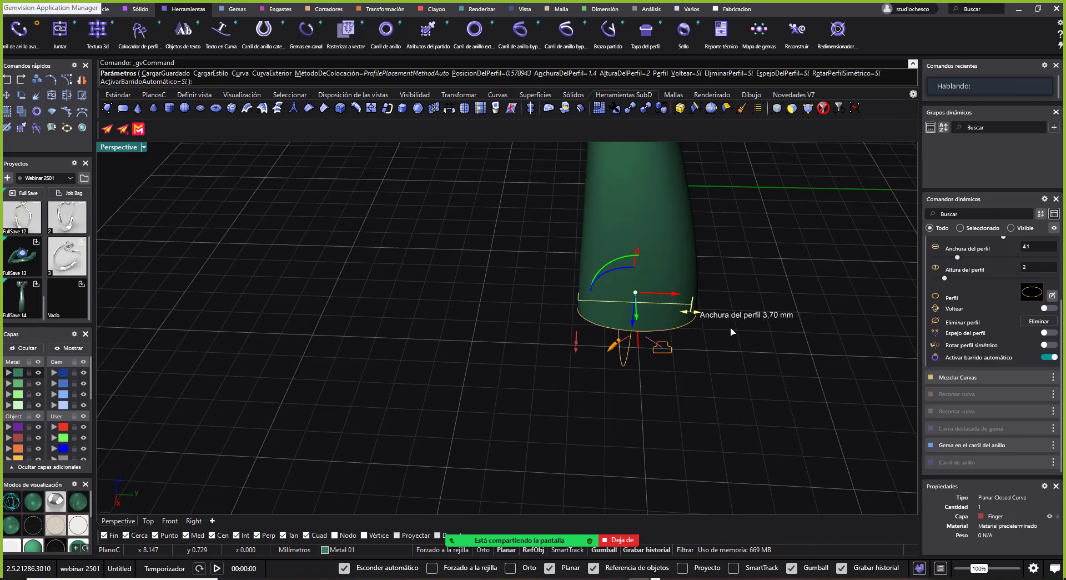
pyautogui.moveTo(731, 331); pyautogui.dragTo(634, 312, button='right')
pyautogui.moveTo(634, 312); pyautogui.dragTo(630, 325)
# Add a fourth profile at the lower end of the curve, position 1, and rotate it upright in the Right view
pyautogui.moveTo(629, 325); pyautogui.dragTo(524, 398, button='right')
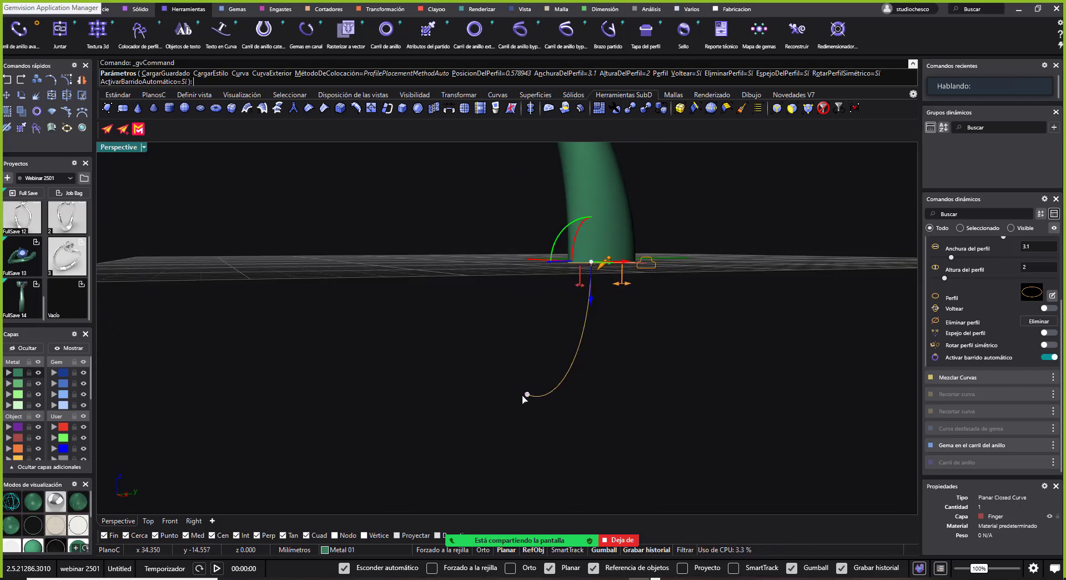
pyautogui.click(526, 395)
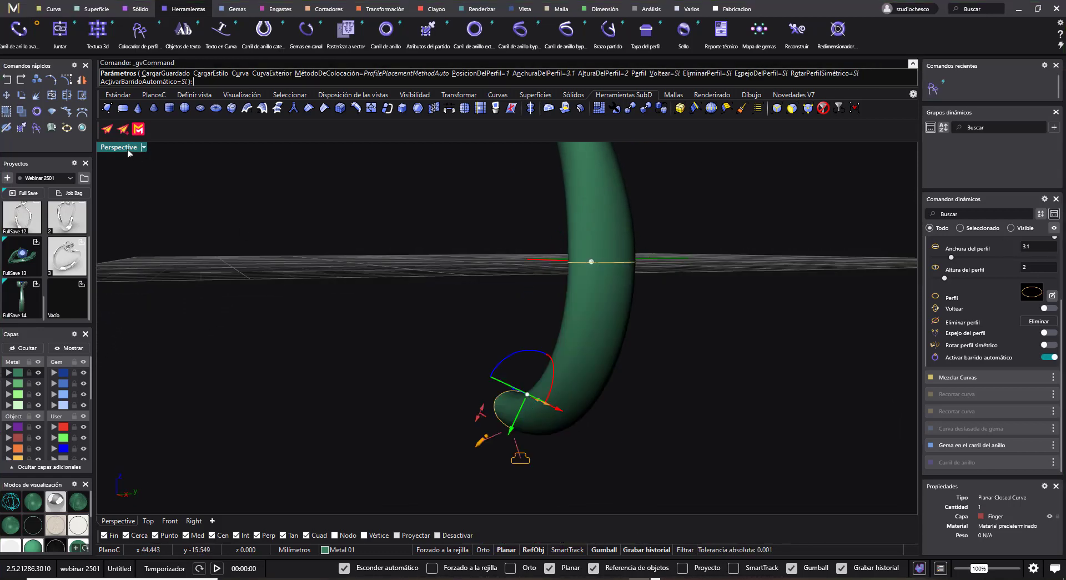
pyautogui.doubleClick(130, 148)
pyautogui.doubleClick(521, 335)
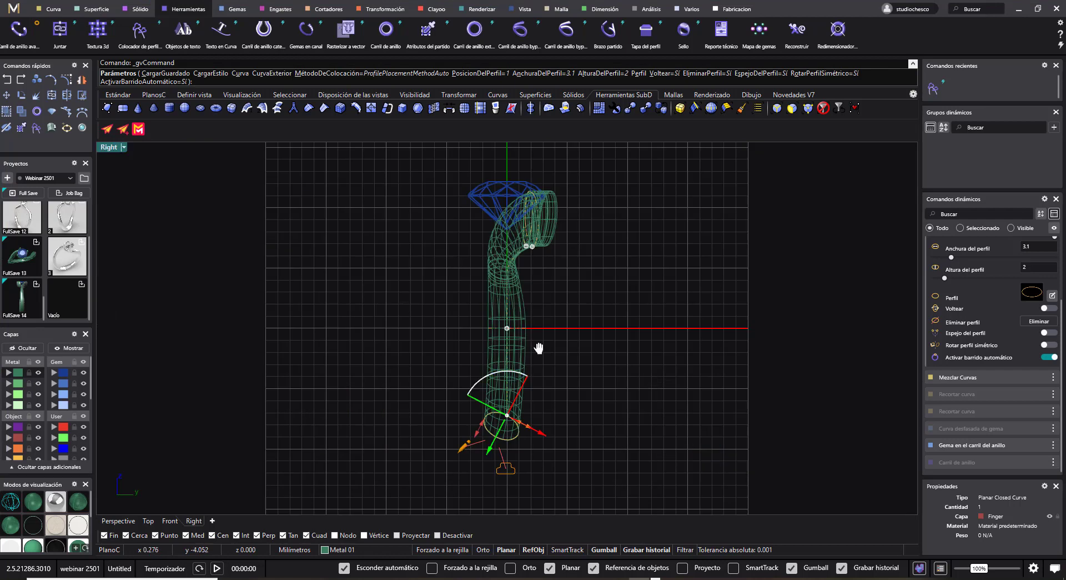
pyautogui.moveTo(538, 350); pyautogui.dragTo(601, 260, button='right')
pyautogui.scroll(4, 550, 308)
pyautogui.moveTo(555, 304); pyautogui.dragTo(541, 319)
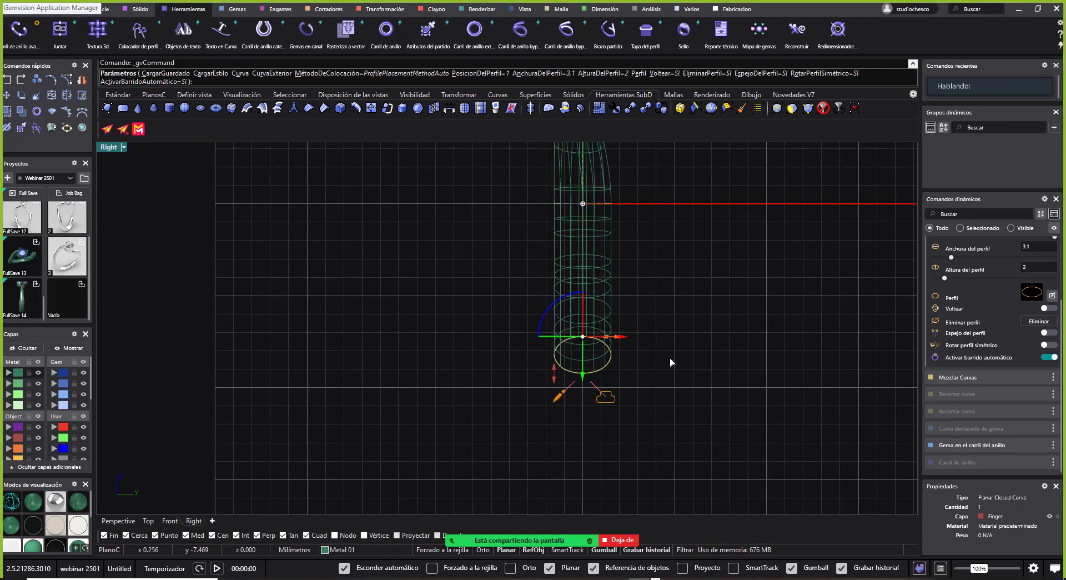
pyautogui.moveTo(626, 342); pyautogui.dragTo(619, 324, button='right')
# In the Perspective view, turn off automatic sweep and finish placing the profiles
pyautogui.doubleClick(111, 147)
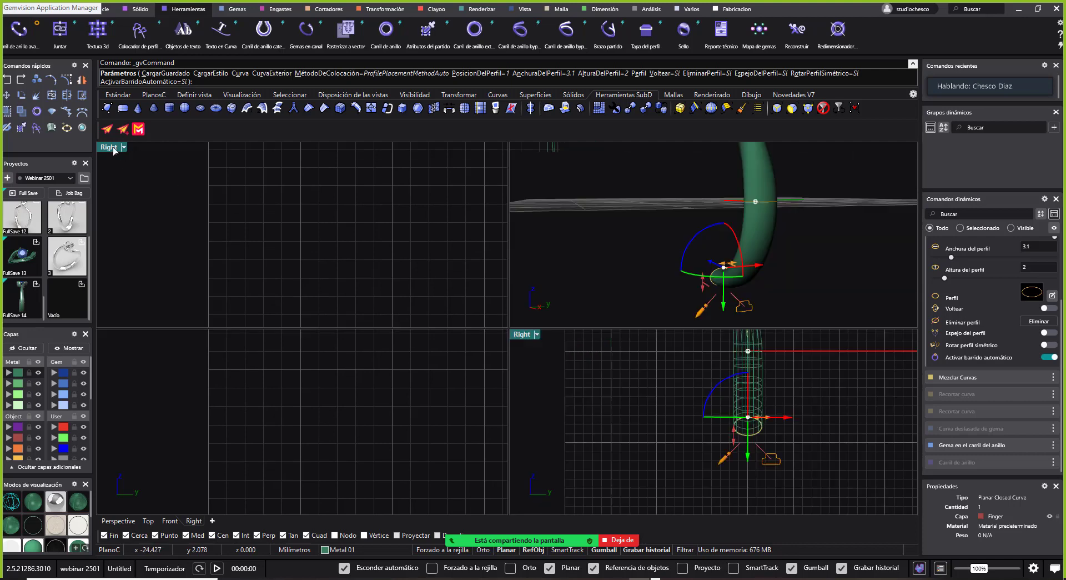
pyautogui.doubleClick(534, 148)
pyautogui.moveTo(524, 167); pyautogui.dragTo(697, 329, button='right')
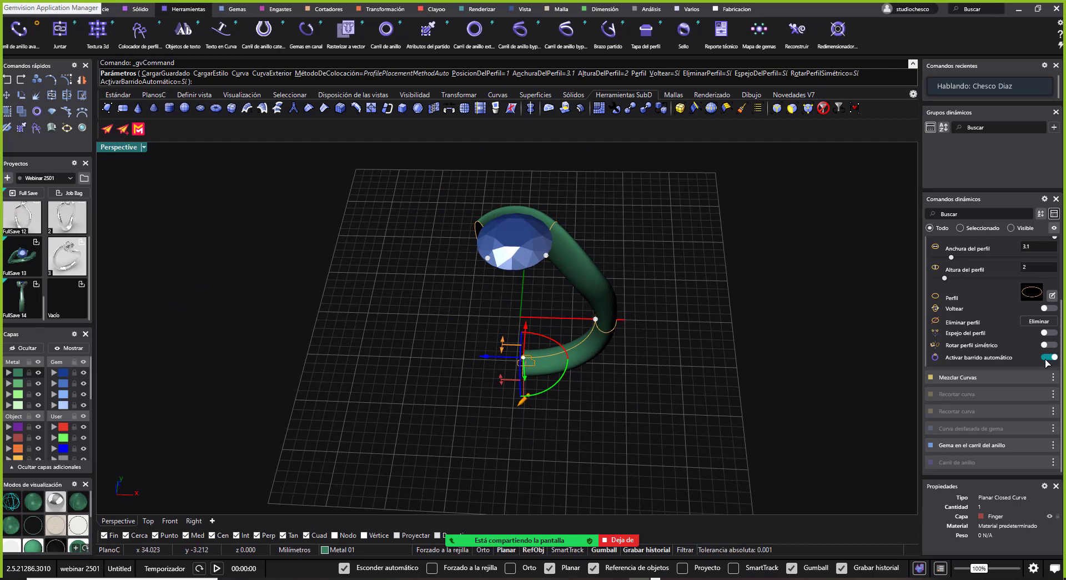
pyautogui.moveTo(533, 345); pyautogui.dragTo(653, 221, button='right')
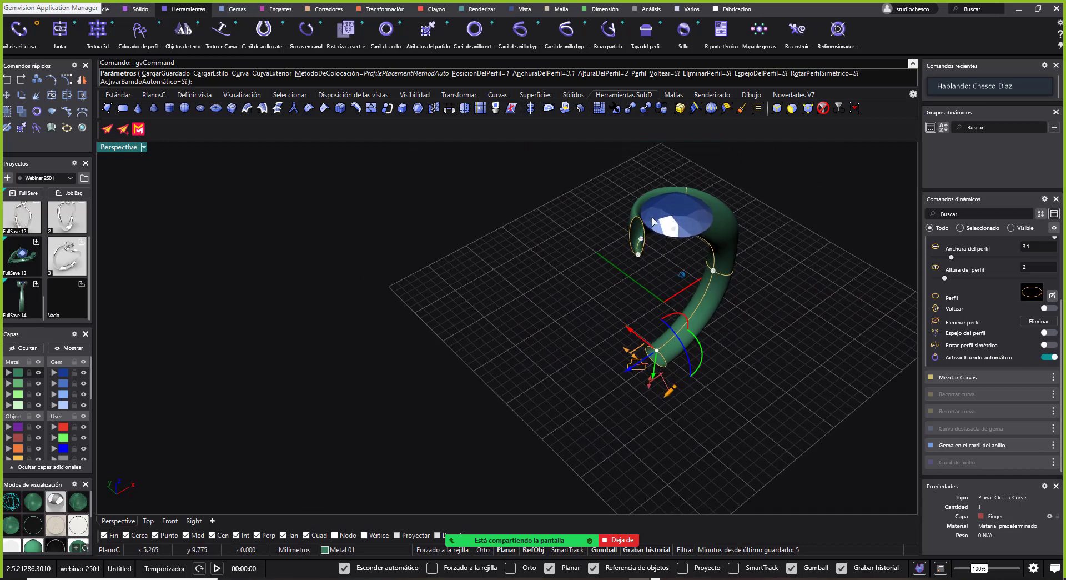
pyautogui.click(1049, 357)
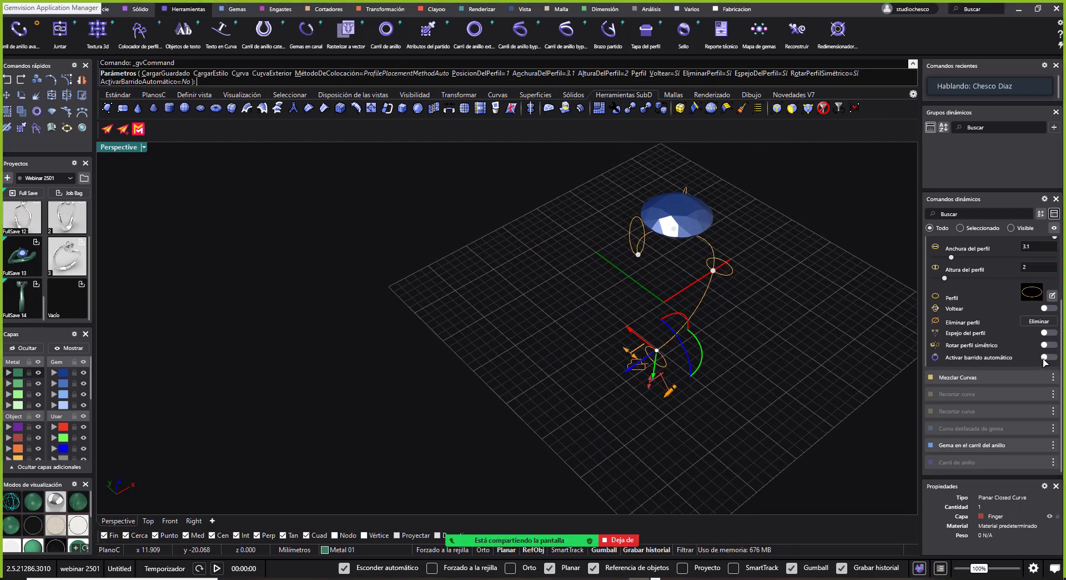
pyautogui.press('Return')
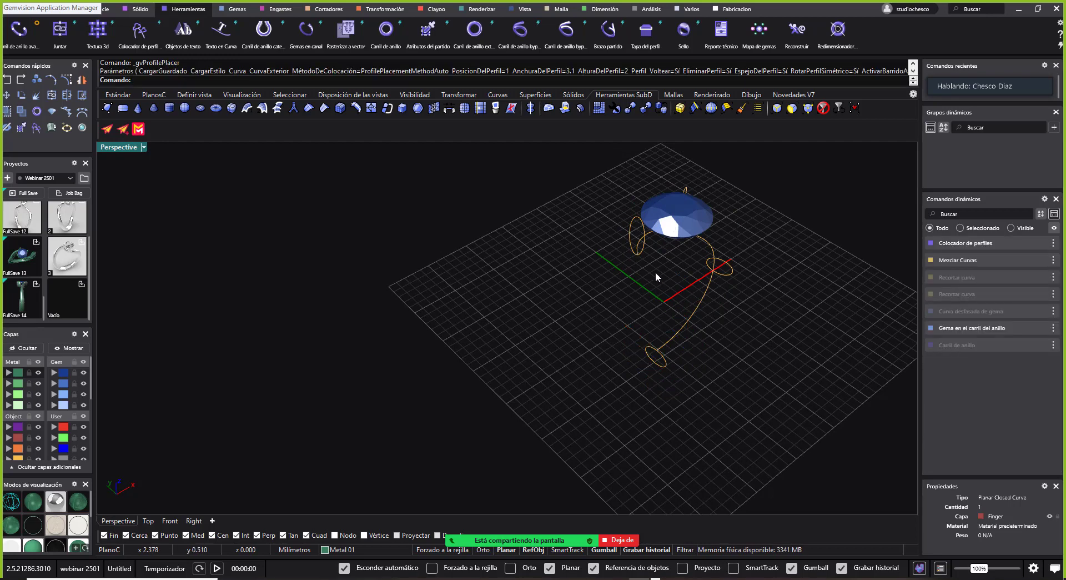
# Create a one-rail sweep using the blended curve as the rail and all four placed profiles
pyautogui.click(105, 10)
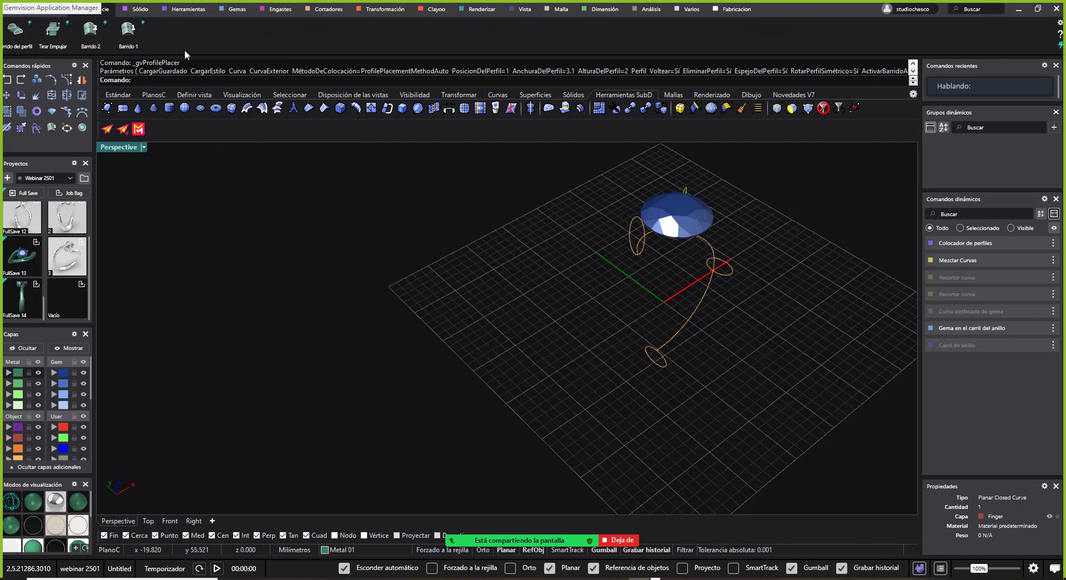
pyautogui.click(127, 37)
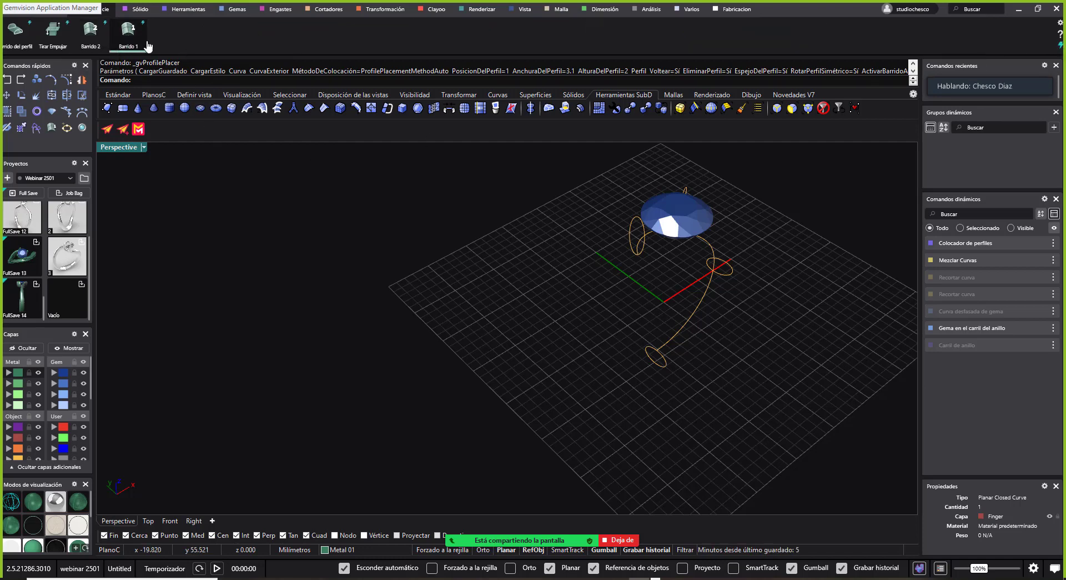
pyautogui.click(710, 245)
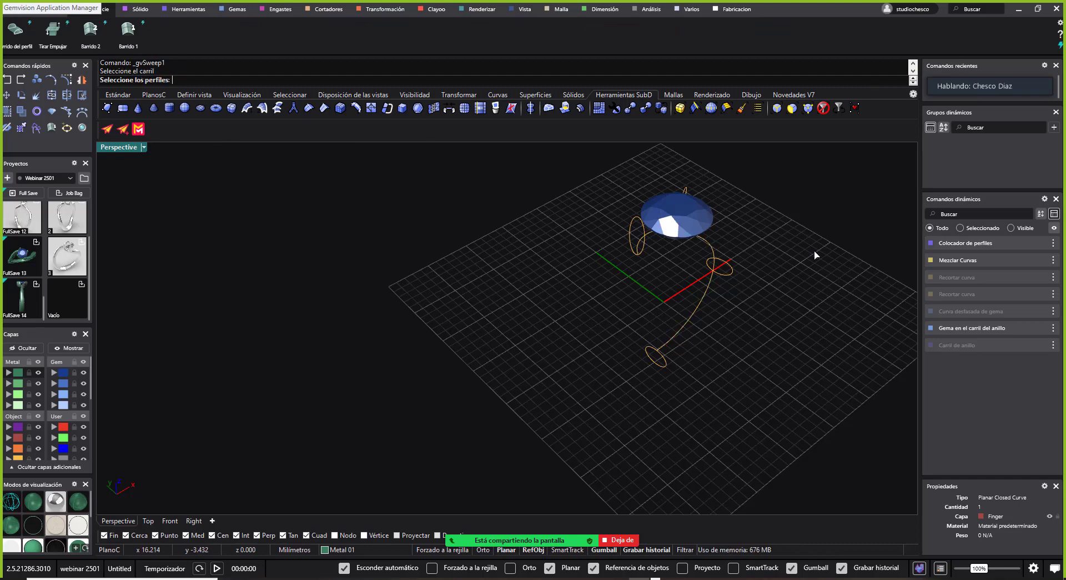
pyautogui.moveTo(815, 254); pyautogui.dragTo(517, 366, button='right')
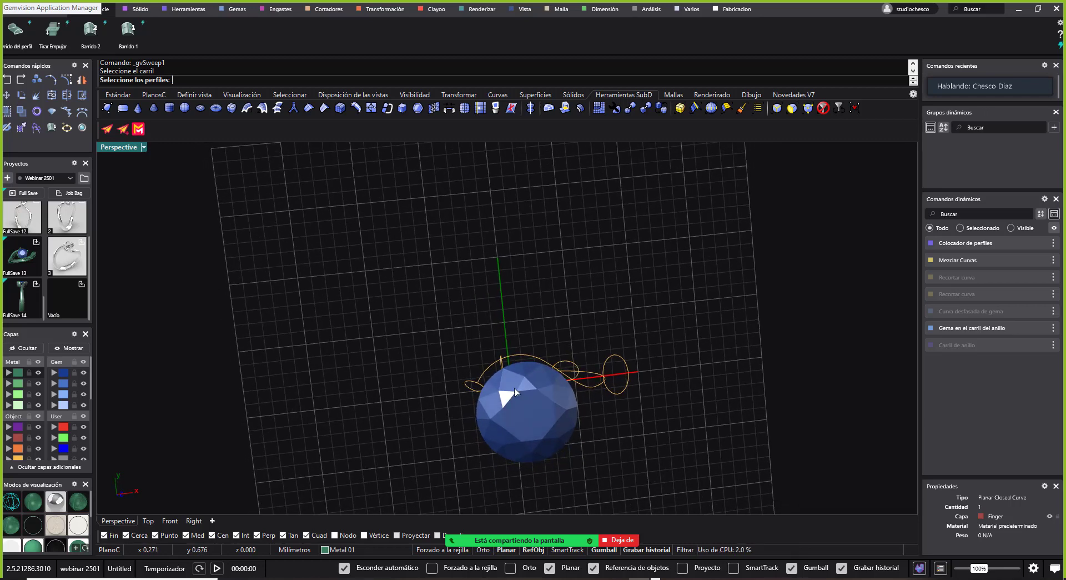
pyautogui.moveTo(528, 443); pyautogui.dragTo(500, 301, button='right')
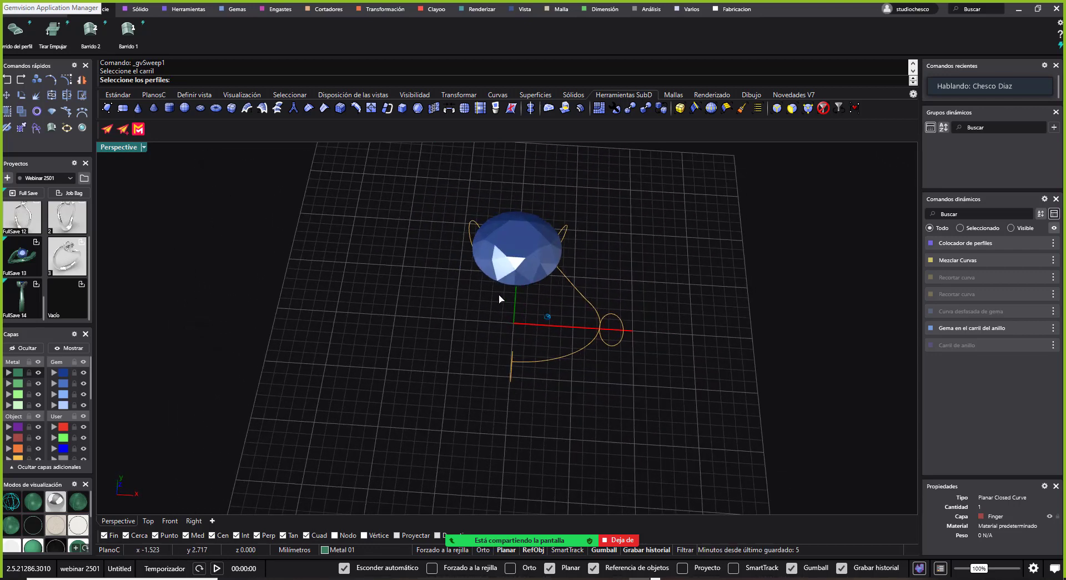
pyautogui.click(471, 225)
pyautogui.click(576, 228)
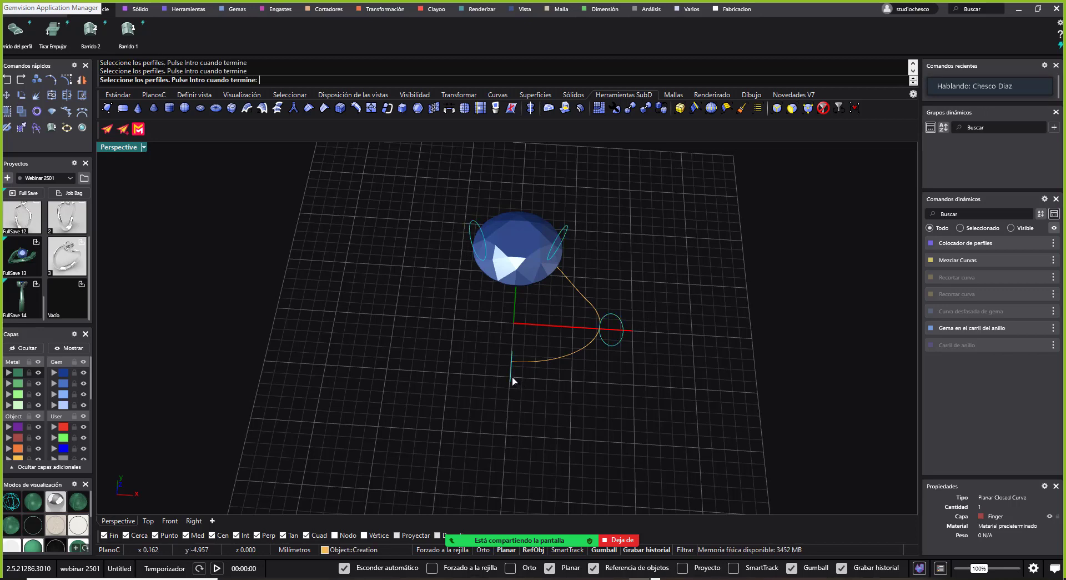
pyautogui.press('Return')
# Set the sweep's start dome thickness to 0.9 mm, finish the sweep and select the resulting shank
pyautogui.moveTo(560, 374); pyautogui.dragTo(531, 300, button='right')
pyautogui.moveTo(530, 300); pyautogui.dragTo(527, 307)
pyautogui.moveTo(526, 307); pyautogui.dragTo(522, 352, button='right')
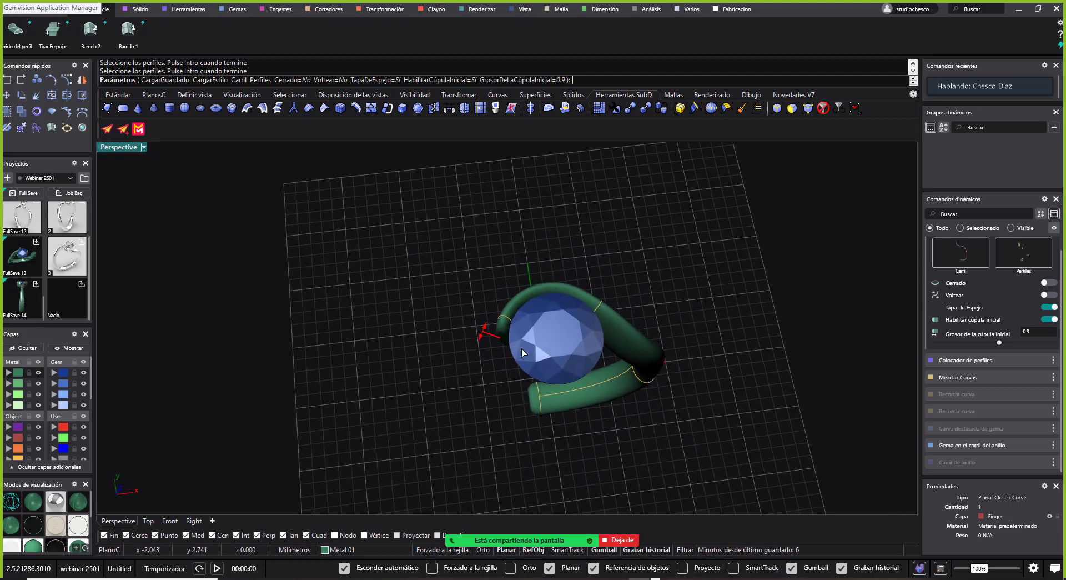
pyautogui.press('Return')
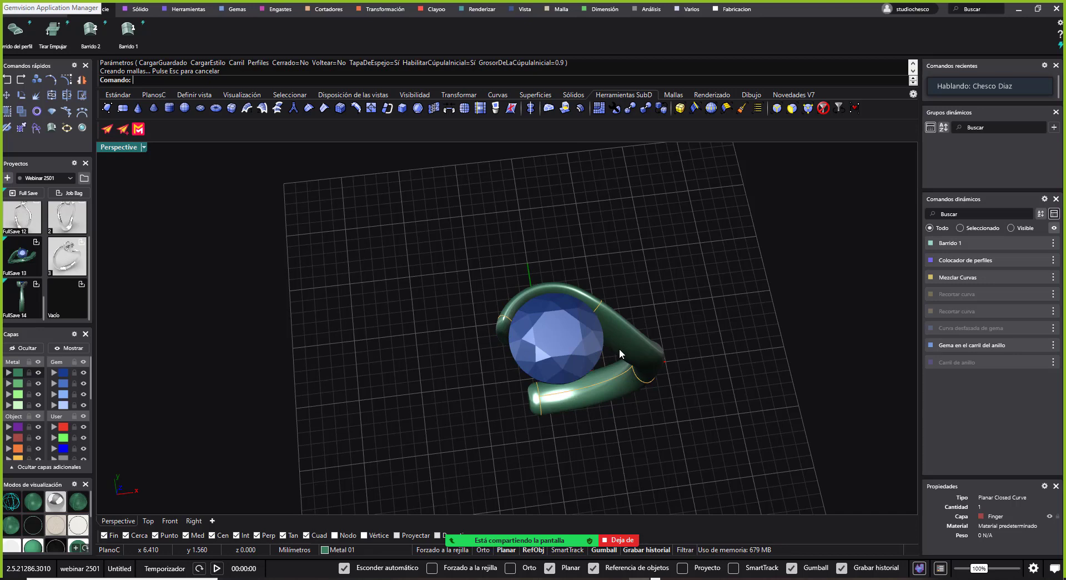
pyautogui.click(619, 351)
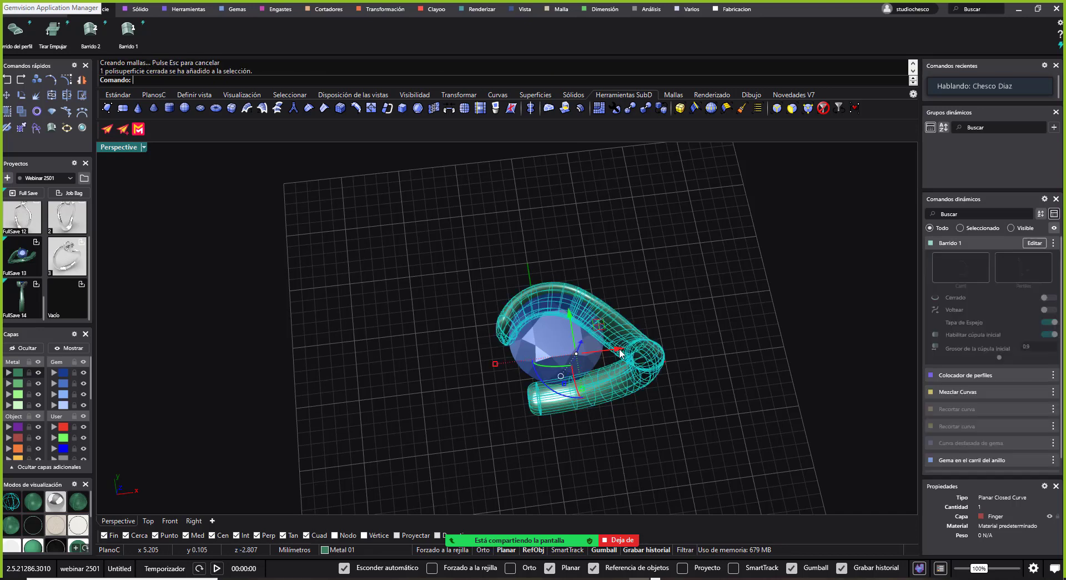
# Mirror the swept shank across both X and Y to form the full bypass ring around the gem
pyautogui.moveTo(618, 350); pyautogui.dragTo(583, 339, button='right')
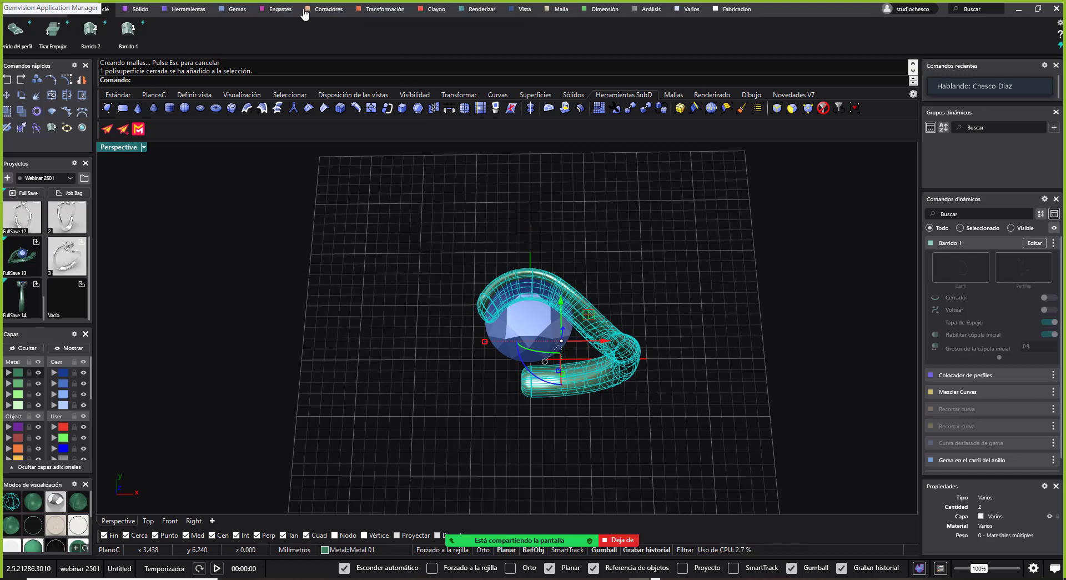
pyautogui.click(362, 10)
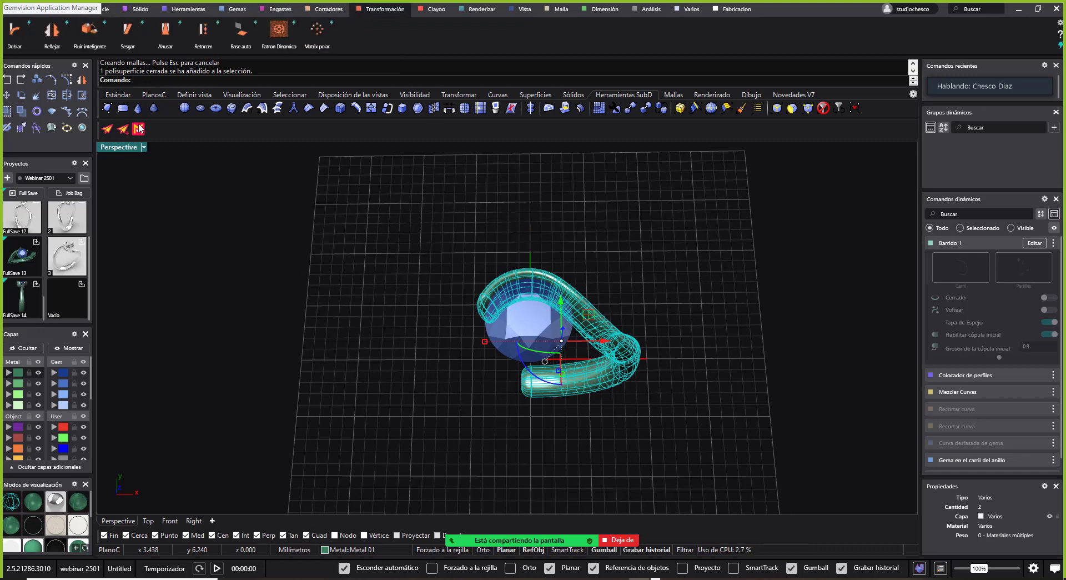
pyautogui.click(50, 38)
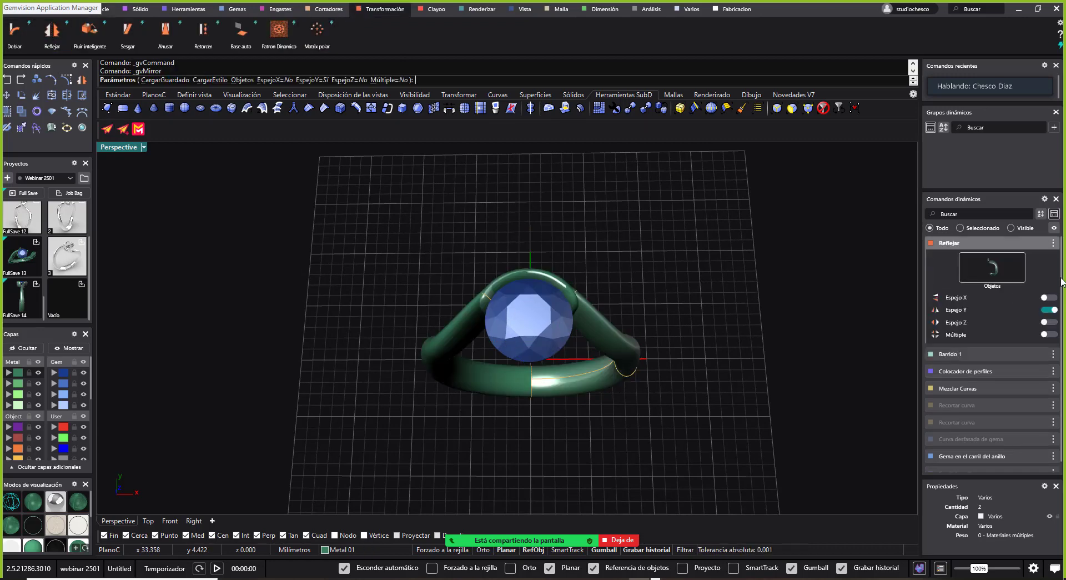
pyautogui.click(1052, 299)
pyautogui.moveTo(659, 340); pyautogui.dragTo(603, 341, button='right')
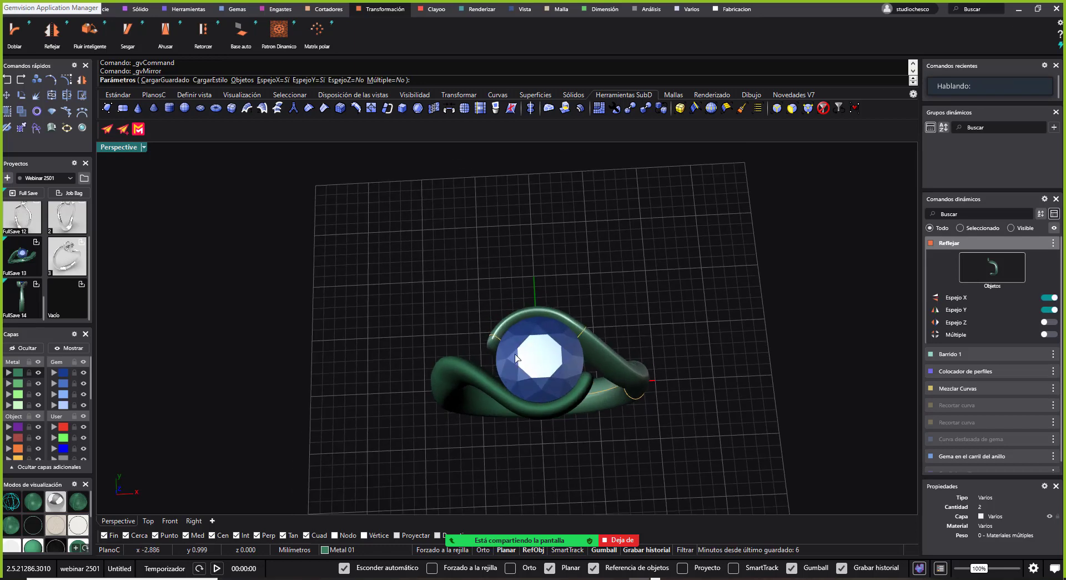
pyautogui.press('Return')
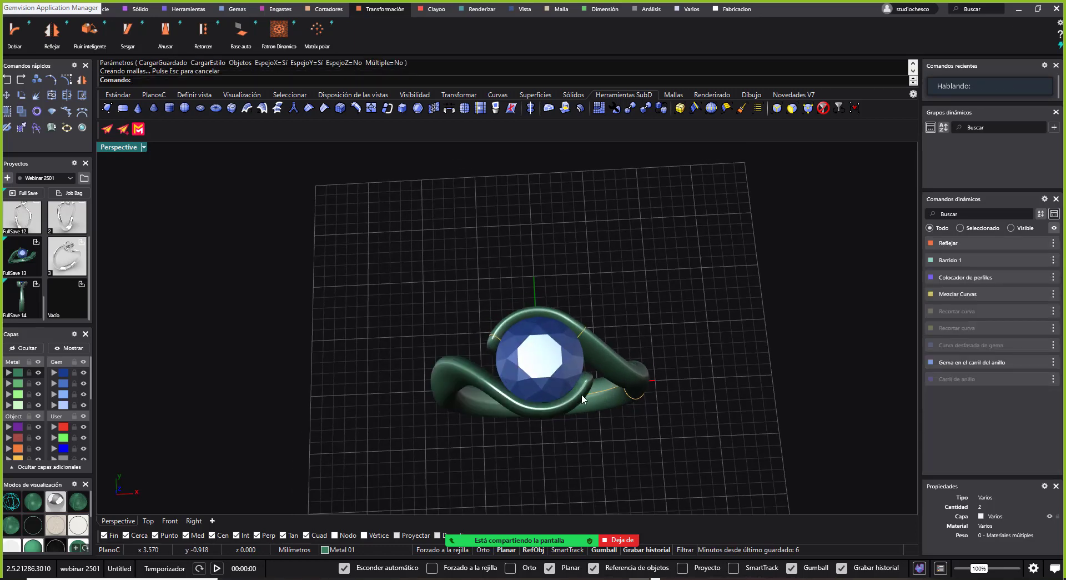
pyautogui.moveTo(582, 394); pyautogui.dragTo(547, 377, button='right')
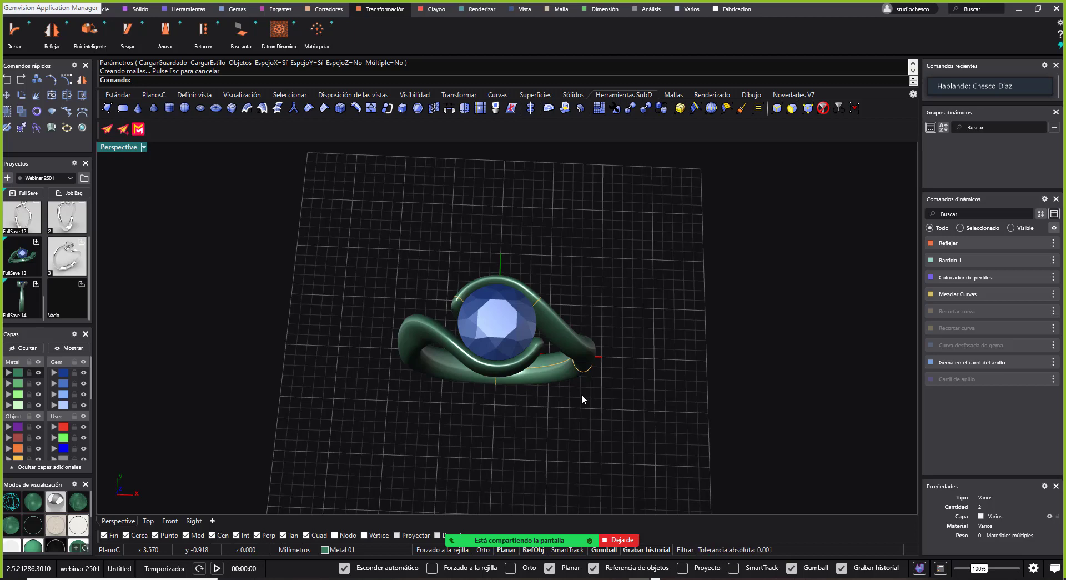
pyautogui.moveTo(581, 394); pyautogui.dragTo(587, 400, button='right')
# Add a lower bezel under the round diamond and lower its position to -2.45 mm
pyautogui.click(280, 10)
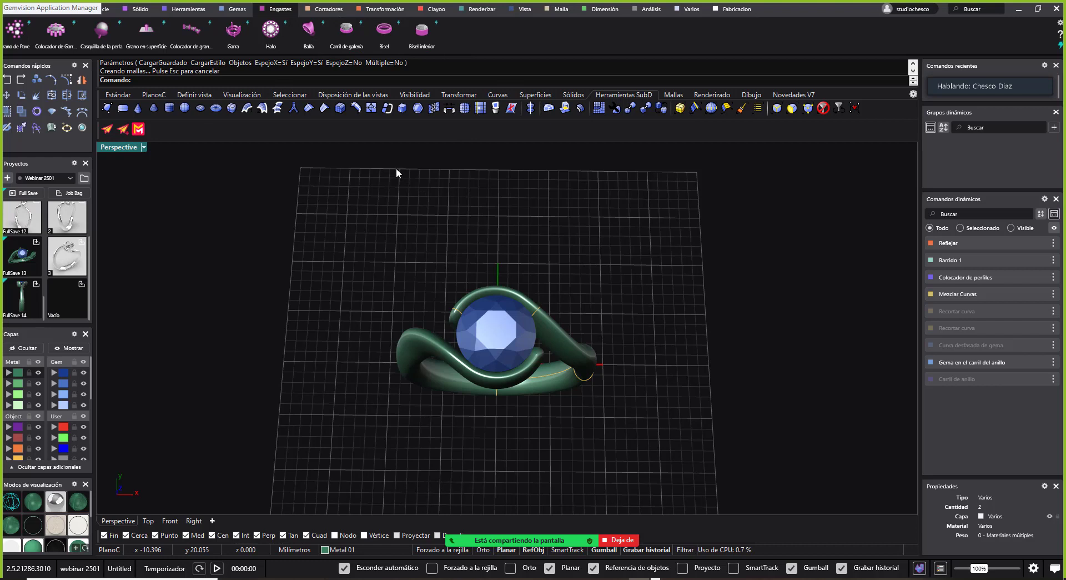
pyautogui.click(422, 31)
pyautogui.click(518, 324)
pyautogui.press('Return')
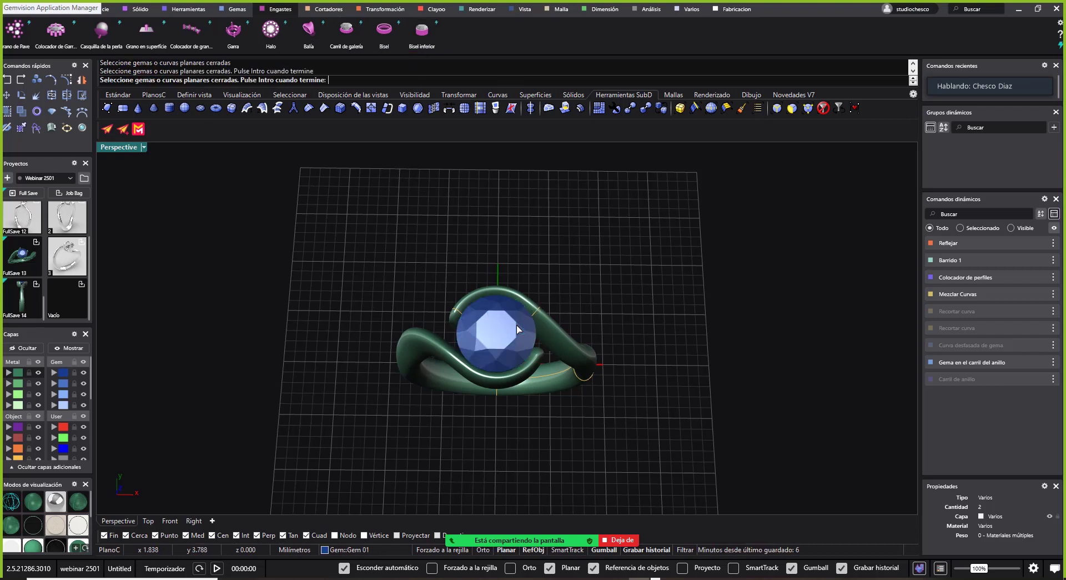
pyautogui.moveTo(608, 321); pyautogui.dragTo(622, 300, button='right')
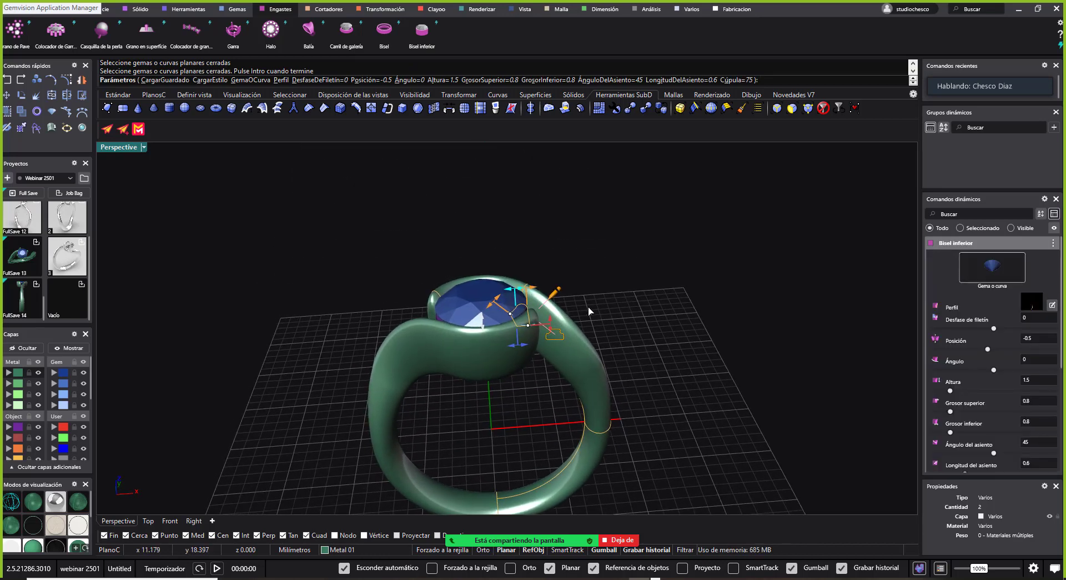
pyautogui.moveTo(549, 328); pyautogui.dragTo(584, 337, button='right')
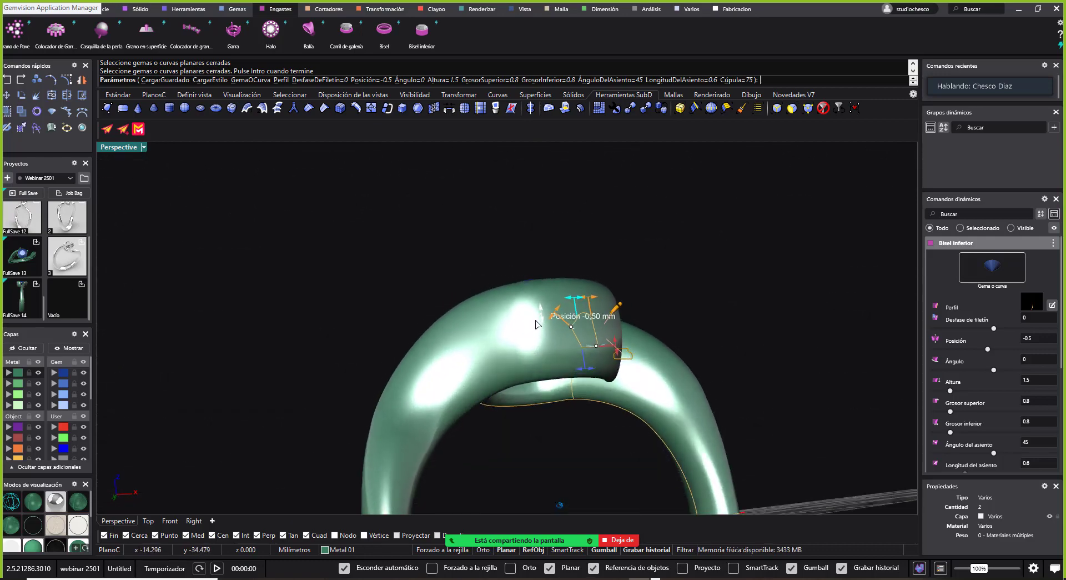
pyautogui.moveTo(553, 324); pyautogui.dragTo(552, 359)
pyautogui.moveTo(552, 360)
pyautogui.mouseDown(button='right')
pyautogui.moveTo(610, 289)
pyautogui.moveTo(624, 305)
pyautogui.moveTo(582, 354)
pyautogui.moveTo(541, 352)
pyautogui.mouseUp(button='right')
pyautogui.rightClick(624, 305)
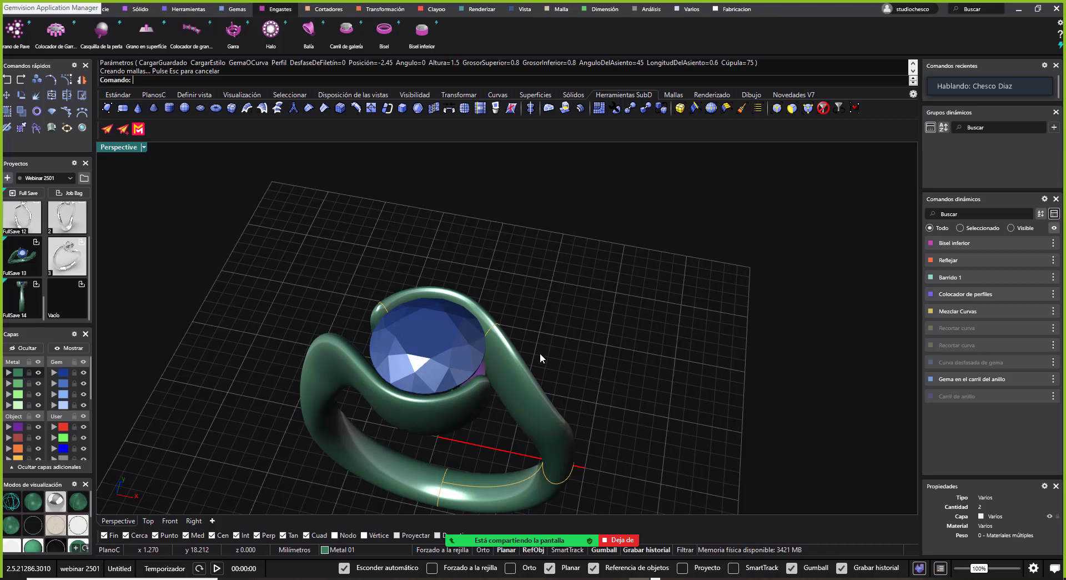
# Reopen the profile placement for editing and set the height of the profile at the shank's upper end to 5.3 mm
pyautogui.moveTo(541, 353); pyautogui.dragTo(414, 368, button='right')
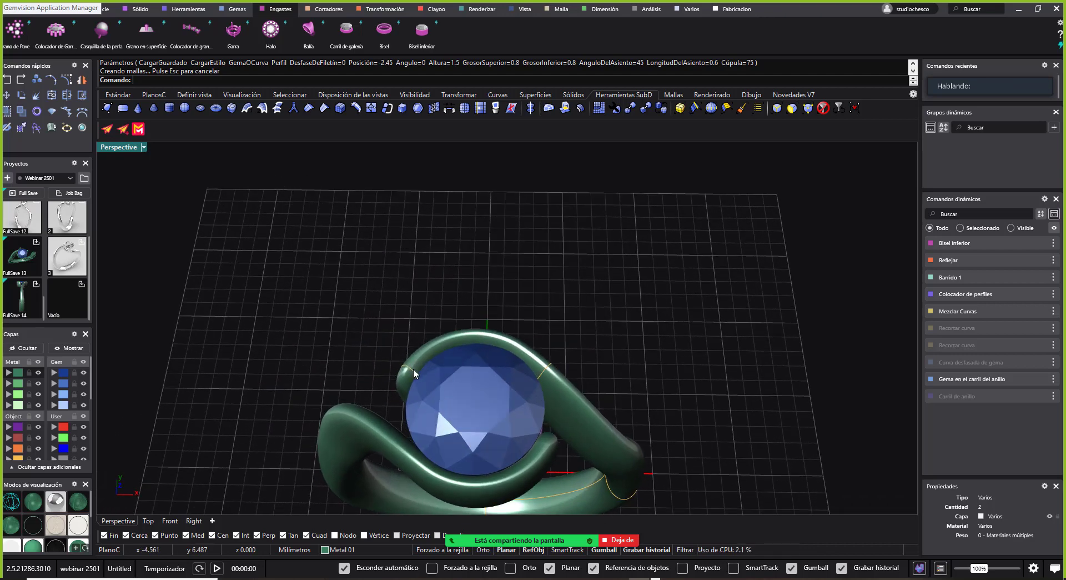
pyautogui.click(413, 368)
pyautogui.click(447, 397)
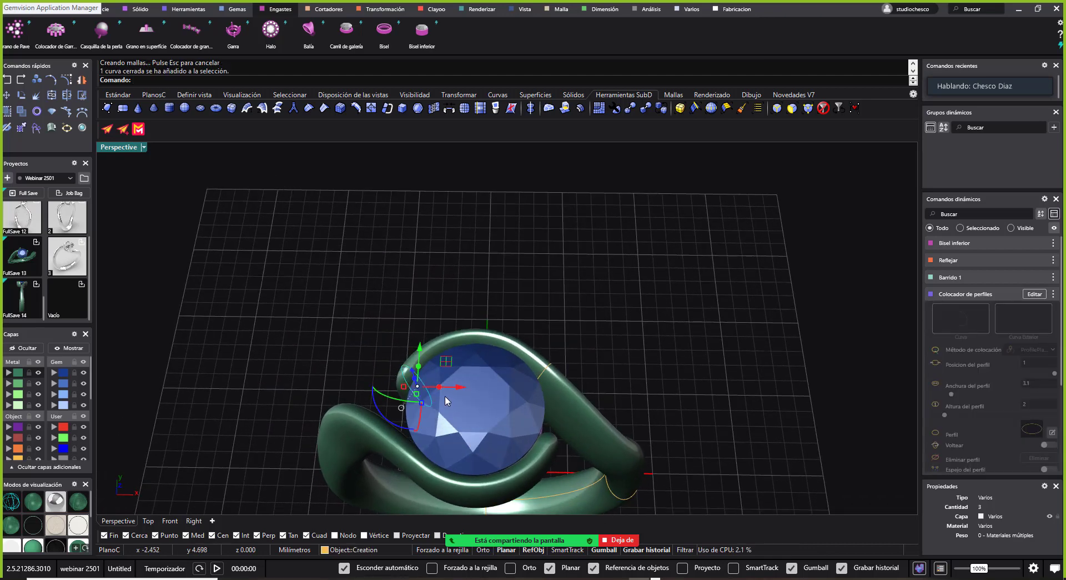
pyautogui.press('Down')
pyautogui.press('Down')
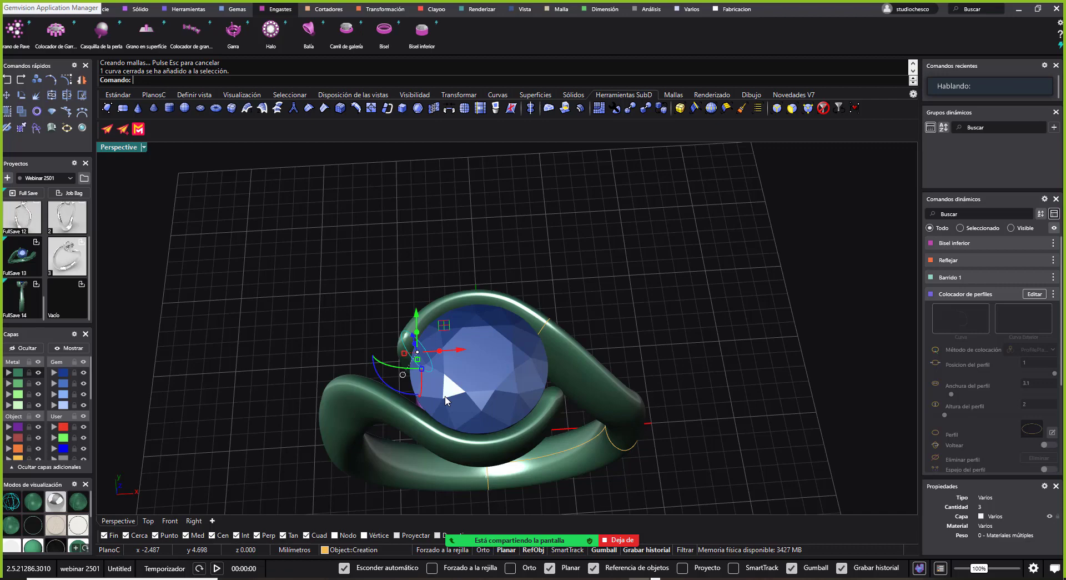
pyautogui.moveTo(445, 398)
pyautogui.mouseDown(button='right')
pyautogui.moveTo(433, 422)
pyautogui.moveTo(421, 413)
pyautogui.moveTo(439, 399)
pyautogui.mouseUp(button='right')
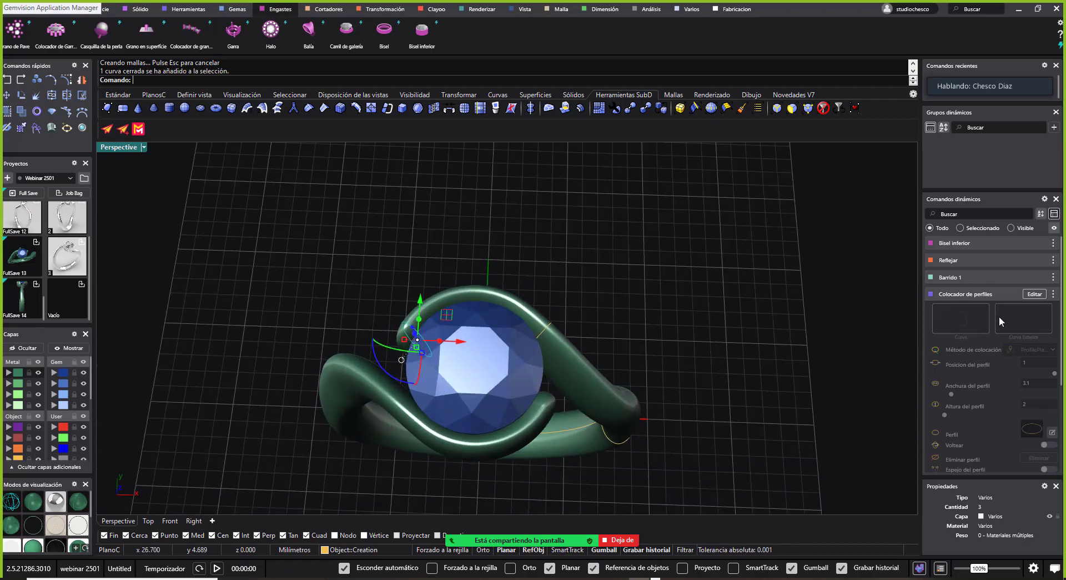
pyautogui.click(1032, 296)
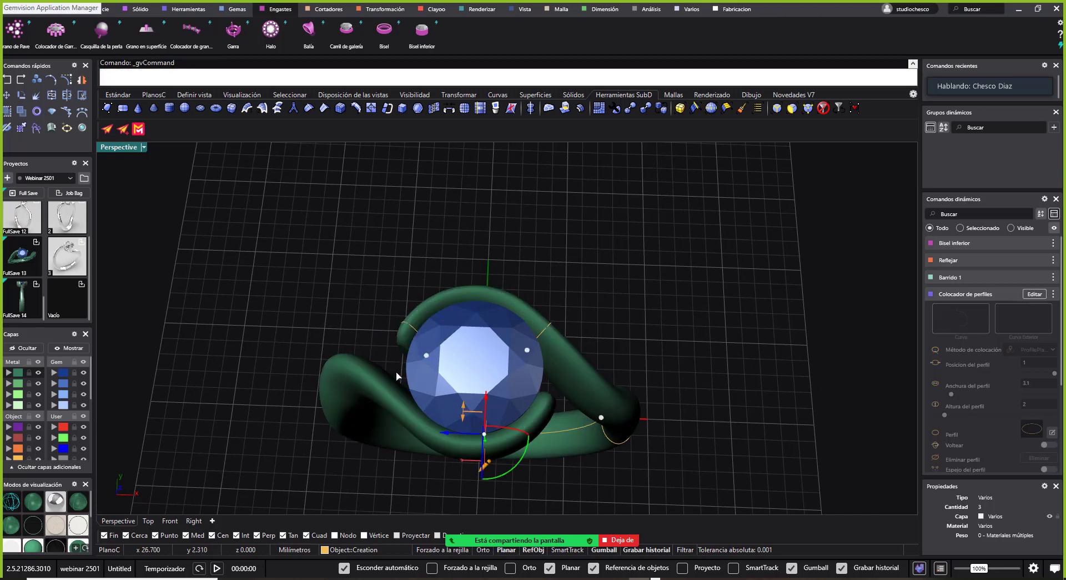
pyautogui.moveTo(396, 371); pyautogui.dragTo(562, 302, button='right')
pyautogui.click(463, 408)
pyautogui.moveTo(562, 303); pyautogui.dragTo(562, 287)
pyautogui.moveTo(591, 313); pyautogui.dragTo(562, 282, button='right')
pyautogui.moveTo(563, 279); pyautogui.dragTo(566, 273)
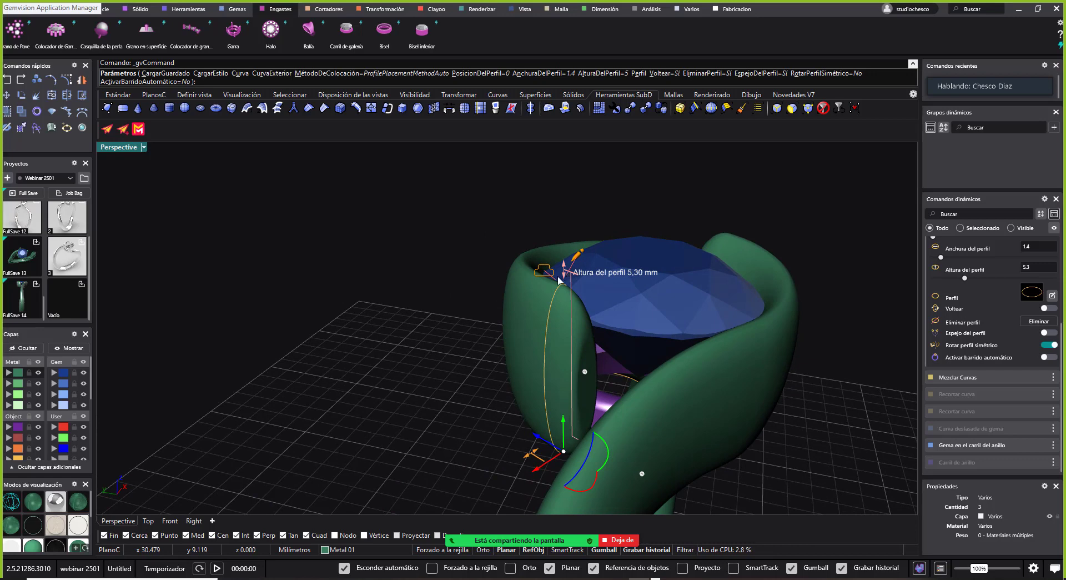
# Rotate the upper end profile slightly and shift it a little toward the gem
pyautogui.moveTo(558, 279); pyautogui.dragTo(597, 462, button='right')
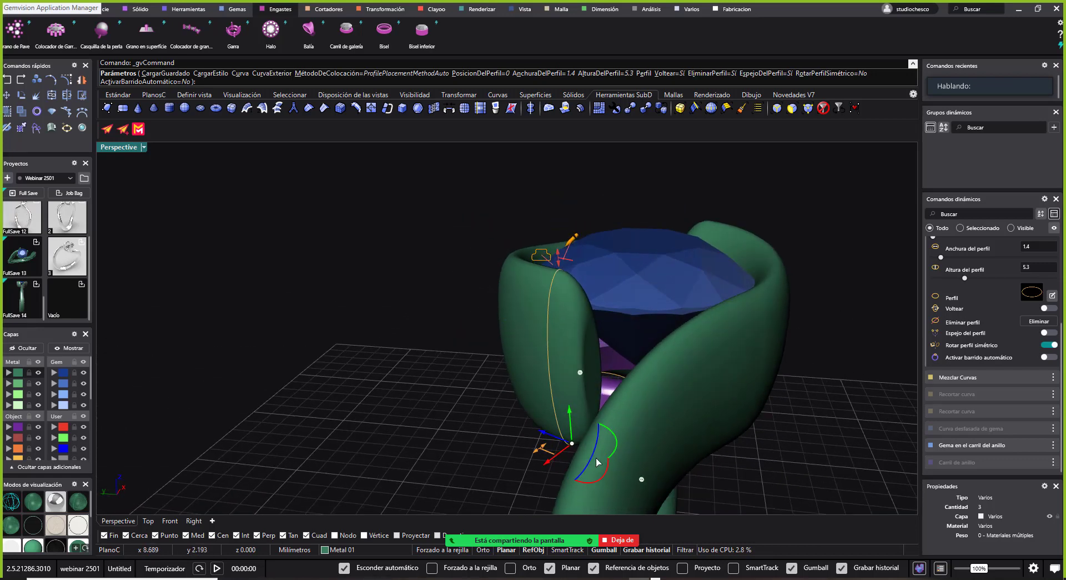
pyautogui.moveTo(602, 447); pyautogui.dragTo(605, 445)
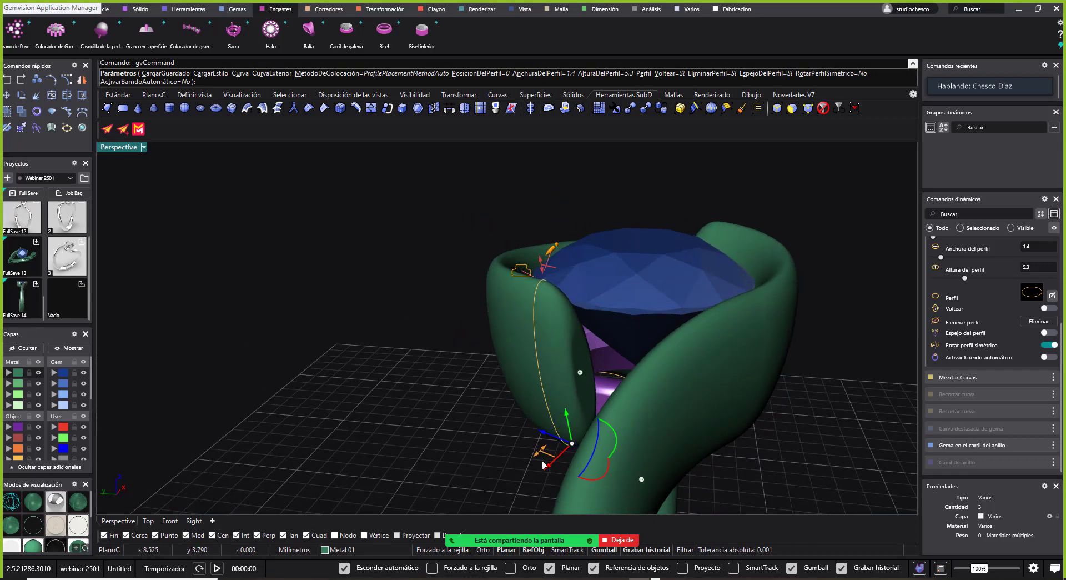
pyautogui.moveTo(547, 466); pyautogui.dragTo(561, 460)
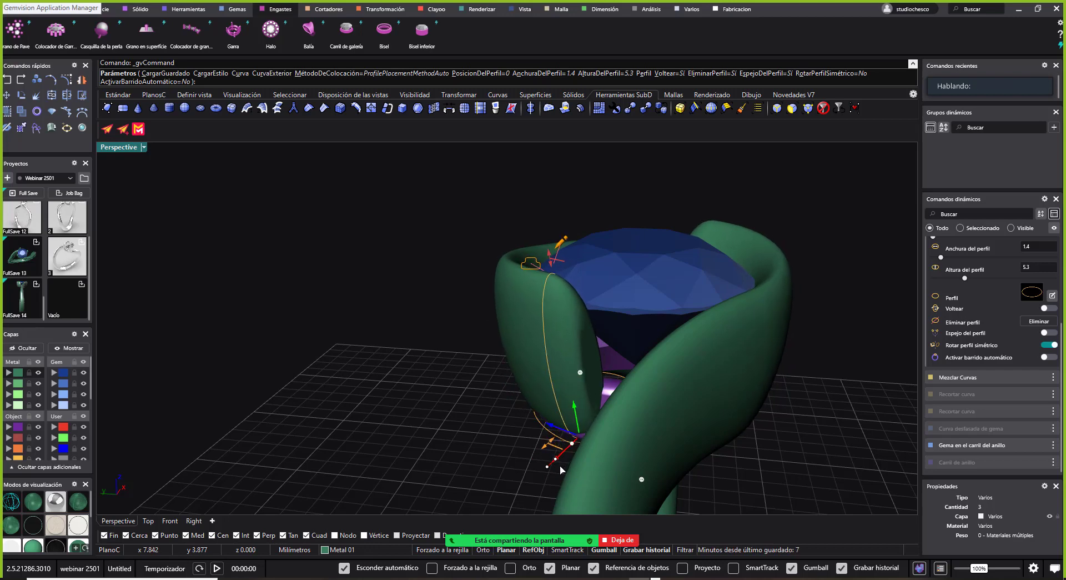
# Set the height of the neighbouring profile beside the gem to 5.1 mm and move it slightly outward
pyautogui.moveTo(562, 464); pyautogui.dragTo(469, 408, button='right')
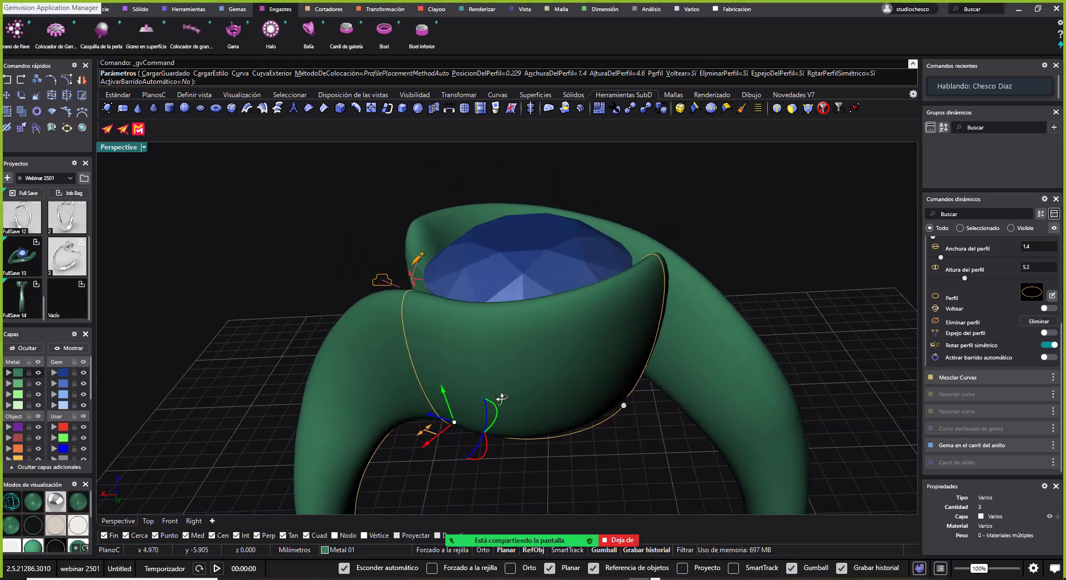
pyautogui.moveTo(489, 422); pyautogui.dragTo(519, 406, button='right')
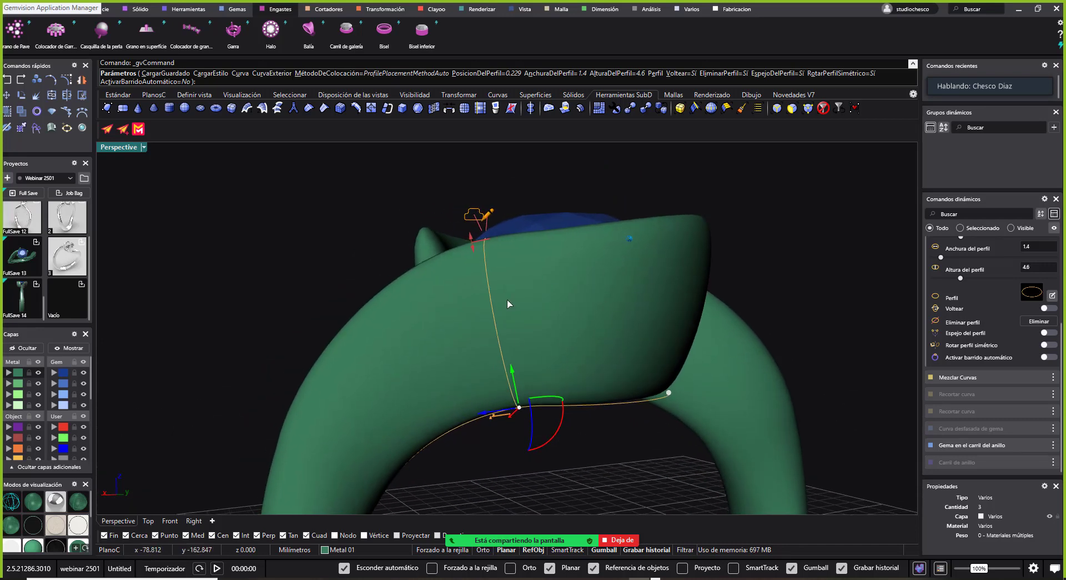
pyautogui.moveTo(475, 240); pyautogui.dragTo(476, 228)
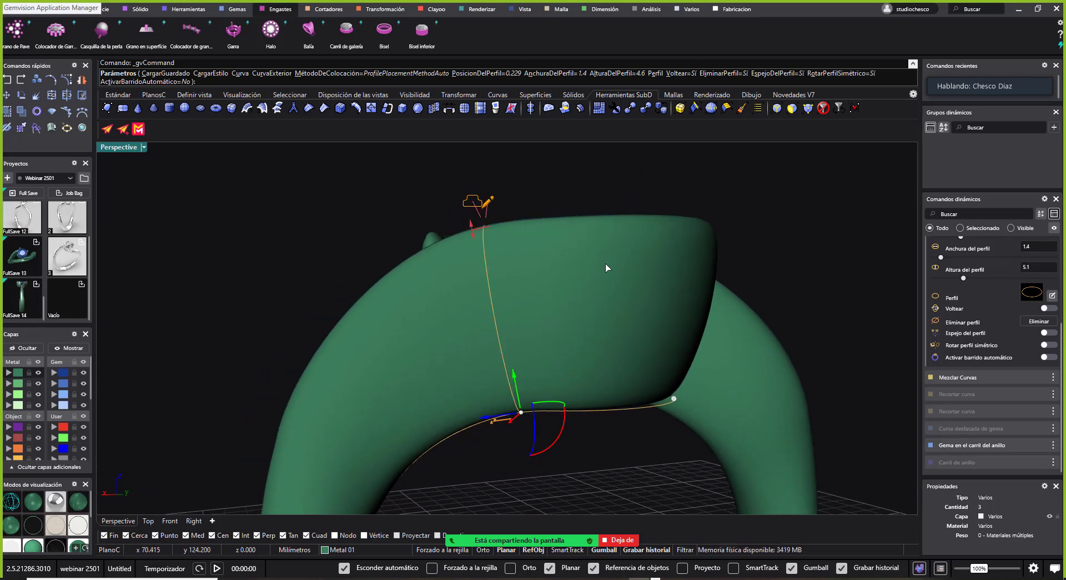
pyautogui.moveTo(607, 269); pyautogui.dragTo(505, 351, button='right')
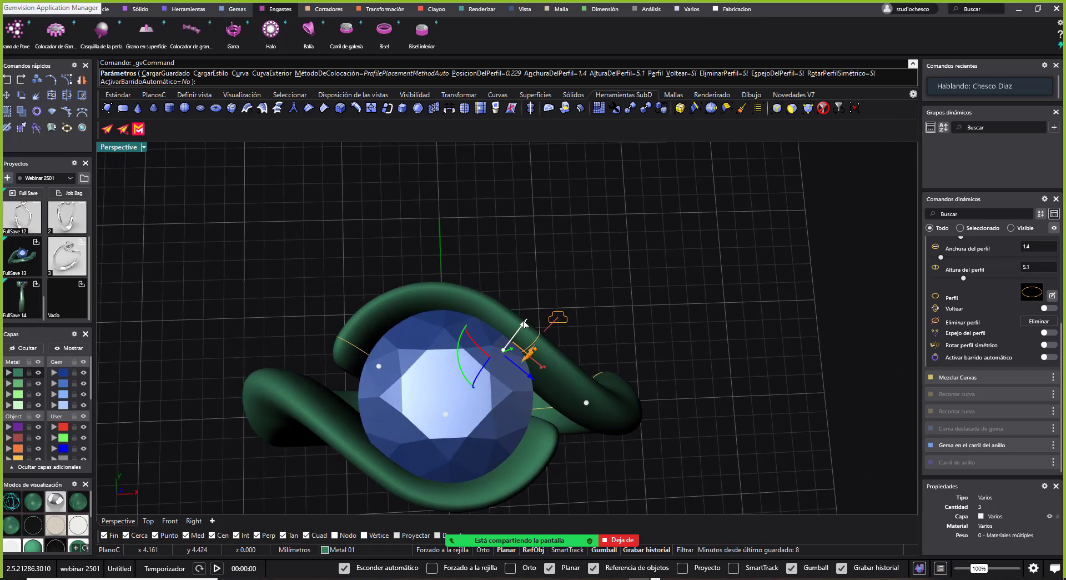
pyautogui.moveTo(522, 326); pyautogui.dragTo(526, 322)
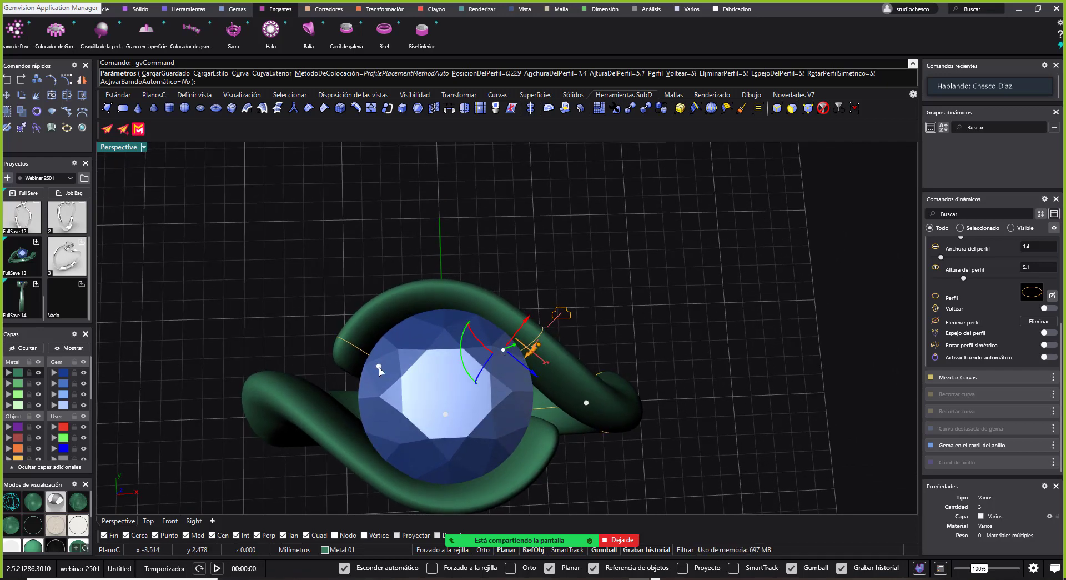
# Fine-tune the upper end profile's offset from the gem and finish editing the profiles
pyautogui.click(378, 367)
pyautogui.moveTo(355, 354); pyautogui.dragTo(372, 371, button='right')
pyautogui.moveTo(372, 371); pyautogui.dragTo(379, 372)
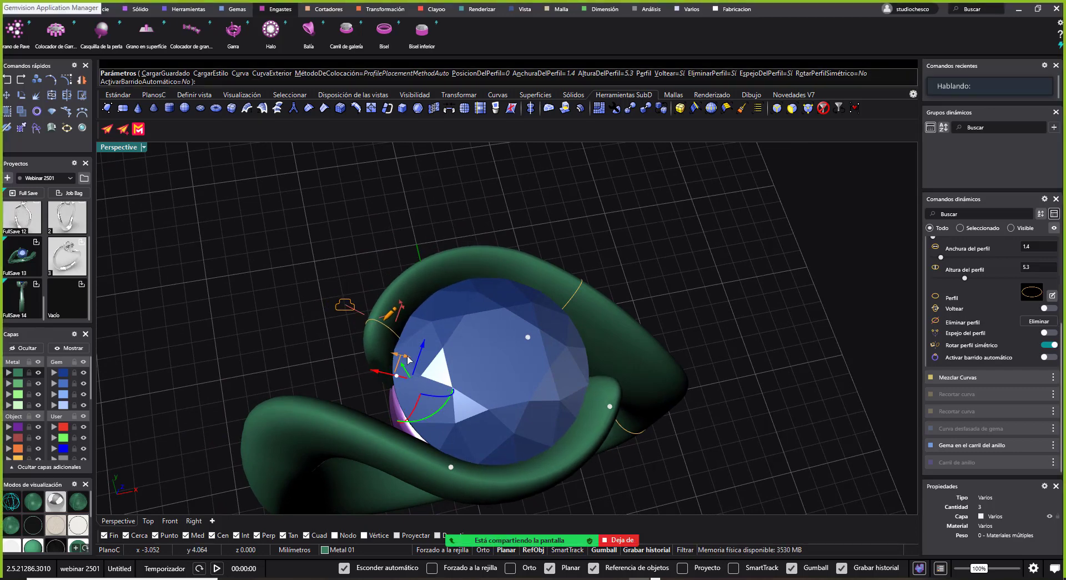
pyautogui.rightClick(407, 355)
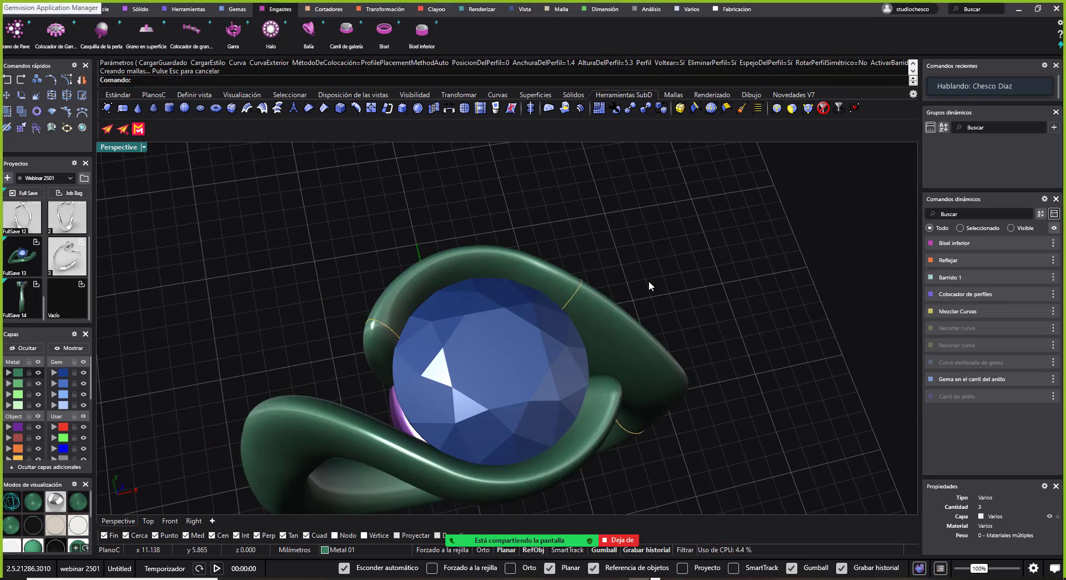
# Edit the gem offset curve, set its girdle distance to -0.3 mm so the shank hugs the diamond, and finish
pyautogui.moveTo(648, 281); pyautogui.dragTo(775, 329, button='right')
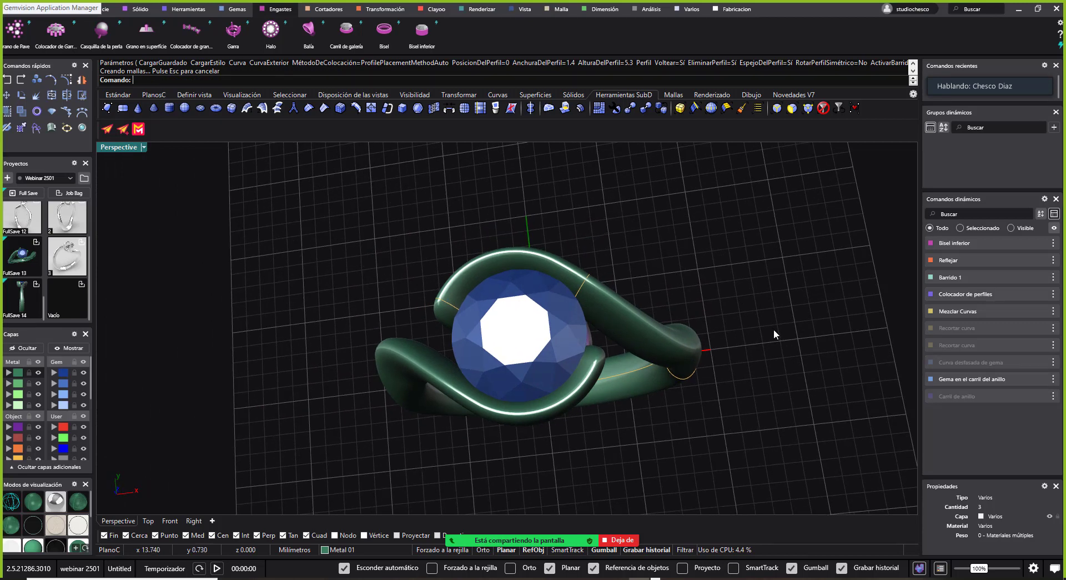
pyautogui.moveTo(1042, 364)
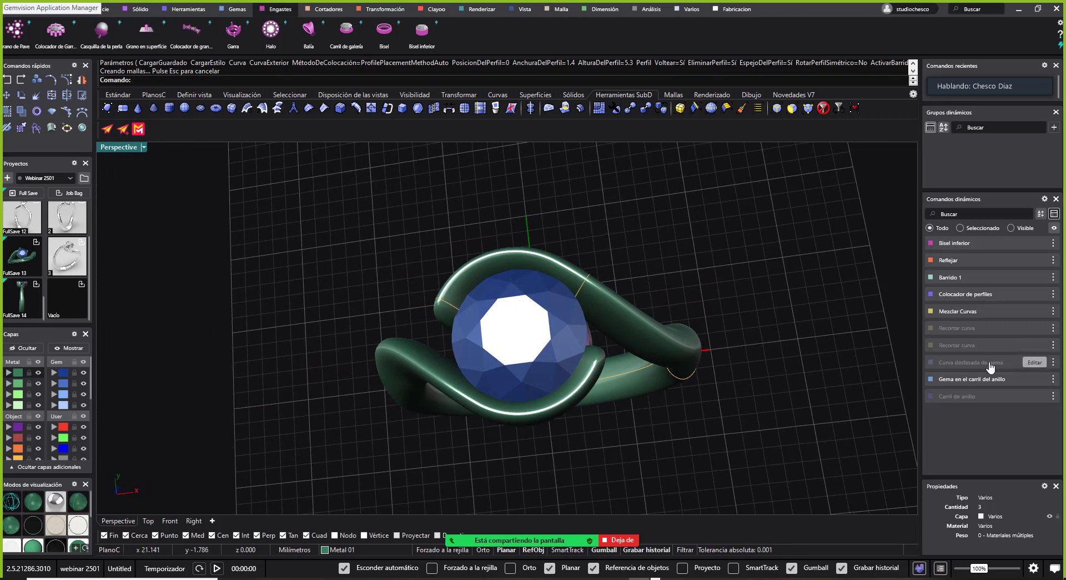
pyautogui.moveTo(572, 332); pyautogui.dragTo(728, 330, button='right')
pyautogui.moveTo(1023, 365)
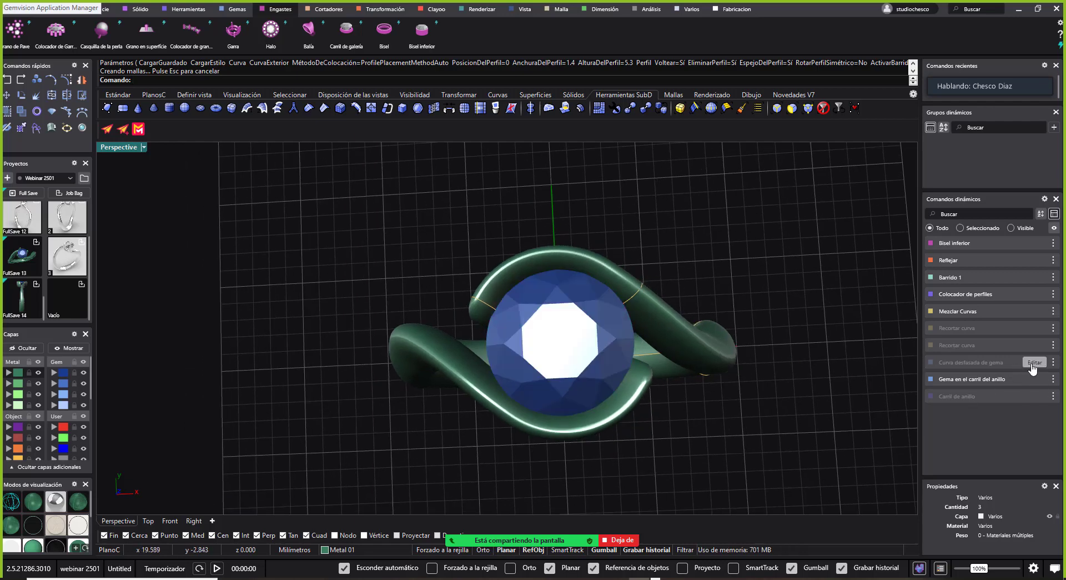
pyautogui.click(1032, 365)
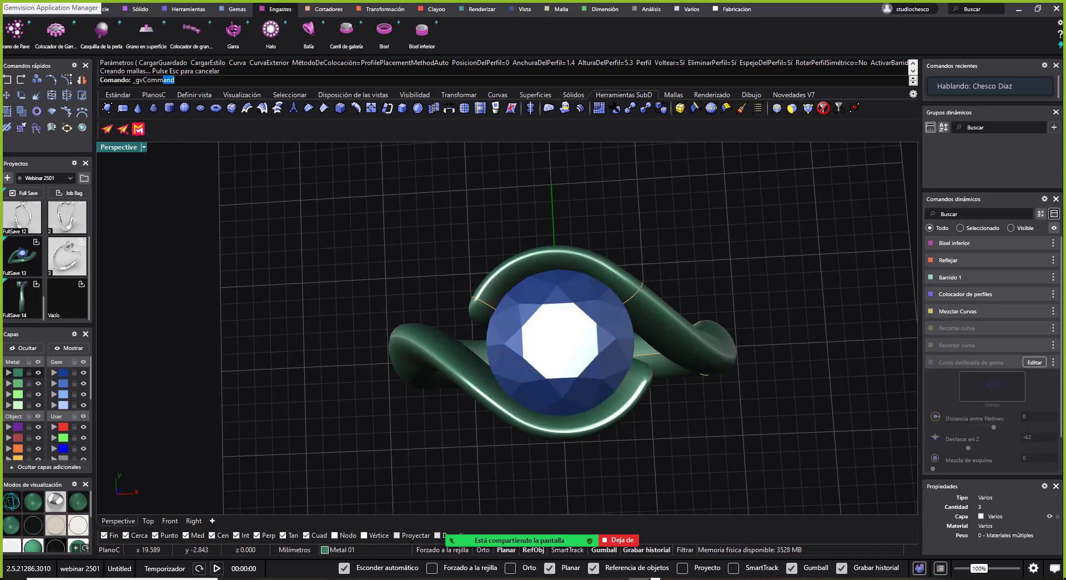
pyautogui.moveTo(633, 347)
pyautogui.mouseDown()
pyautogui.moveTo(611, 352)
pyautogui.moveTo(627, 358)
pyautogui.mouseUp()
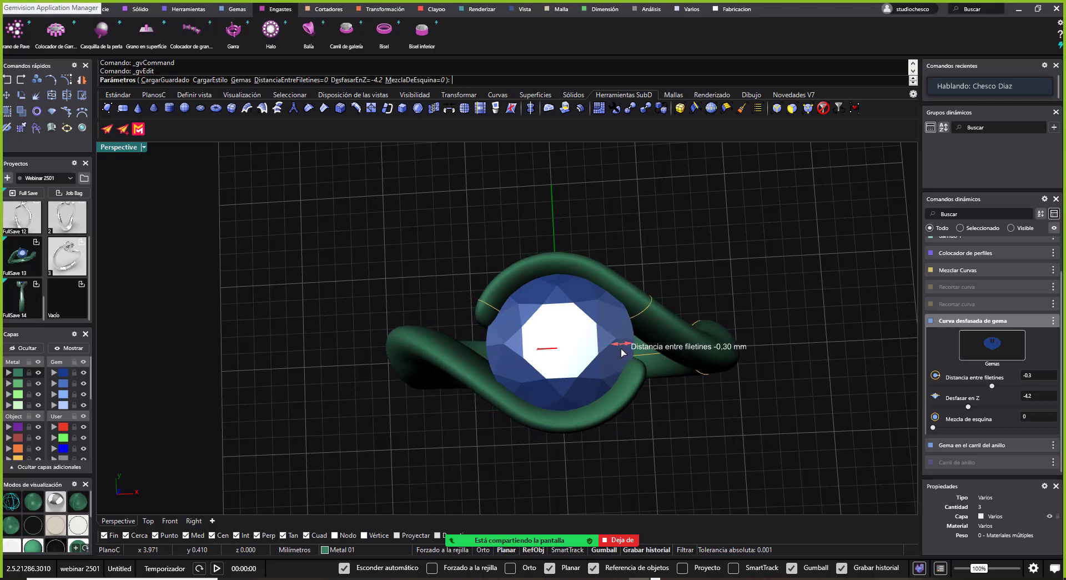
pyautogui.moveTo(624, 351); pyautogui.dragTo(622, 349)
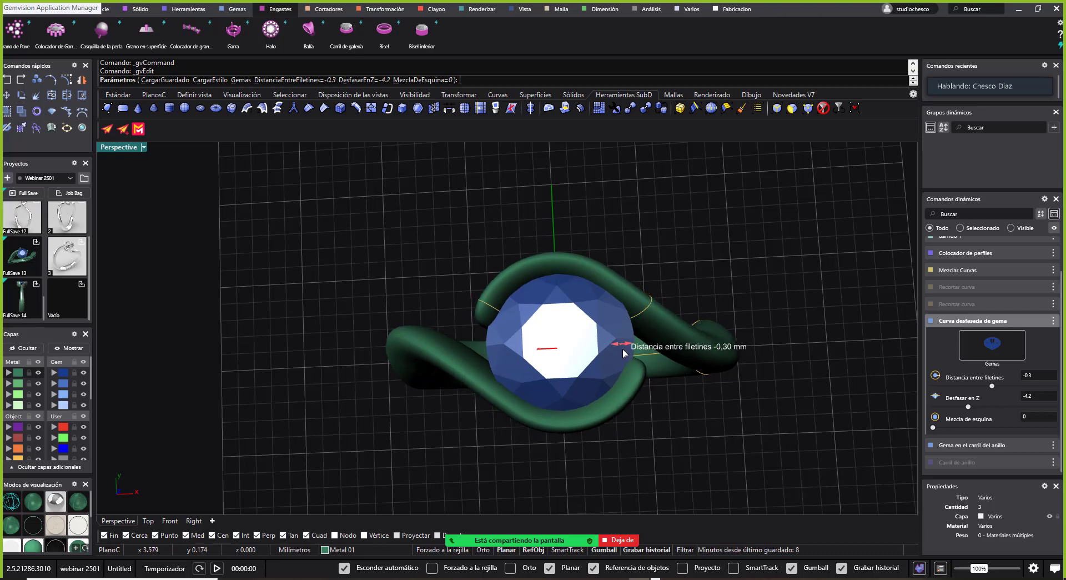
pyautogui.moveTo(622, 348); pyautogui.dragTo(538, 342, button='right')
pyautogui.rightClick(525, 312)
# Edit the lower bezel under the diamond, setting its height to 0.55 mm and its lower thickness to 0.89 mm, and finish
pyautogui.click(539, 342)
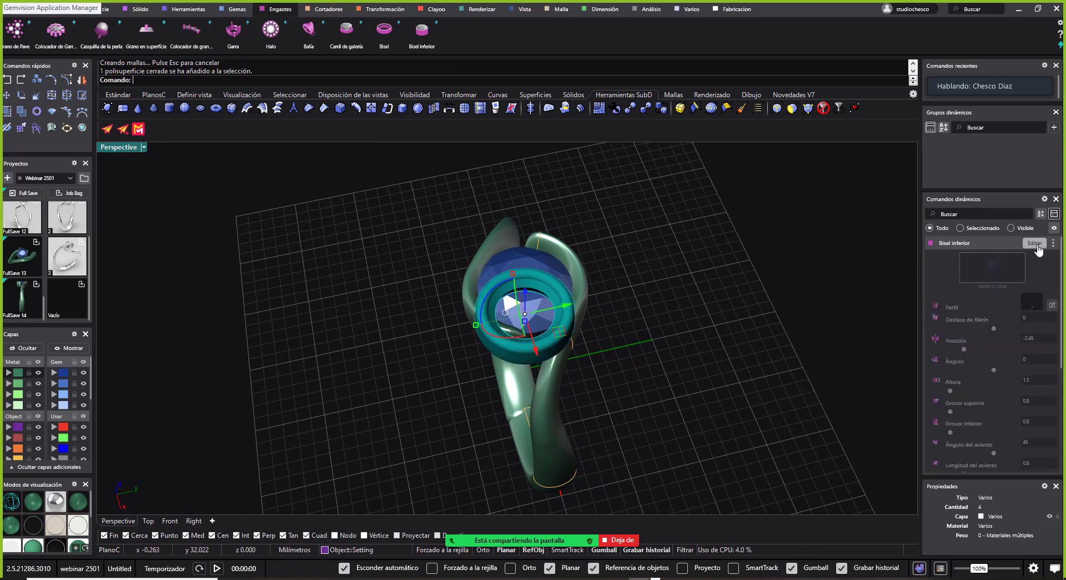
pyautogui.moveTo(518, 410); pyautogui.dragTo(566, 327, button='right')
pyautogui.moveTo(565, 327); pyautogui.dragTo(603, 310)
pyautogui.moveTo(644, 310); pyautogui.dragTo(684, 302, button='right')
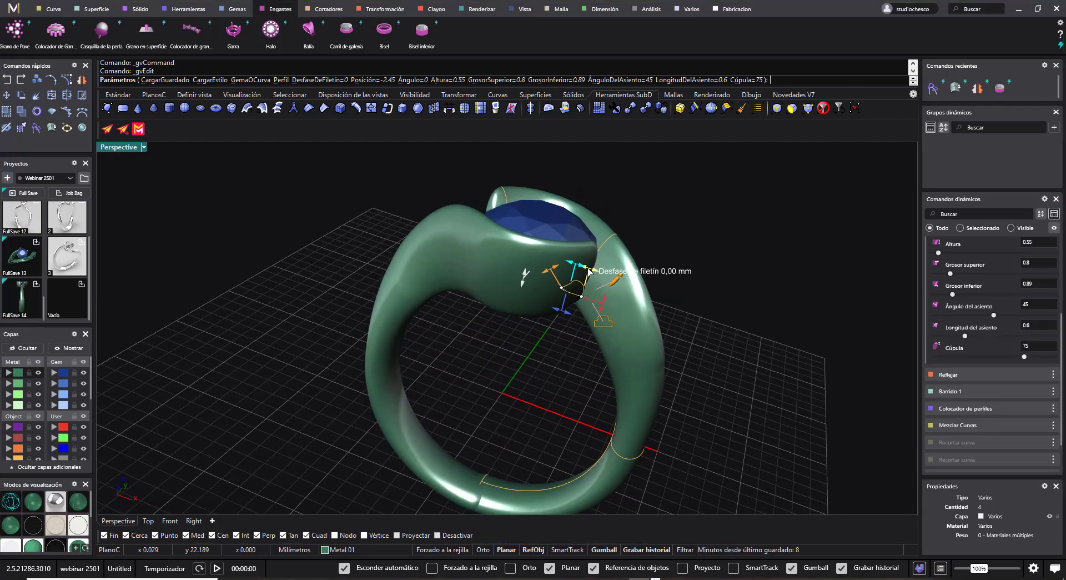
pyautogui.moveTo(579, 270); pyautogui.dragTo(585, 270)
pyautogui.click(586, 270)
pyautogui.moveTo(678, 268); pyautogui.dragTo(513, 408, button='right')
pyautogui.rightClick(713, 293)
pyautogui.click(510, 410)
pyautogui.click(579, 391)
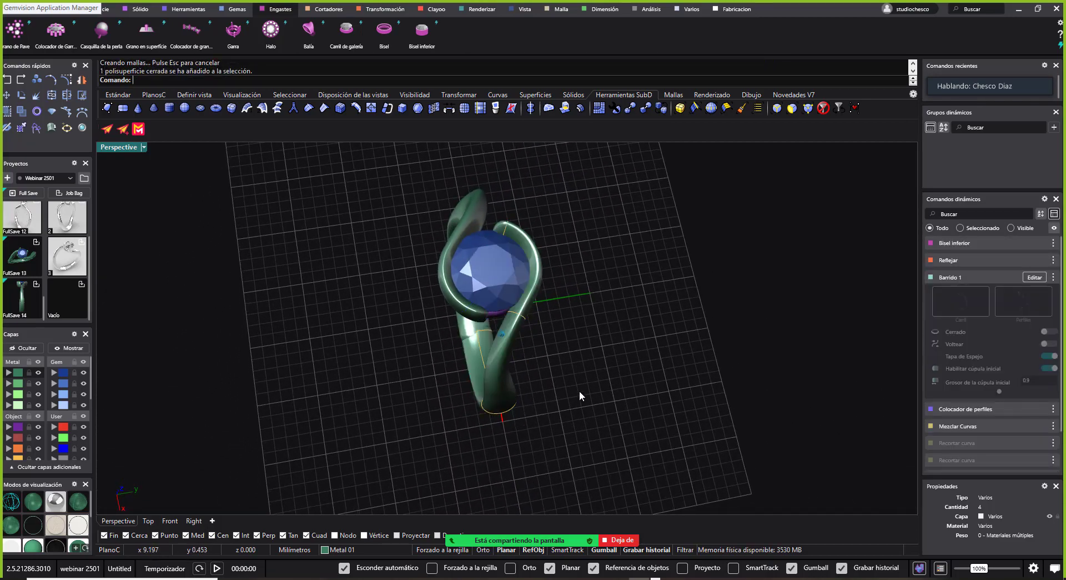
pyautogui.moveTo(578, 391); pyautogui.dragTo(559, 367, button='right')
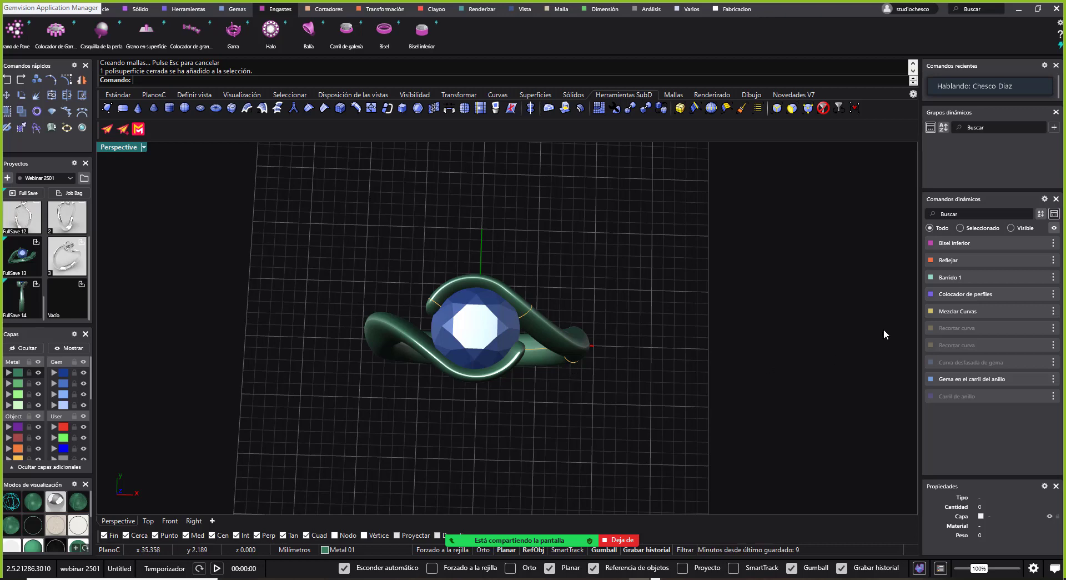
# Edit the shank profiles and slide the mid-shank profile up along the curve to a position of about 0.52
pyautogui.click(577, 362)
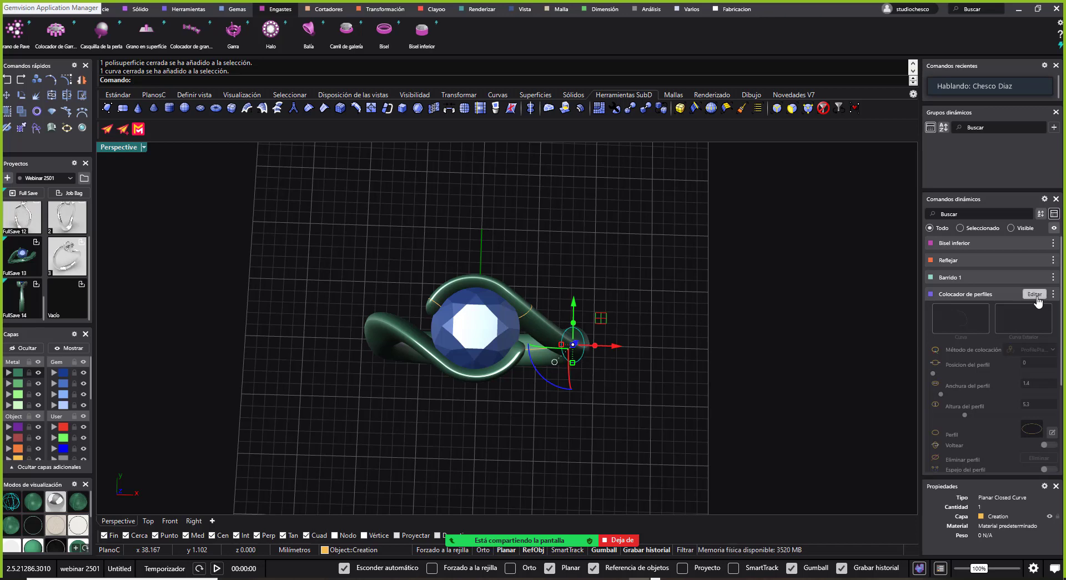
pyautogui.press('Return')
pyautogui.moveTo(659, 356)
pyautogui.mouseDown(button='right')
pyautogui.moveTo(616, 335)
pyautogui.moveTo(560, 371)
pyautogui.moveTo(600, 351)
pyautogui.moveTo(607, 370)
pyautogui.moveTo(575, 377)
pyautogui.moveTo(590, 385)
pyautogui.moveTo(623, 376)
pyautogui.mouseUp(button='right')
pyautogui.click(557, 369)
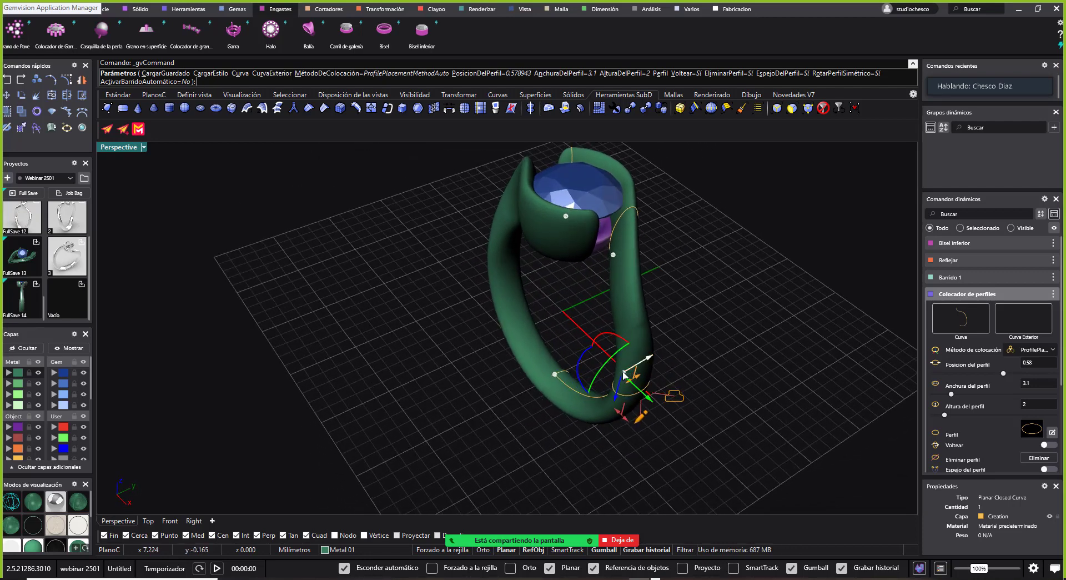
pyautogui.moveTo(623, 371); pyautogui.dragTo(625, 371)
pyautogui.moveTo(625, 370); pyautogui.dragTo(768, 406, button='right')
pyautogui.moveTo(768, 406); pyautogui.dragTo(760, 440)
pyautogui.moveTo(760, 439); pyautogui.dragTo(745, 383, button='right')
pyautogui.moveTo(745, 387); pyautogui.dragTo(734, 348)
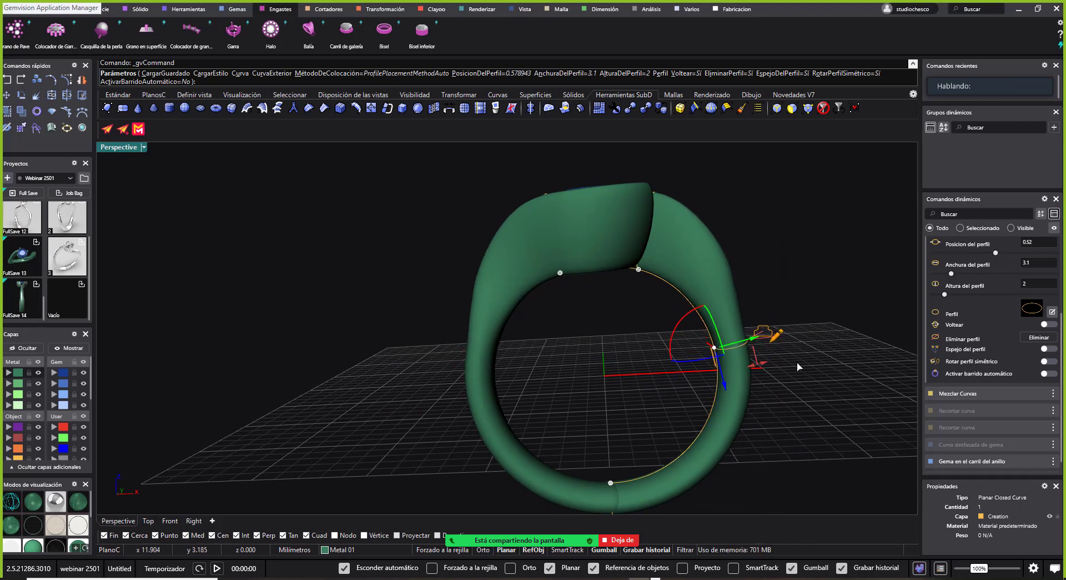
pyautogui.moveTo(752, 291); pyautogui.dragTo(714, 358, button='right')
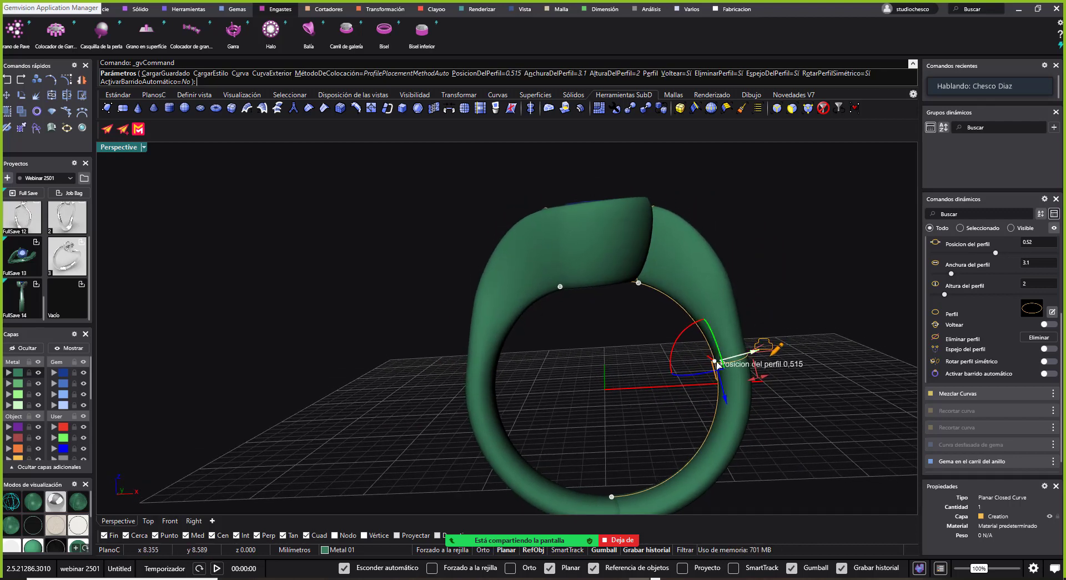
pyautogui.moveTo(716, 364)
pyautogui.mouseDown()
pyautogui.moveTo(691, 311)
pyautogui.moveTo(724, 356)
pyautogui.mouseUp()
# Set the height of the upper end profile beside the gem to 4.7 mm
pyautogui.moveTo(723, 356); pyautogui.dragTo(624, 337, button='right')
pyautogui.click(578, 398)
pyautogui.moveTo(624, 337); pyautogui.dragTo(628, 353)
pyautogui.moveTo(892, 314); pyautogui.dragTo(549, 409, button='right')
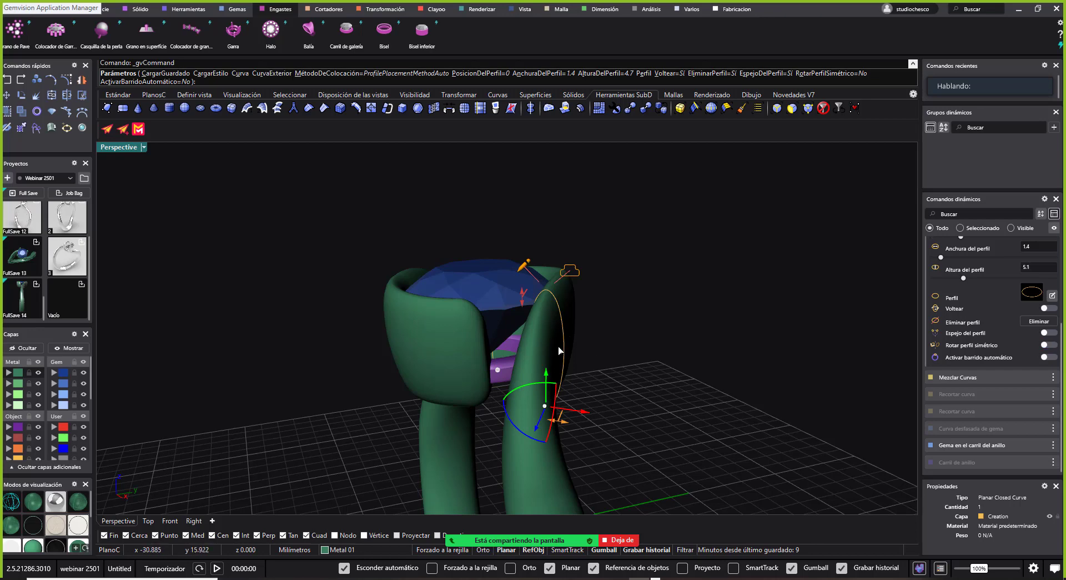
# Set the height of the profile next to the upper end profile to 4.8 mm and finish editing the profiles
pyautogui.moveTo(612, 357); pyautogui.dragTo(582, 379, button='right')
pyautogui.moveTo(518, 423); pyautogui.dragTo(513, 425)
pyautogui.moveTo(543, 287)
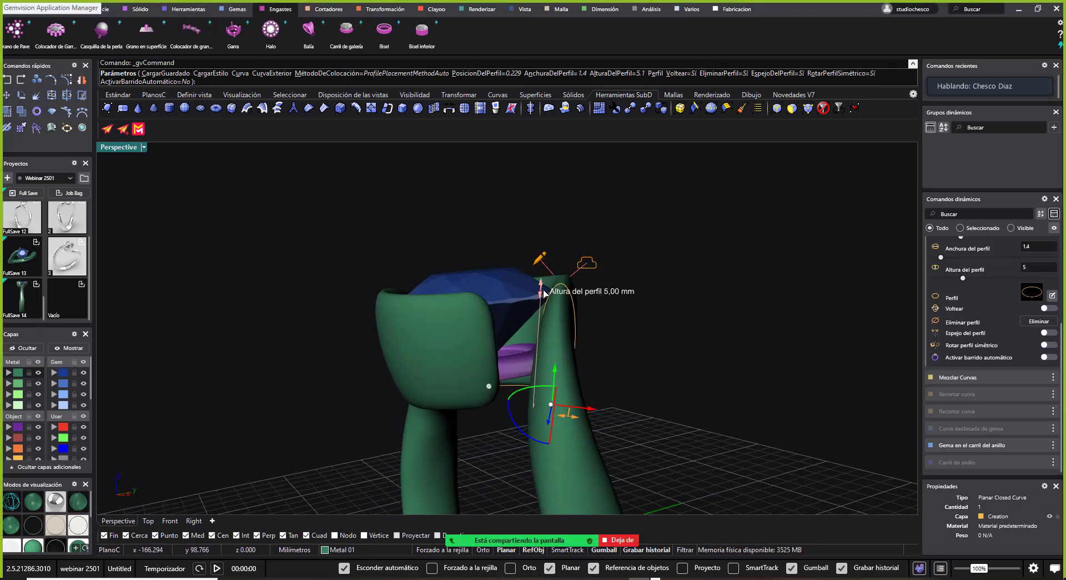
pyautogui.moveTo(638, 291); pyautogui.dragTo(578, 385, button='right')
pyautogui.rightClick(591, 330)
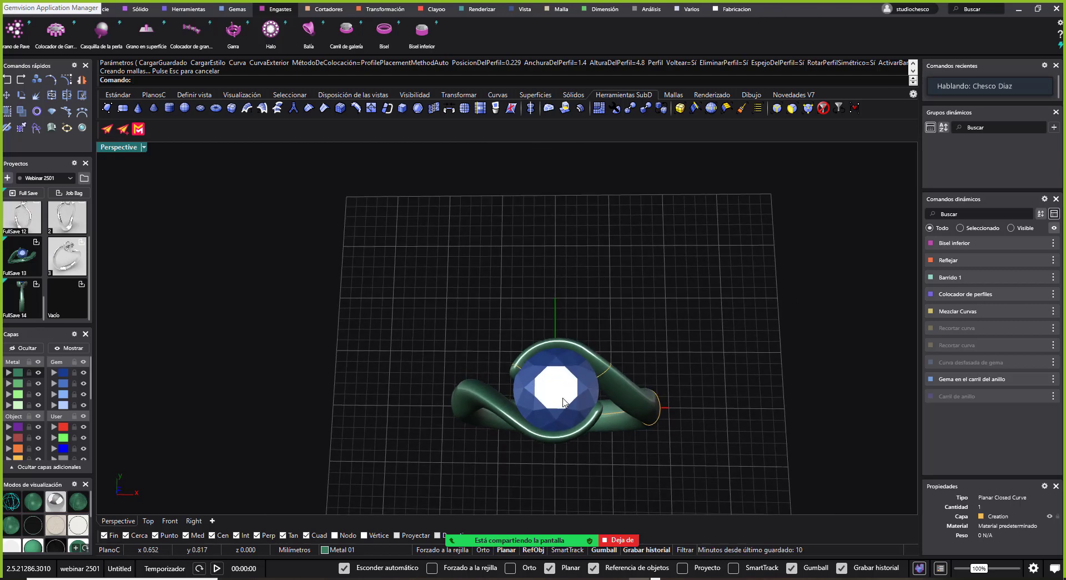
pyautogui.click(564, 402)
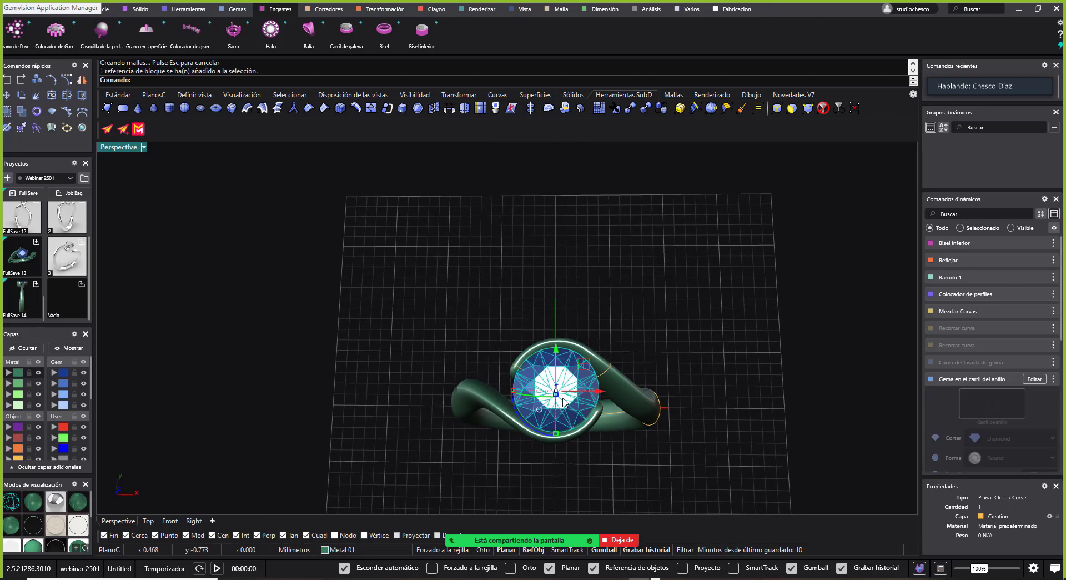
pyautogui.click(1037, 379)
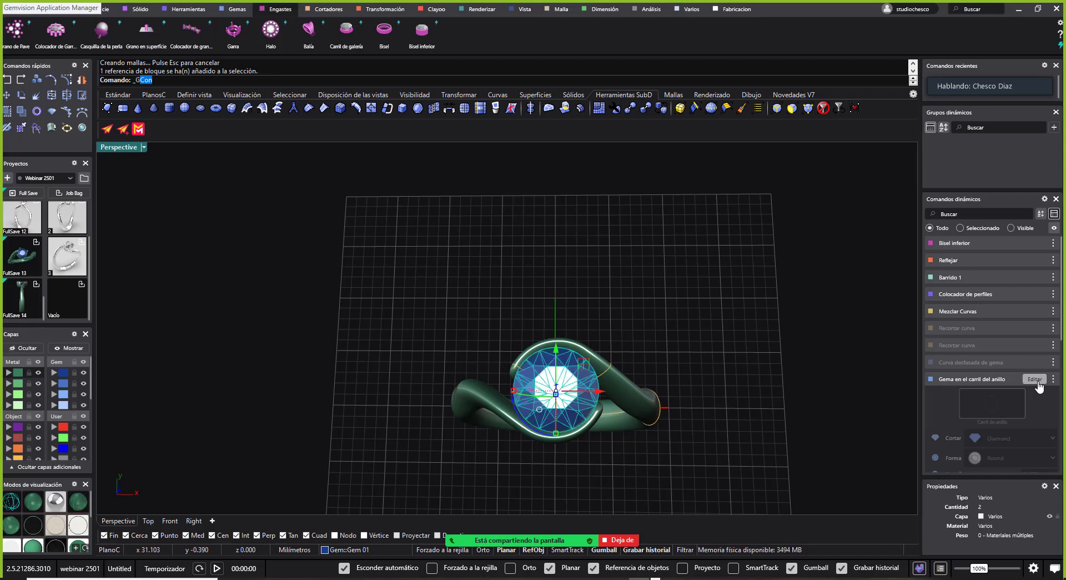
pyautogui.moveTo(647, 409); pyautogui.dragTo(620, 402, button='right')
pyautogui.moveTo(621, 402); pyautogui.dragTo(613, 436)
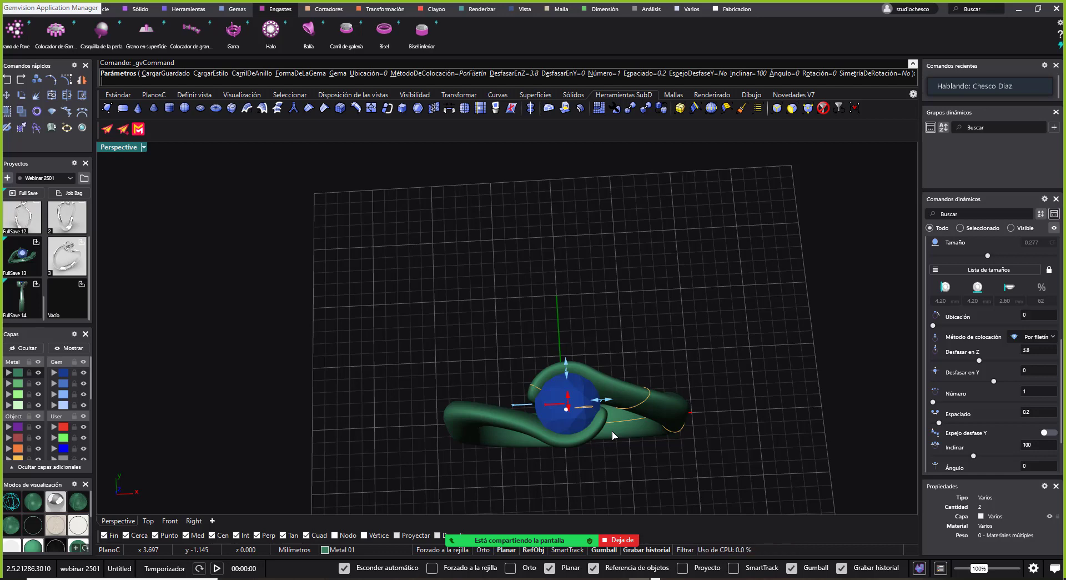
pyautogui.press('Escape')
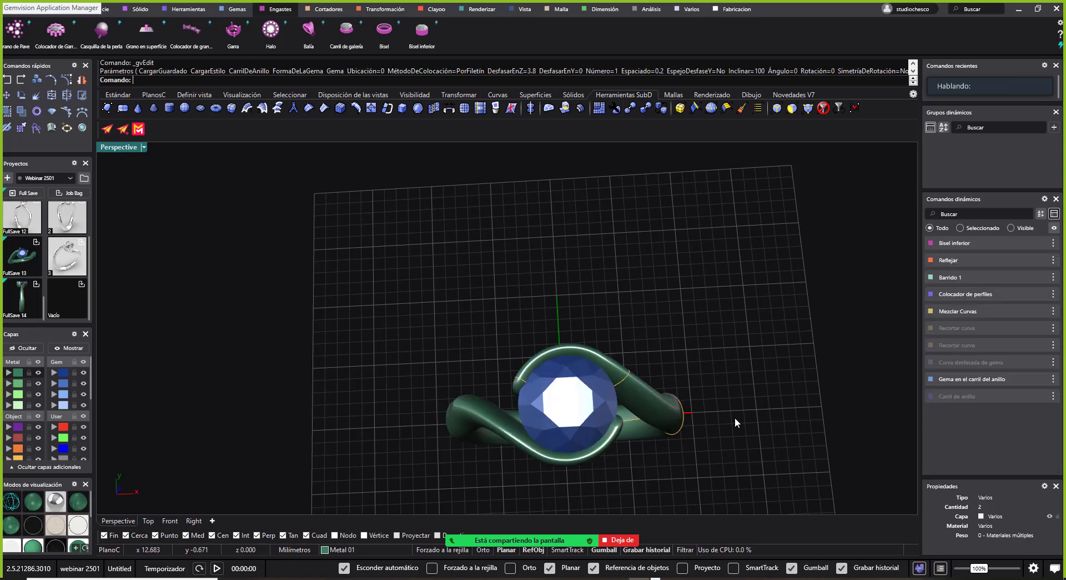
# Examine the ring from several angles, checking the mirrored shank halves and how they meet at the base
pyautogui.moveTo(735, 417); pyautogui.dragTo(701, 278, button='right')
pyautogui.moveTo(701, 278); pyautogui.dragTo(456, 378)
pyautogui.moveTo(616, 395); pyautogui.dragTo(484, 382, button='right')
pyautogui.click(605, 397)
pyautogui.moveTo(606, 398); pyautogui.dragTo(497, 396, button='right')
pyautogui.click(505, 392)
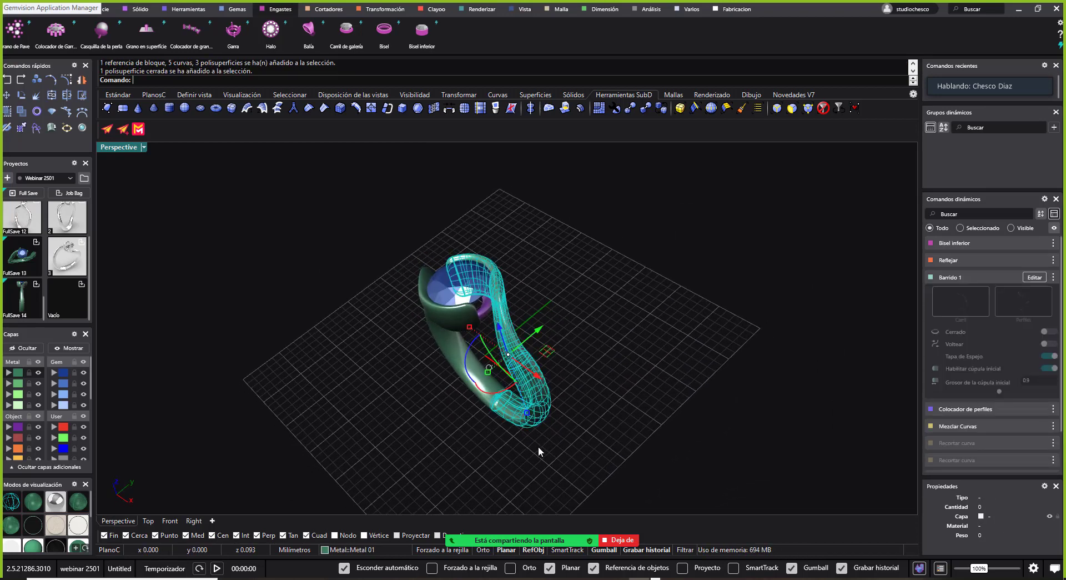
pyautogui.click(538, 445)
pyautogui.click(503, 392)
pyautogui.click(659, 369)
pyautogui.moveTo(658, 369); pyautogui.dragTo(120, 158, button='right')
# Show all four viewports, edit the profile at the base of the shank in the right view, adjust its orientation slightly, and finish
pyautogui.doubleClick(114, 148)
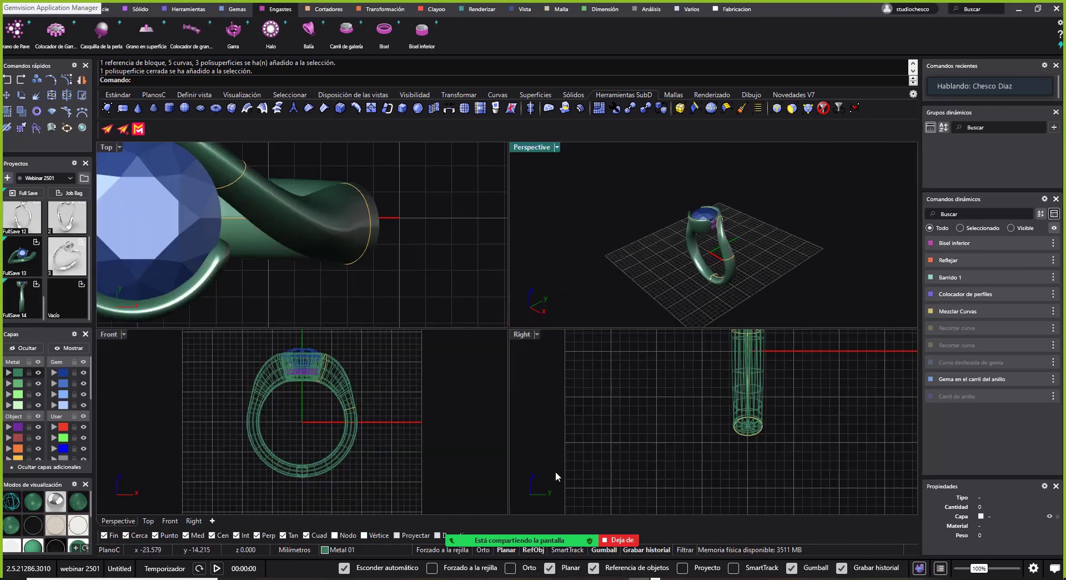
pyautogui.click(777, 437)
pyautogui.click(749, 421)
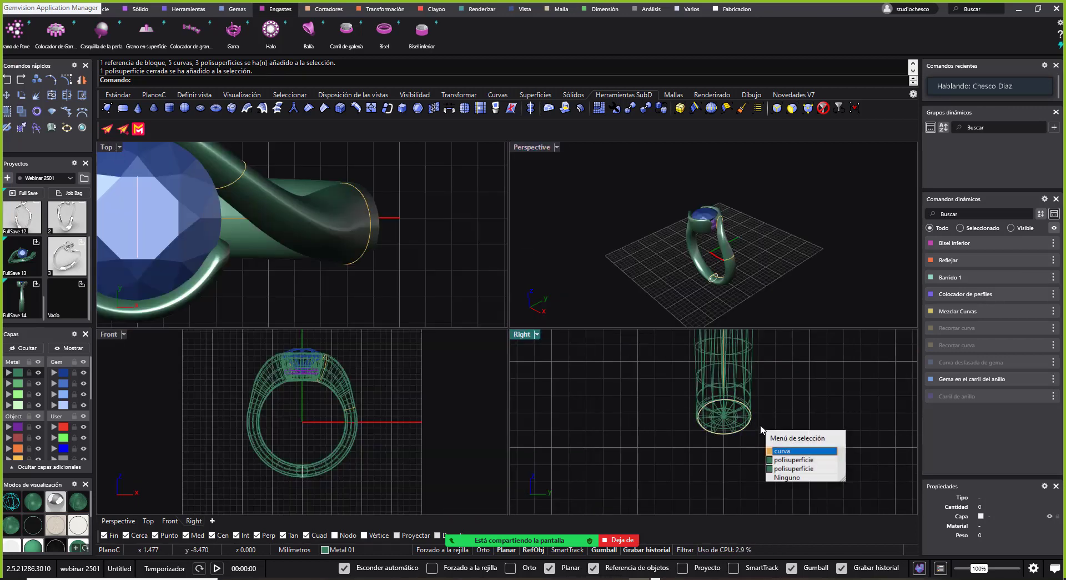
pyautogui.click(778, 451)
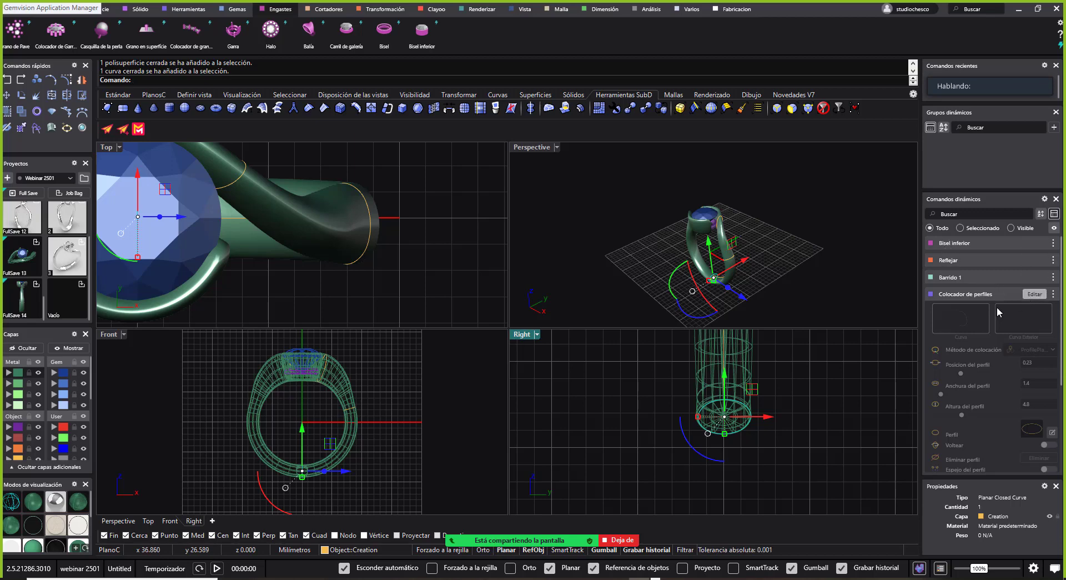
pyautogui.click(1034, 294)
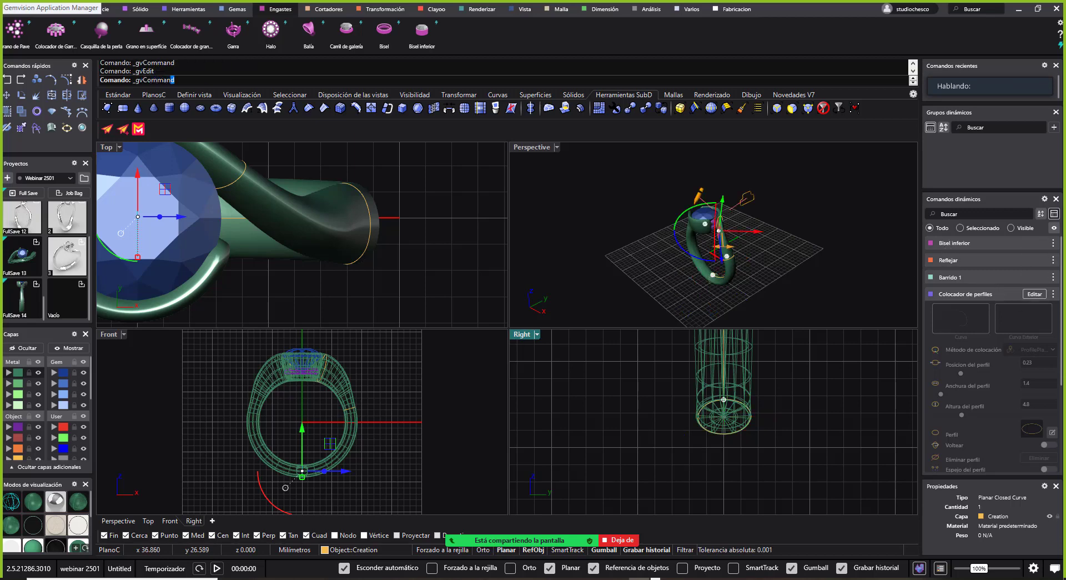
pyautogui.click(724, 400)
pyautogui.moveTo(684, 382); pyautogui.dragTo(685, 379)
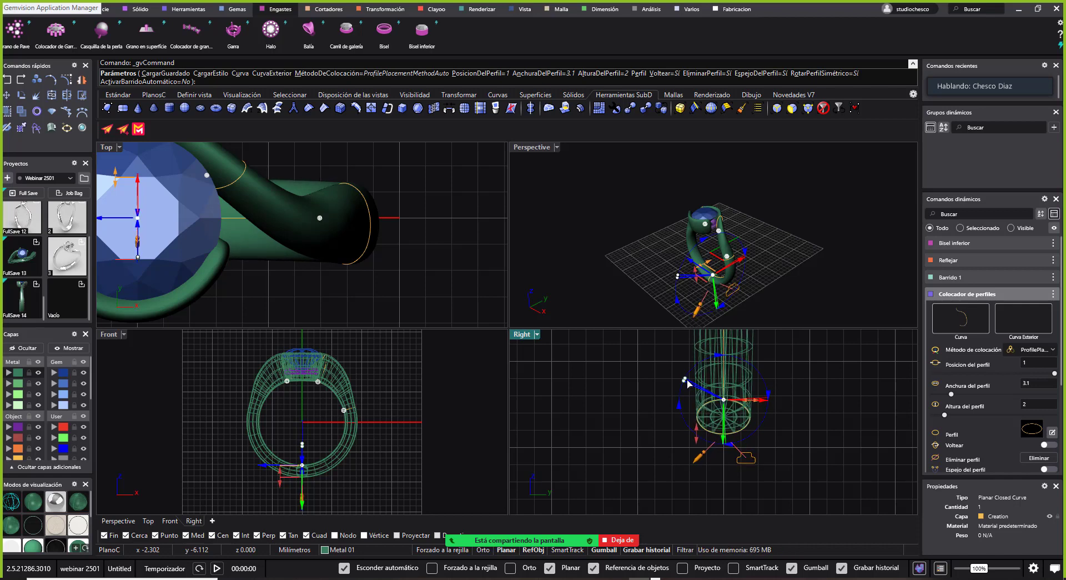
pyautogui.rightClick(688, 383)
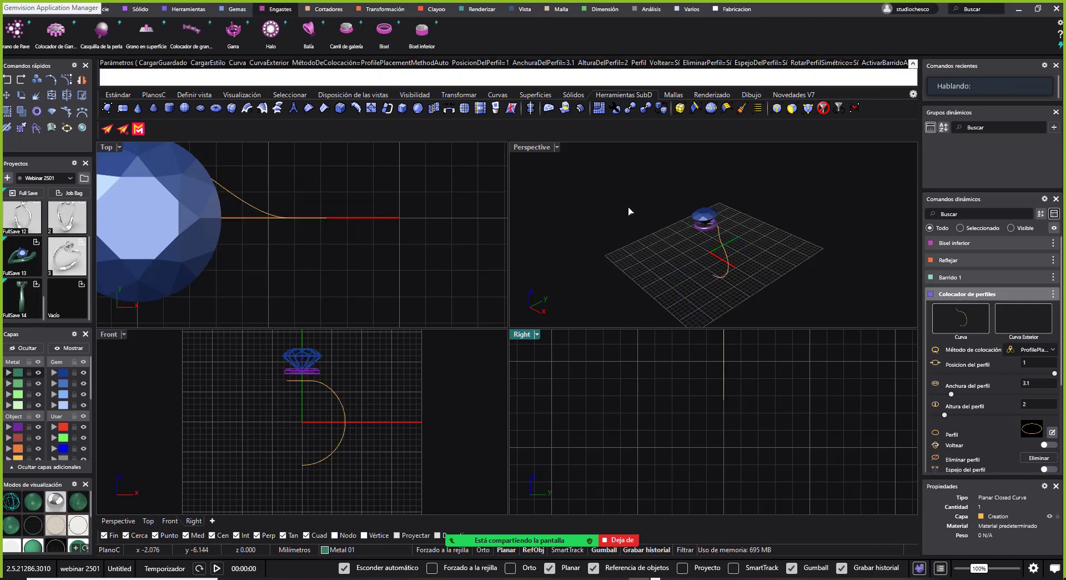